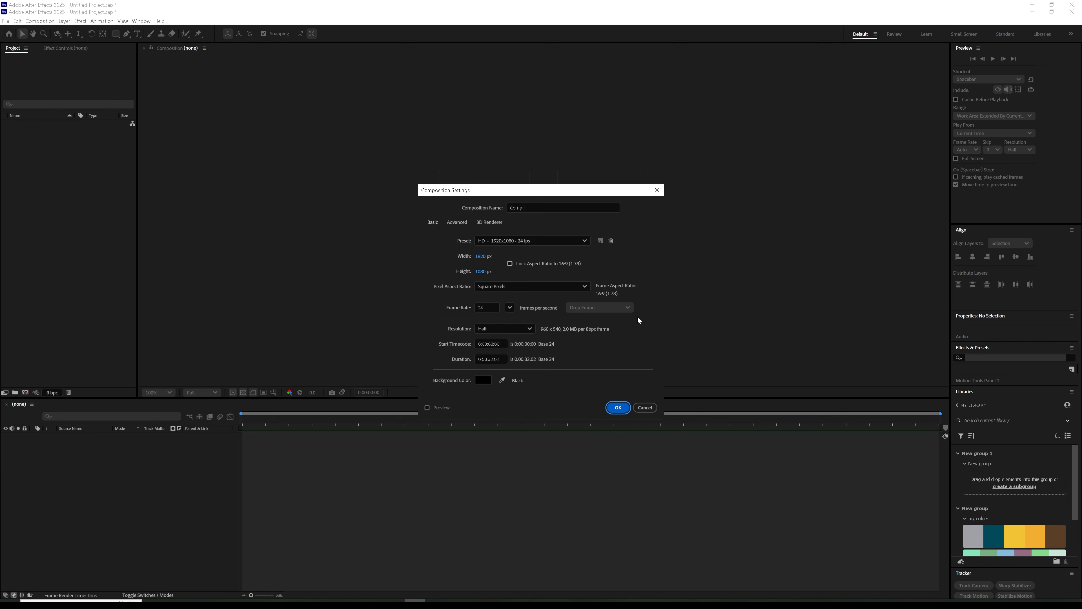
Create a 1920x1080, 24 fps composition with a muted red background color.
left_click(484, 379)
left_click_drag(486, 316, 489, 299)
left_click(621, 256)
left_click(617, 407)
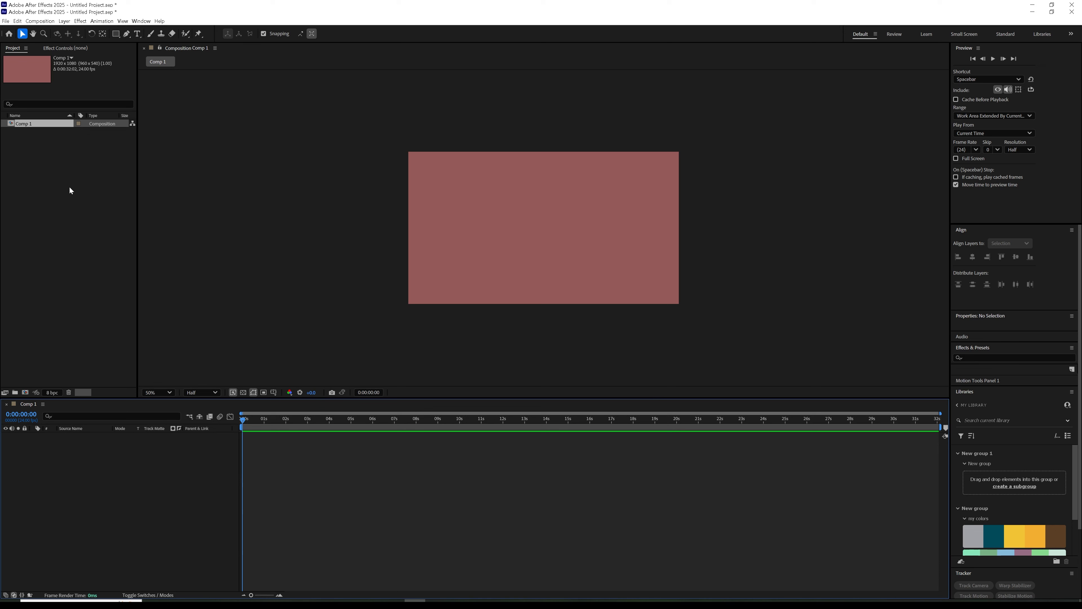
Add a text layer containing the single letter "n" near the middle of the composition.
key("ctrl+t")
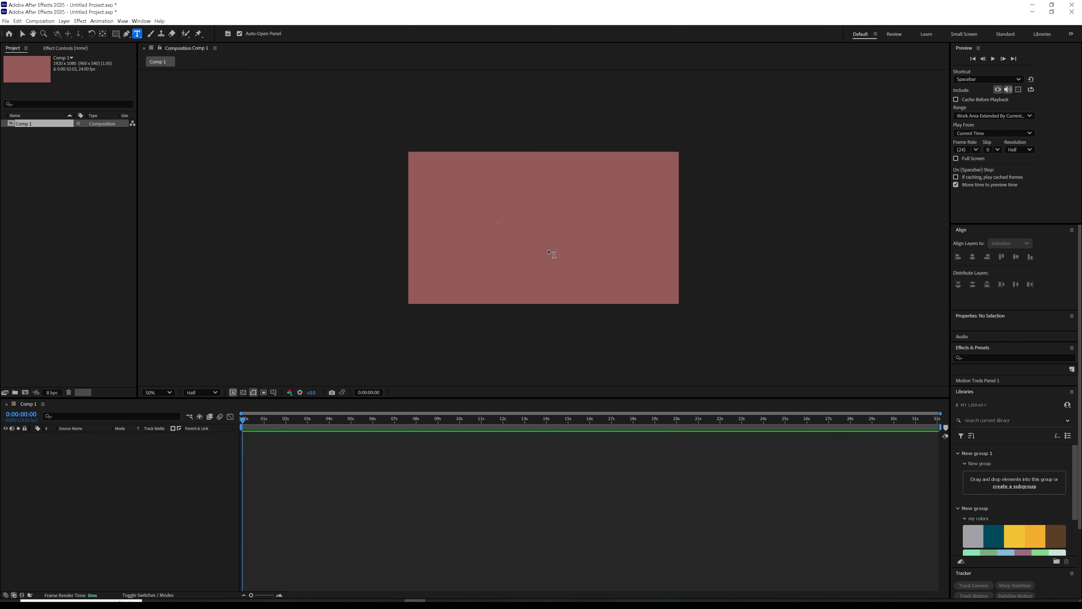
left_click(498, 223)
type("n")
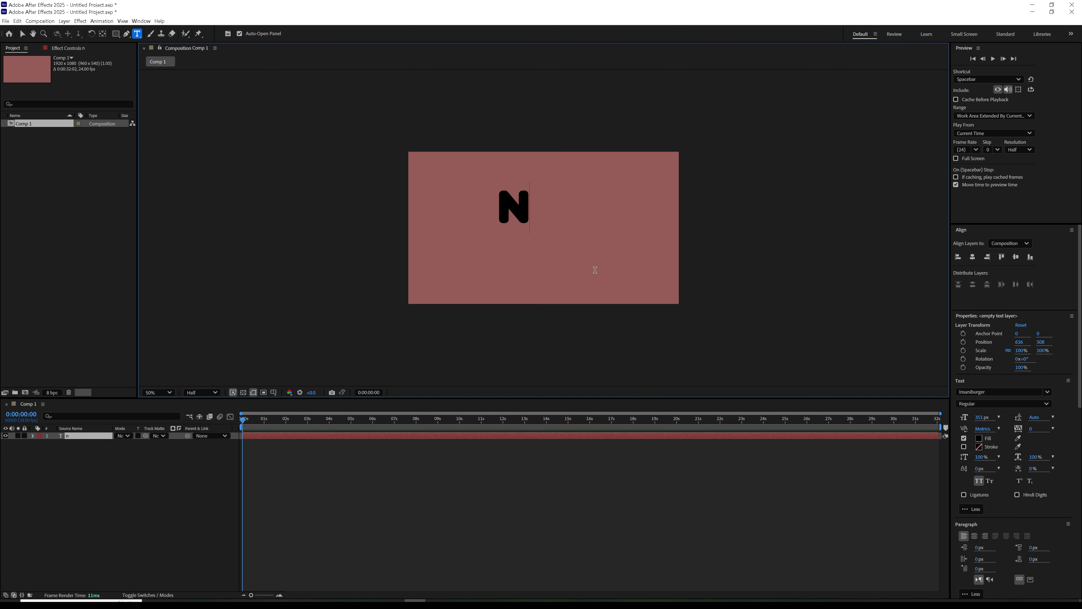
key("Escape")
key("v")
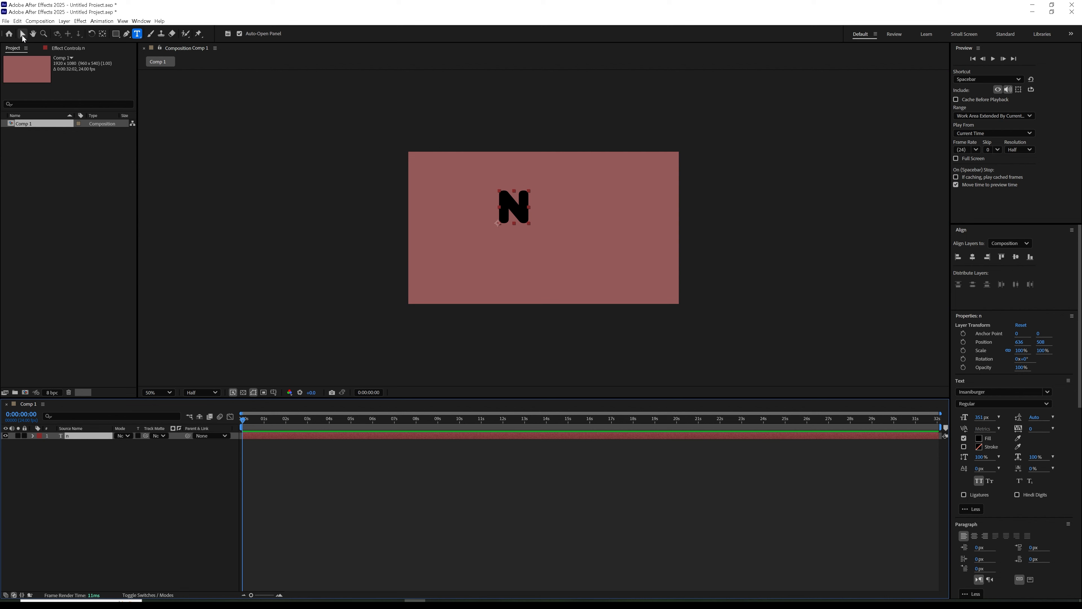
Enlarge the letter's font size to about 429 px and center it horizontally and vertically in the composition.
left_click_drag(498, 225, 519, 239)
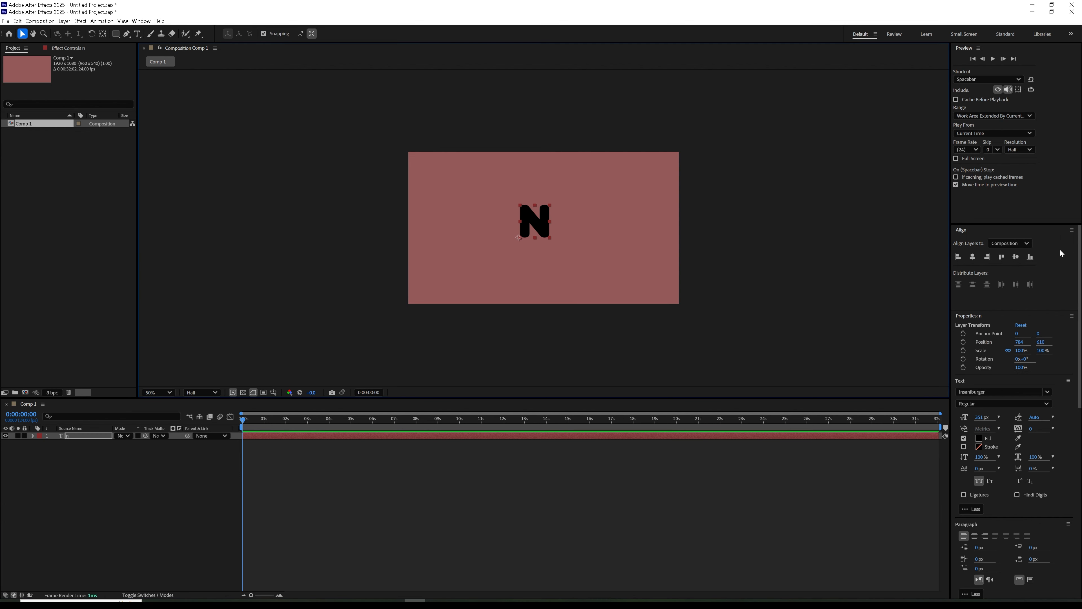
left_click(971, 257)
left_click(1016, 257)
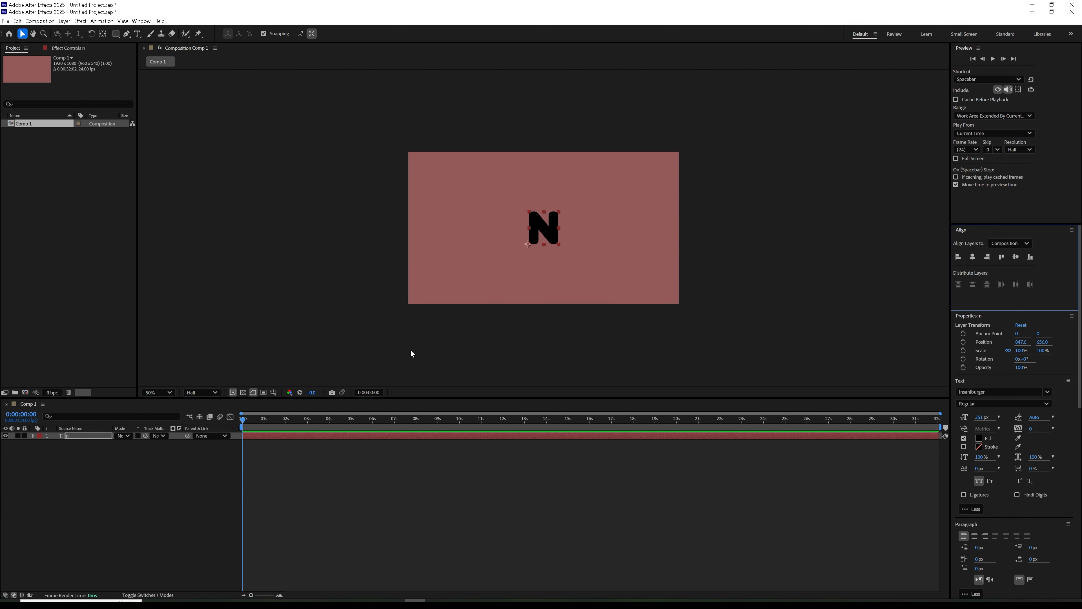
scroll(606, 302, "up", 2)
left_click_drag(985, 415, 1018, 416)
left_click(972, 257)
left_click(1016, 257)
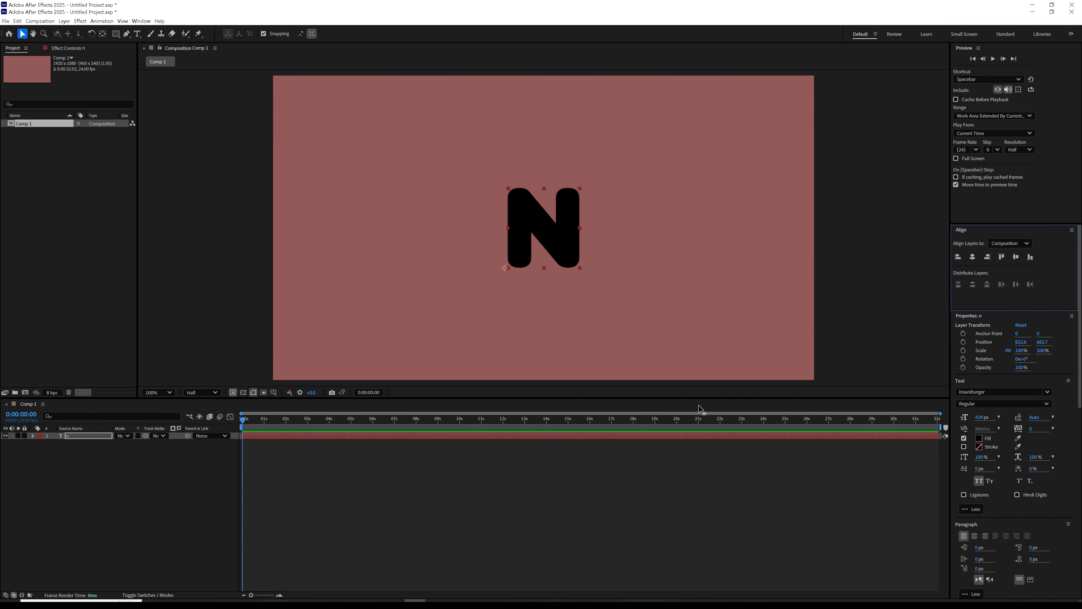
Make the text layer 3D and move its anchor point to the center of the letter.
left_click(90, 441)
left_click(184, 597)
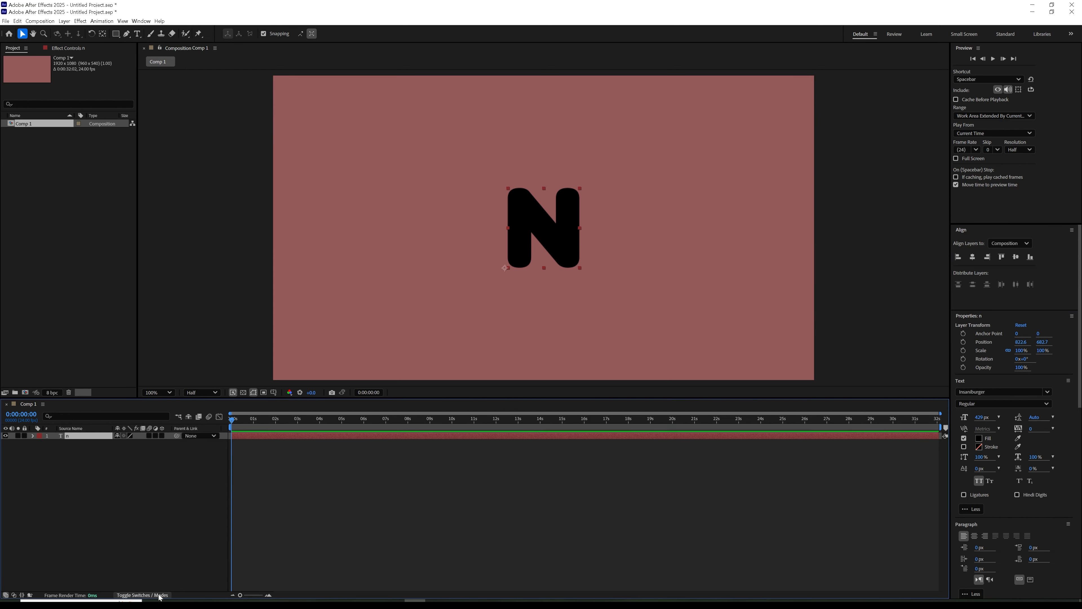
left_click(162, 435)
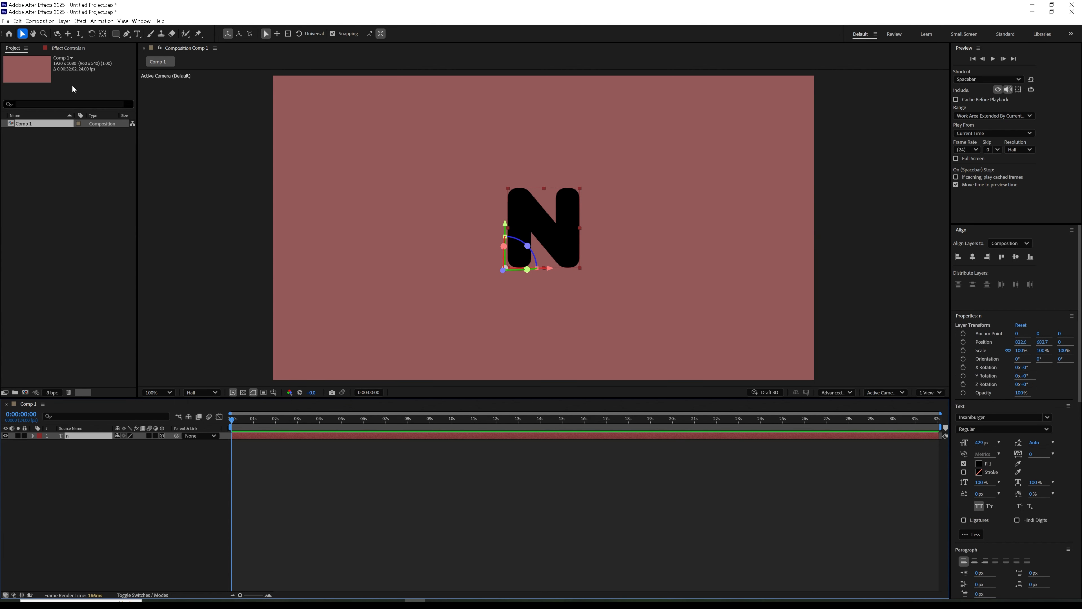
left_click(103, 34)
key("ctrl+alt+Home")
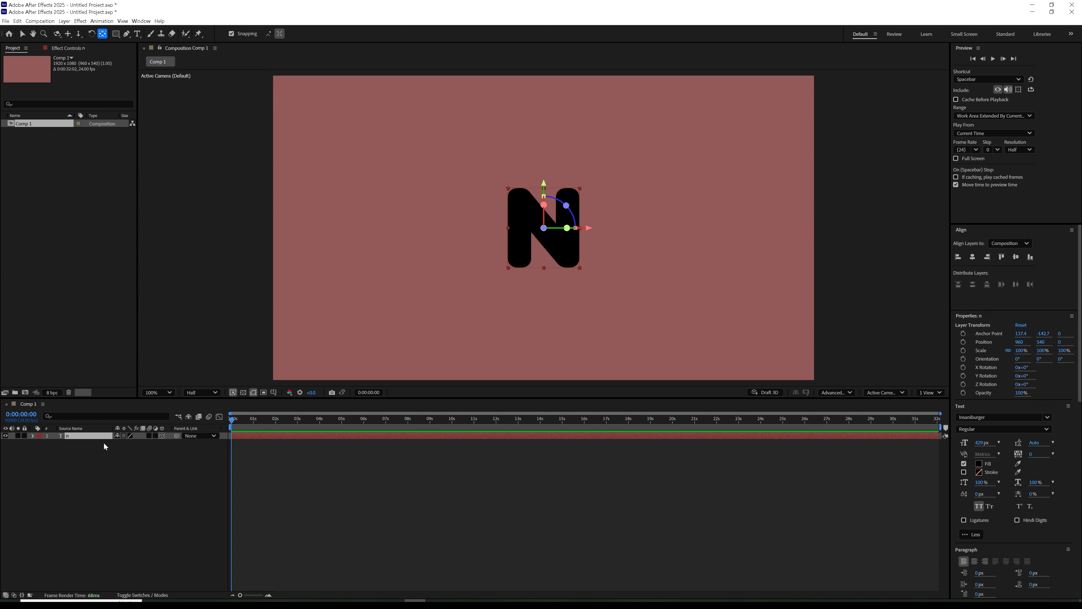
left_click(92, 437)
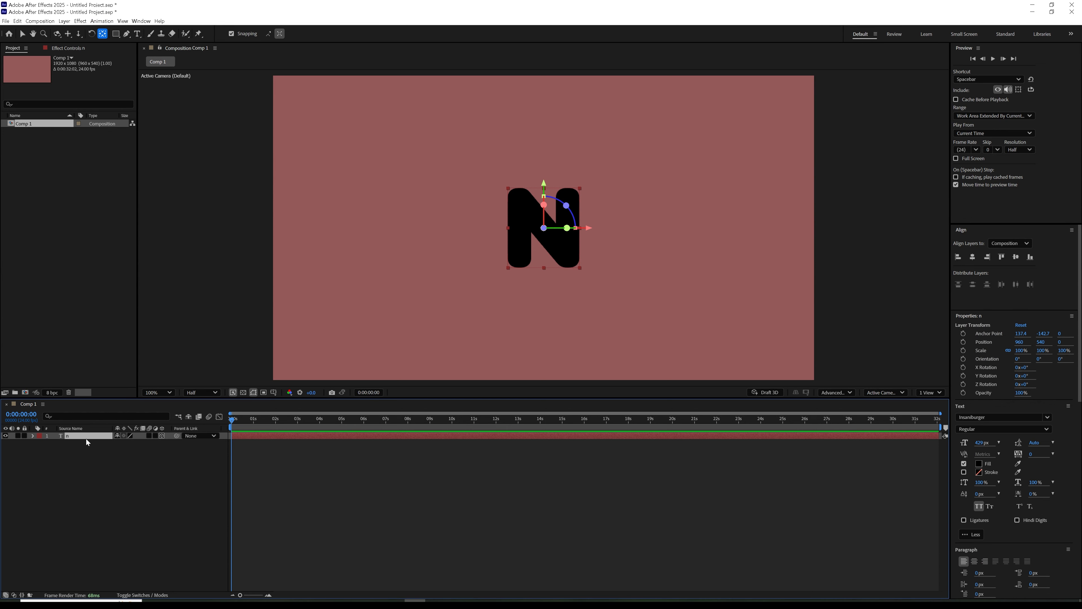
With the Advanced 3D renderer active, give the letter a Convex bevel style, bevel depth 5 and extrusion depth 53.
left_click(839, 393)
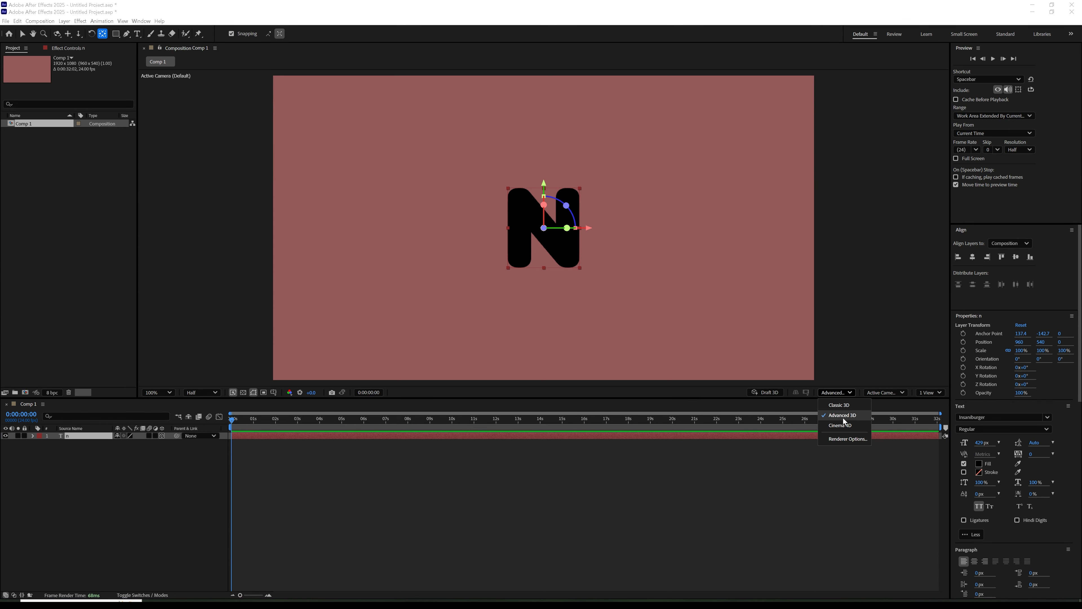
left_click(167, 504)
left_click(33, 436)
left_click(40, 458)
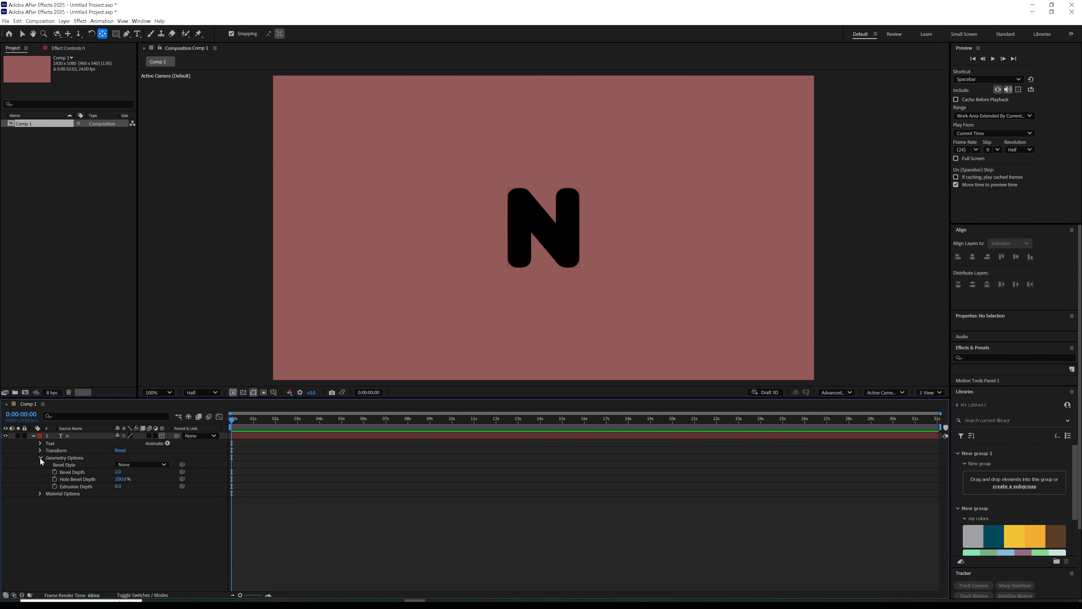
left_click(132, 467)
left_click(135, 502)
left_click_drag(119, 472, 145, 475)
left_click(124, 482)
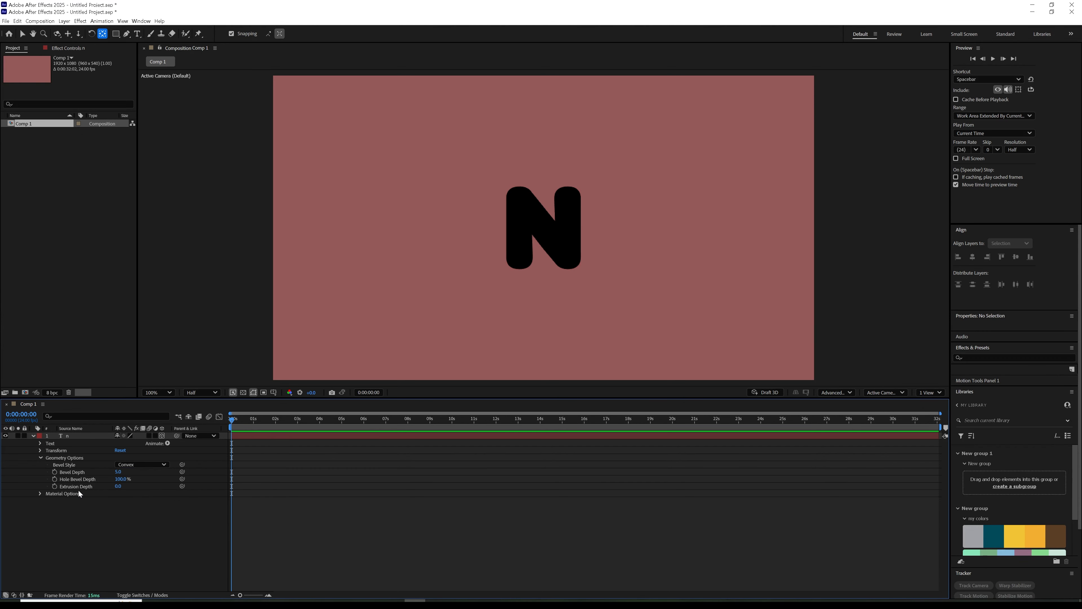
mouse_move(118, 485)
left_mouse_down()
mouse_move(141, 486)
mouse_move(129, 494)
left_mouse_up()
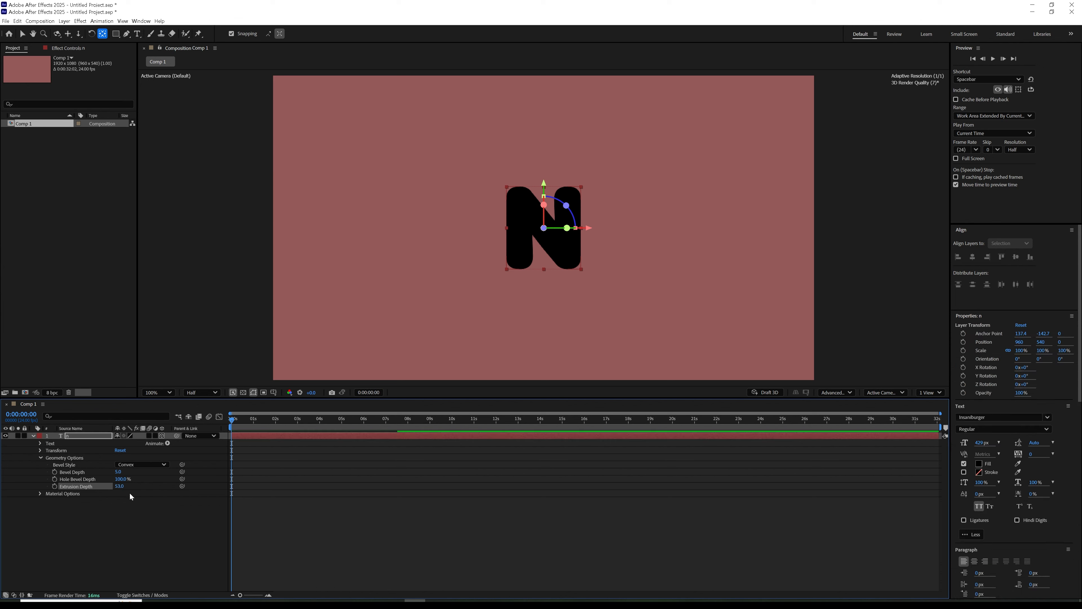
left_click(32, 435)
double_click(84, 436)
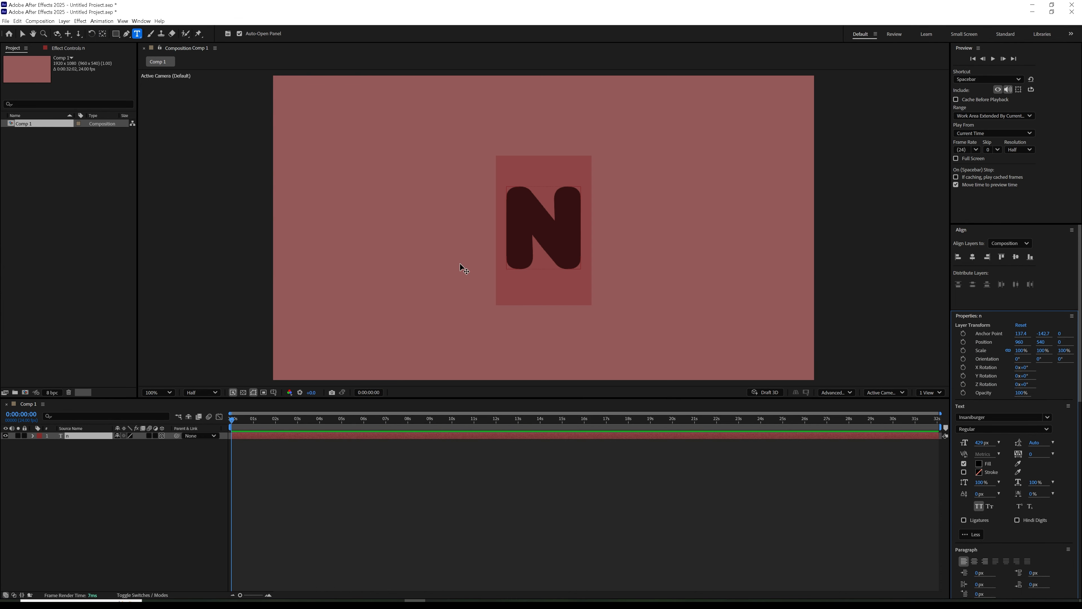
key("Escape")
left_click(32, 436)
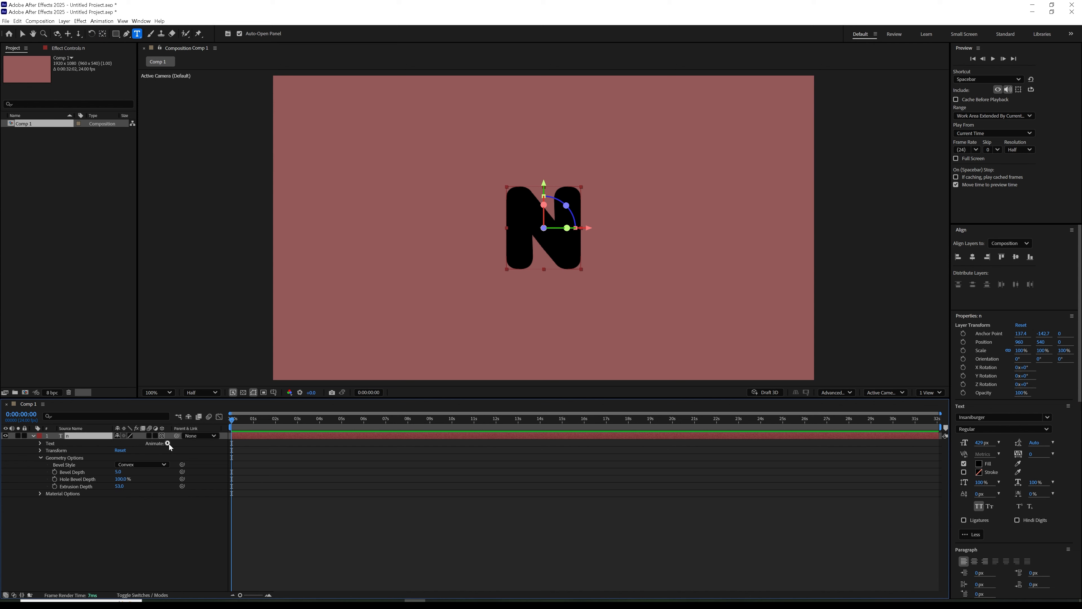
Add a Front Color RGB animator to the text layer and set the color to white.
left_click(168, 443)
mouse_move(184, 353)
mouse_move(298, 350)
left_click(346, 351)
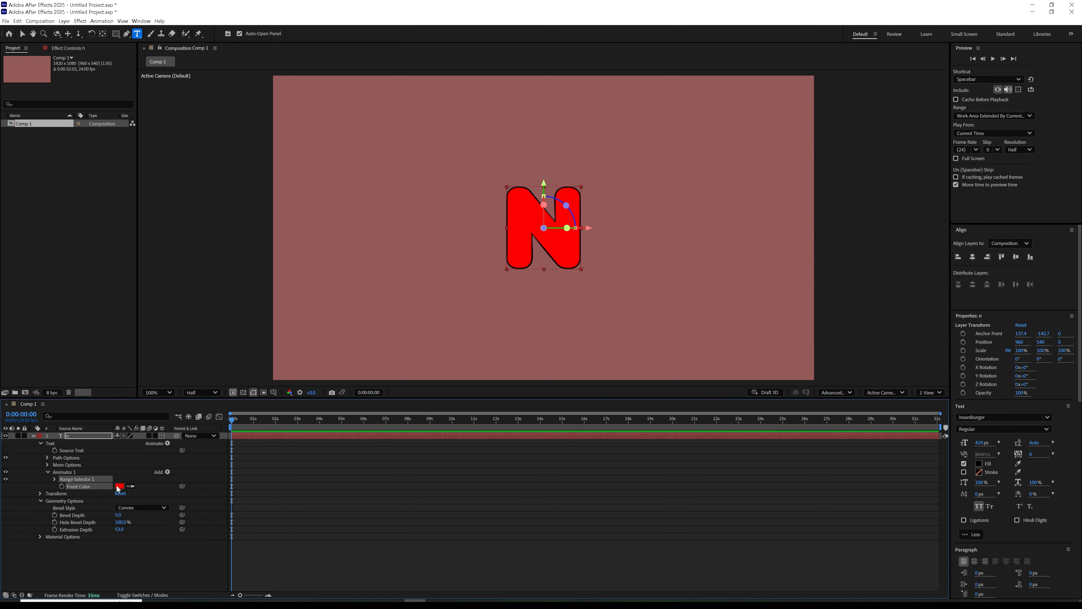
left_click(119, 486)
left_click_drag(475, 300, 398, 212)
left_click(622, 259)
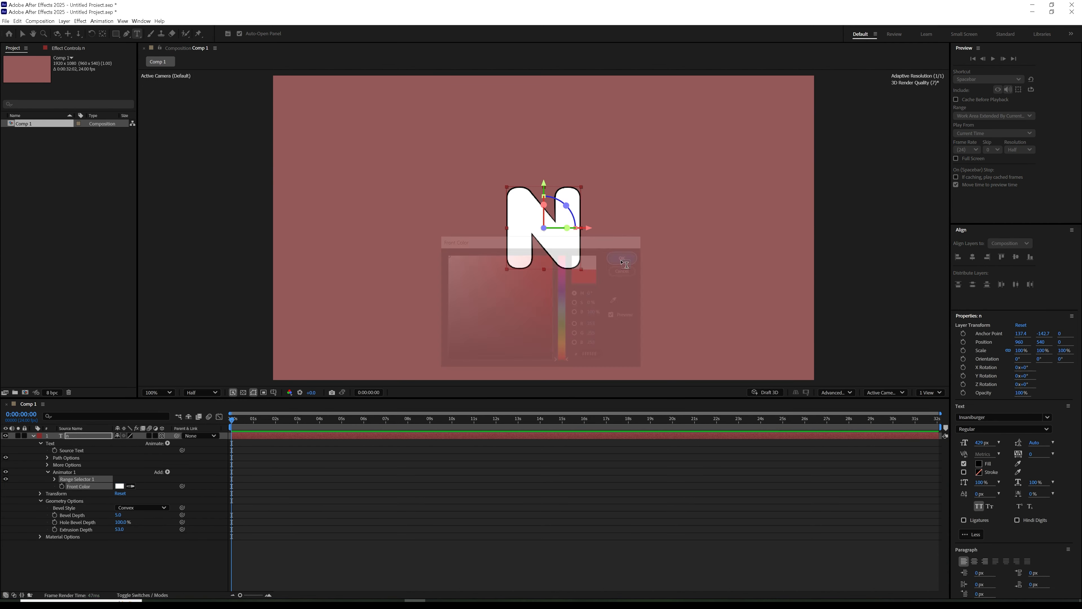
Add a Back Color RGB property to the text layer and match it to the white front color.
left_click(60, 36)
left_click_drag(487, 240, 628, 230)
left_click(168, 443)
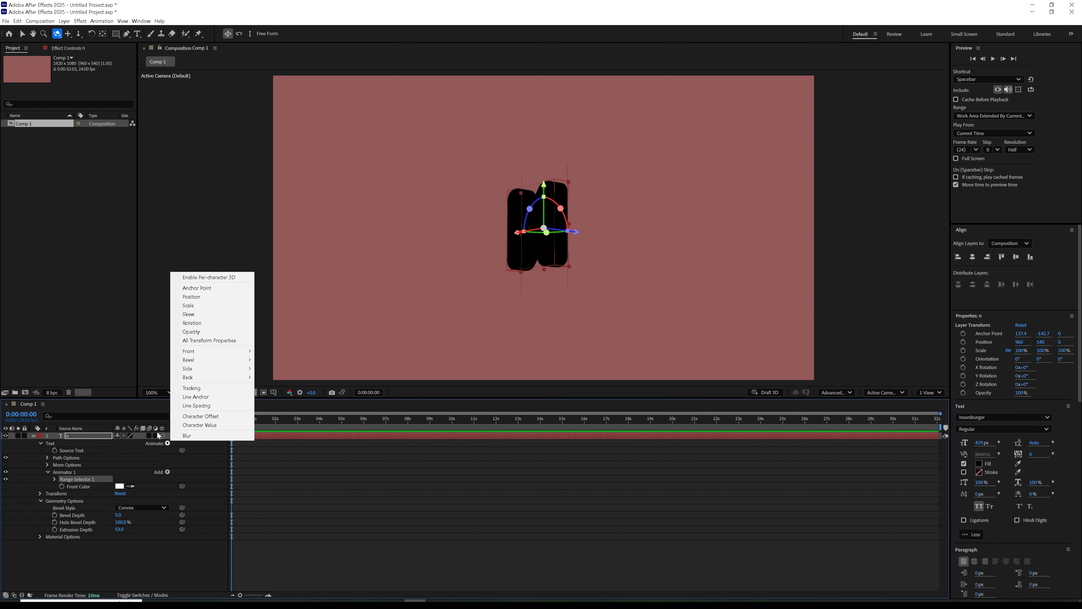
mouse_move(213, 377)
mouse_move(273, 378)
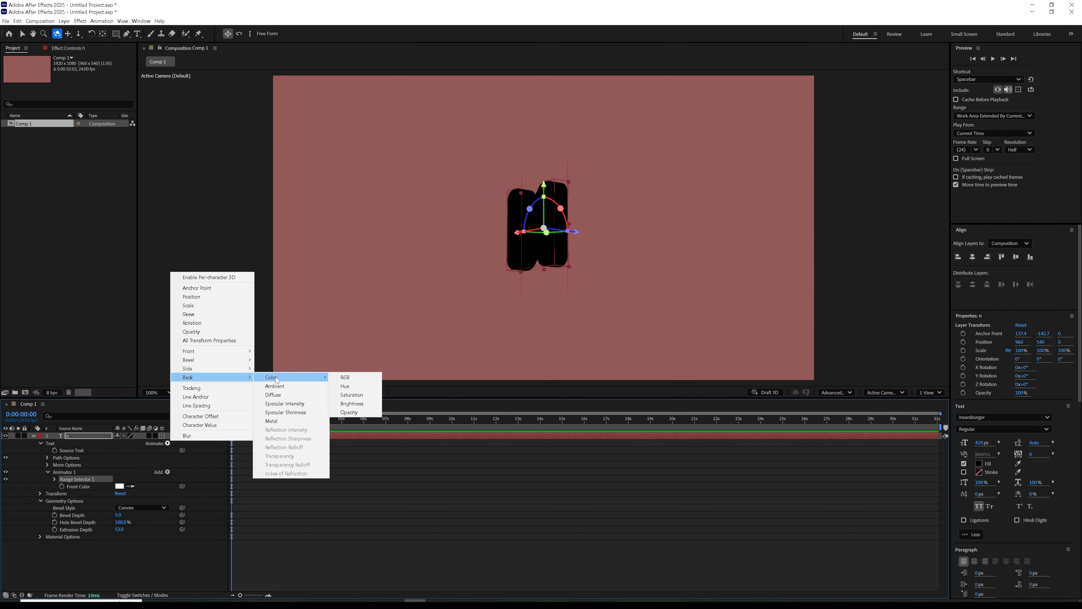
left_click(343, 377)
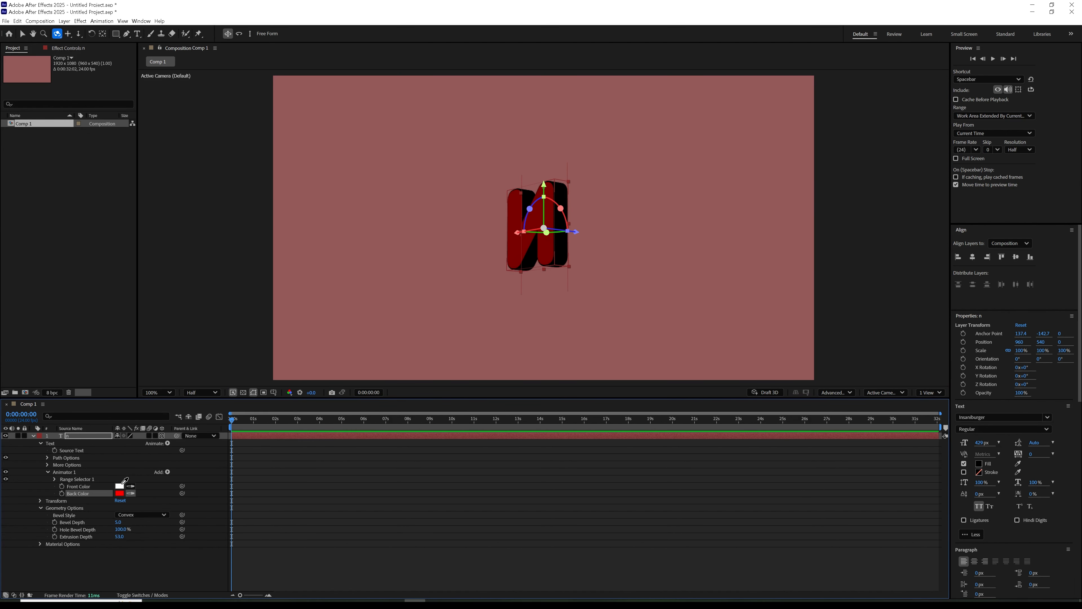
left_click(119, 486)
left_click(175, 501)
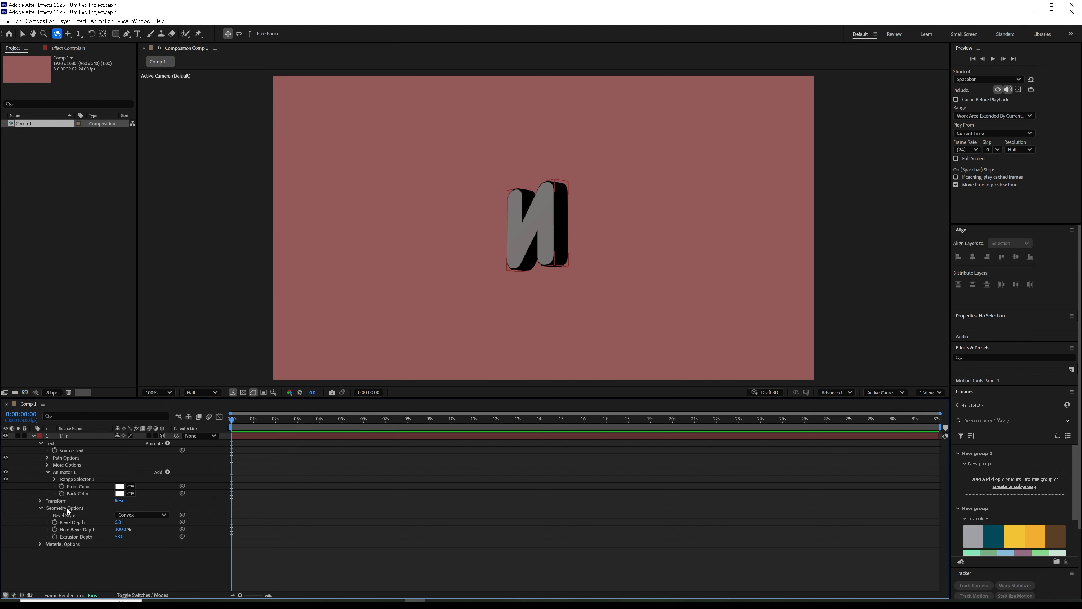
Turn off Accepts Lights in the text layer's material options.
left_click(40, 544)
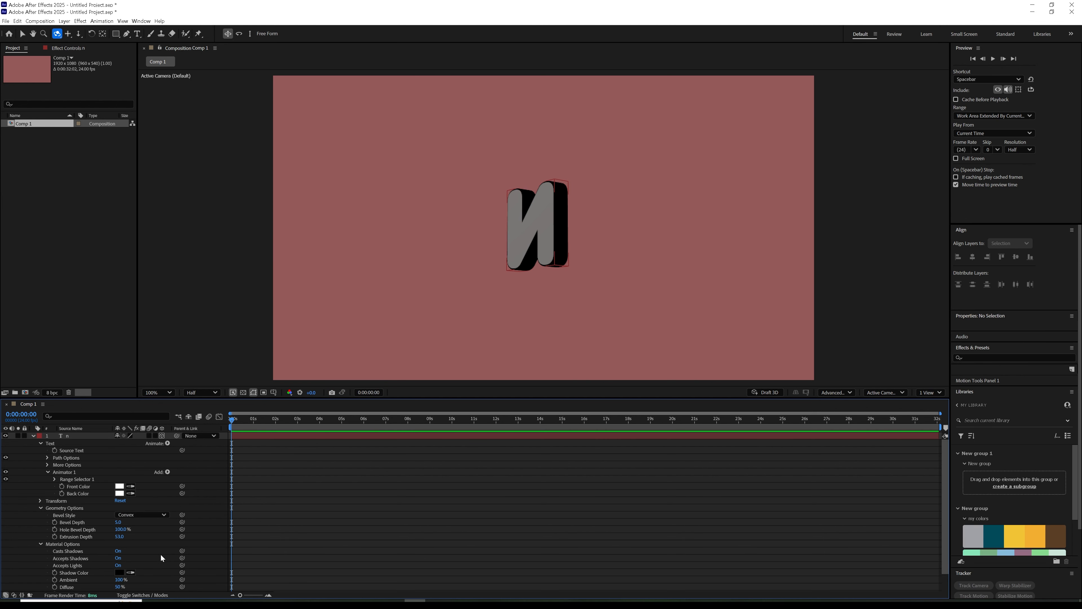
left_click(119, 565)
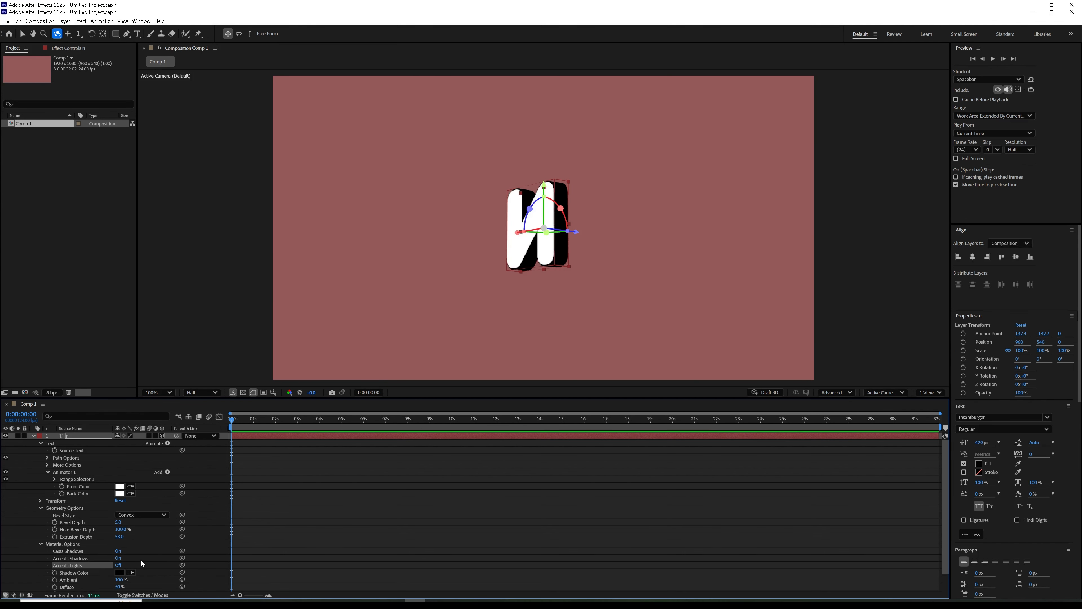
left_click(85, 434)
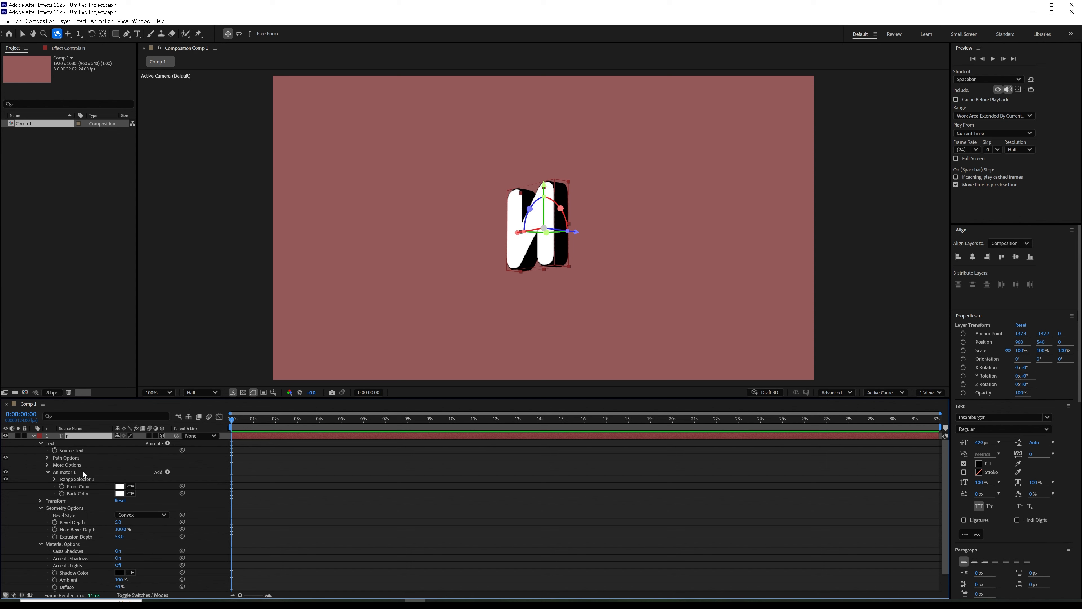
Add a Bevel Color RGB property to the text animator and set it to black (000000).
left_click(167, 472)
mouse_move(186, 474)
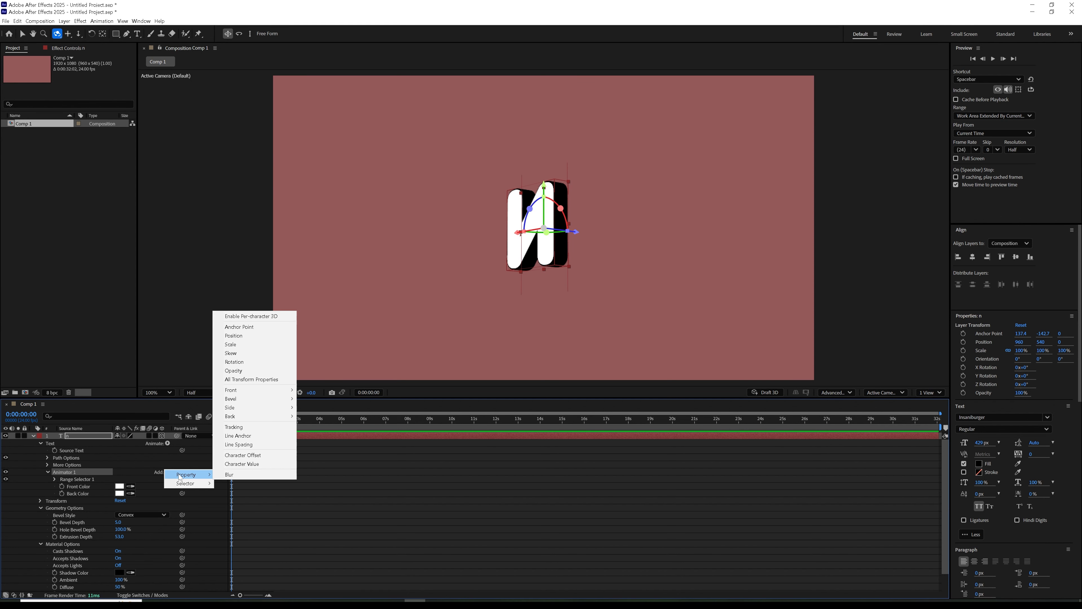
mouse_move(240, 400)
mouse_move(332, 399)
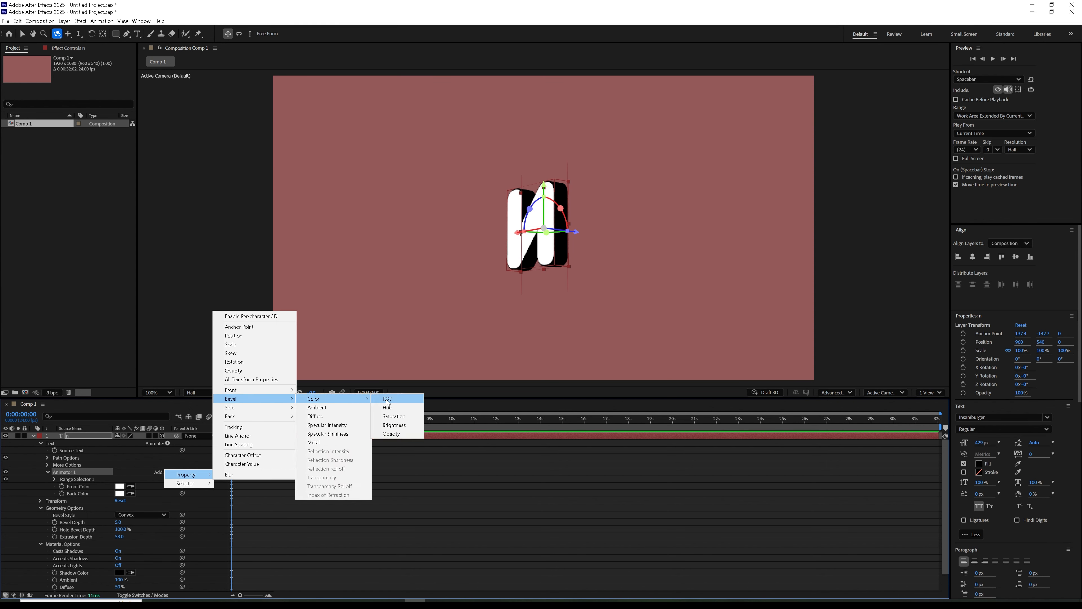
left_click(388, 400)
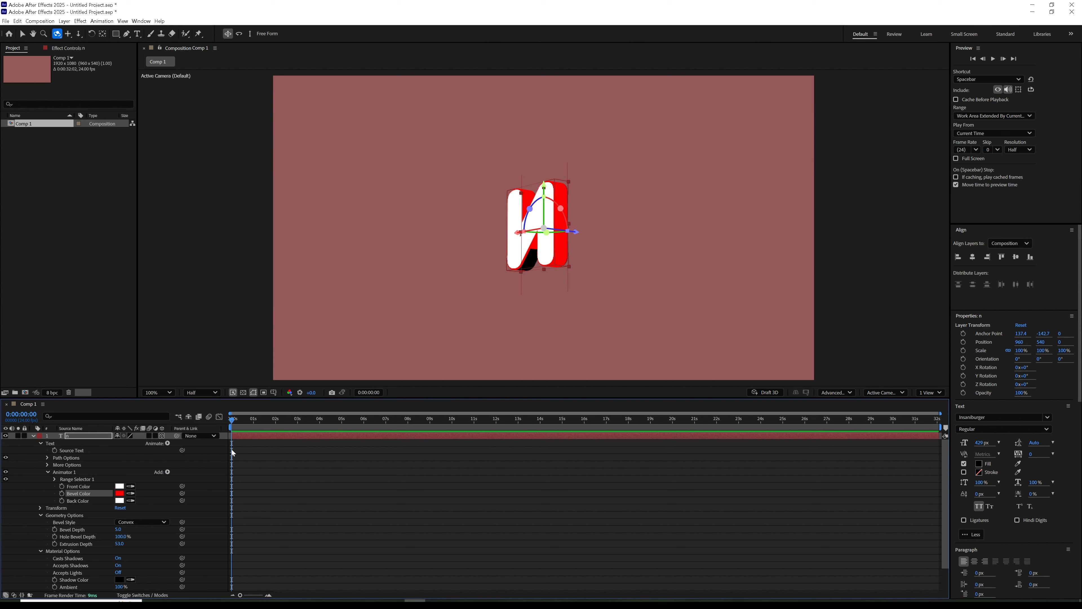
left_click(120, 494)
type("000000")
left_click(625, 256)
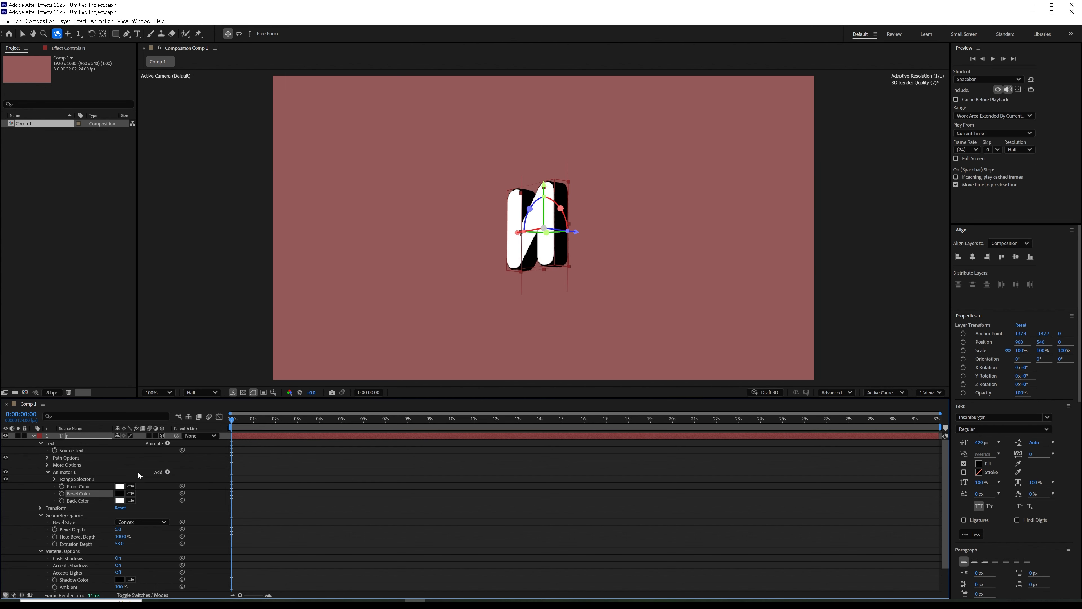
left_click_drag(602, 245, 489, 255)
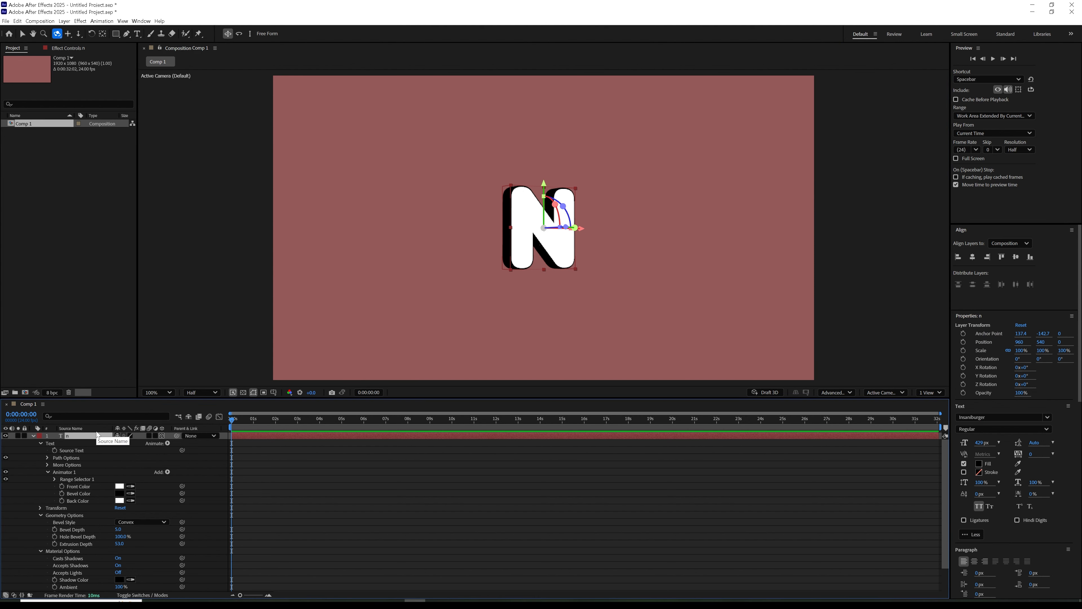
Keyframe the letter's X Rotation at 0° at the start and -18° at 0:00:00:18.
left_click(34, 436)
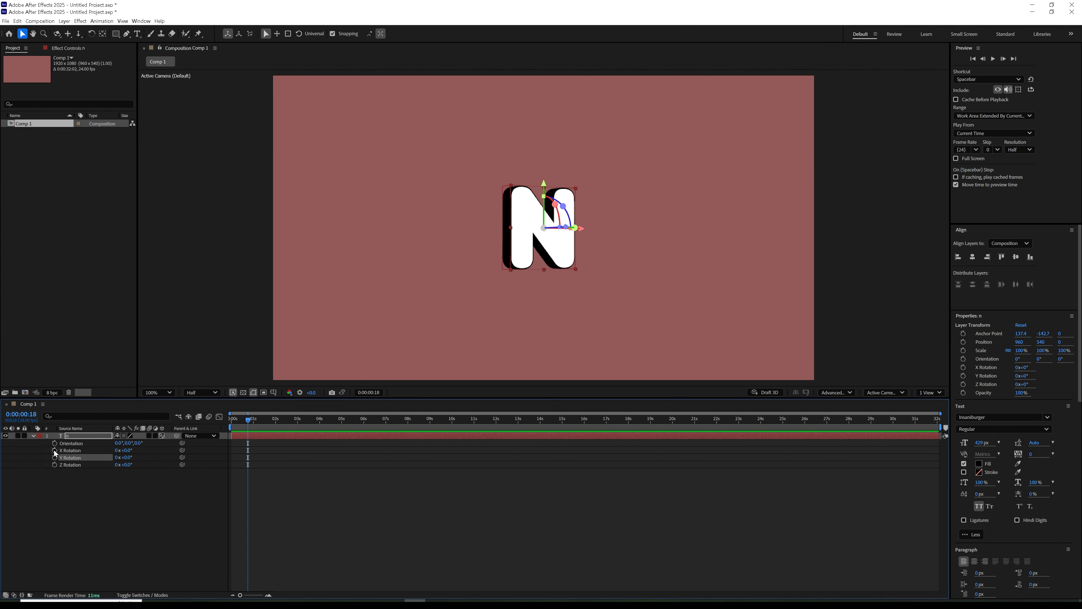
left_click(54, 450)
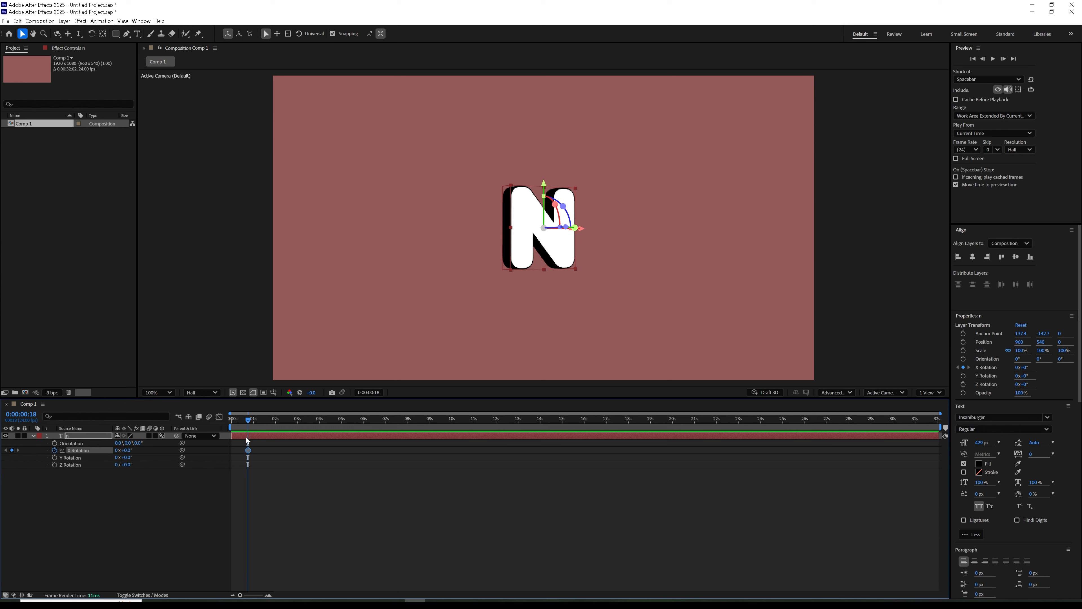
left_click_drag(248, 451, 232, 454)
left_click_drag(125, 454, 118, 452)
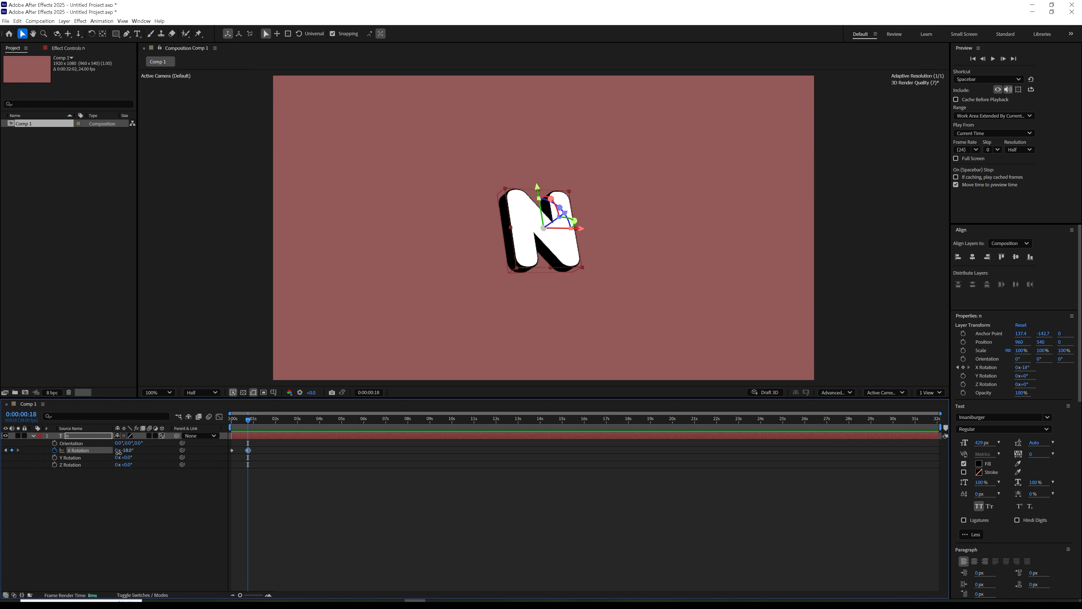
Keyframe X Rotation at 1x+0° at 0:00:02:09 and at 1x+18° at 0:00:03:04.
left_click_drag(249, 420, 283, 424)
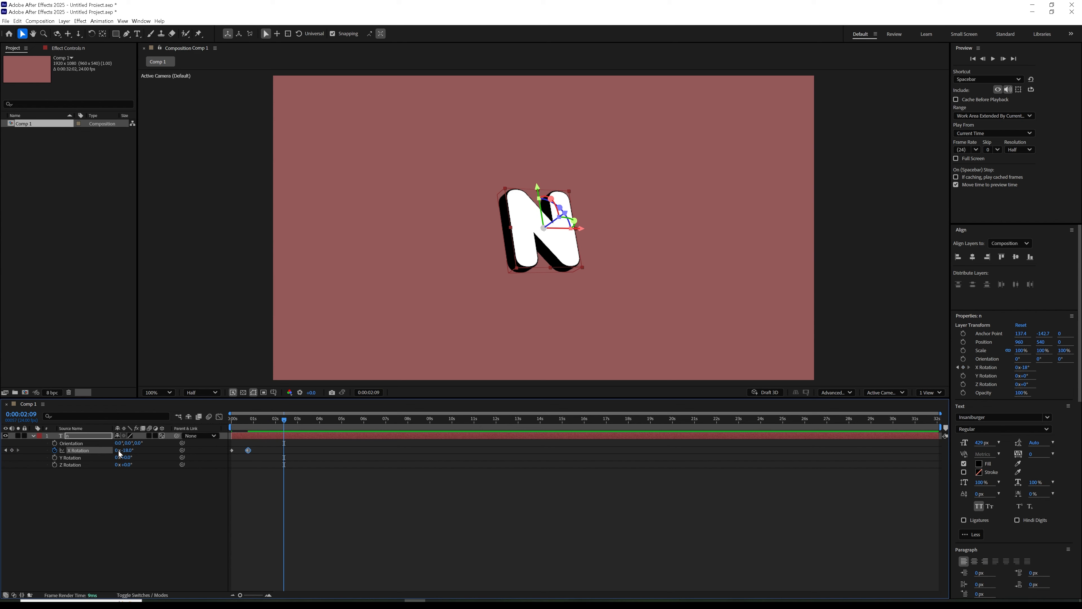
left_click_drag(117, 454, 300, 436)
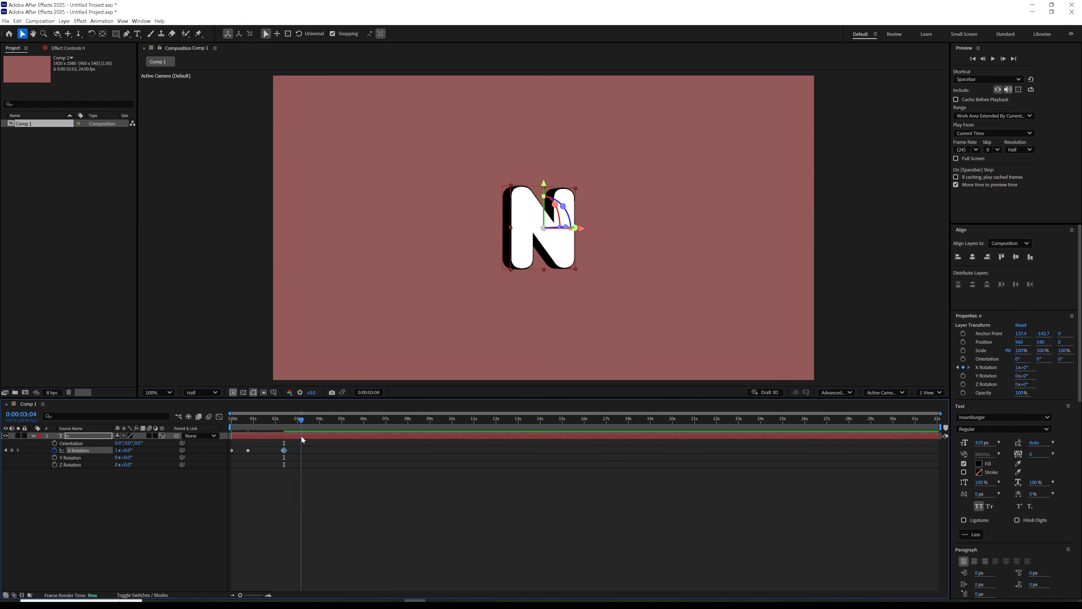
left_click_drag(127, 451, 135, 451)
mouse_move(303, 421)
left_mouse_down()
mouse_move(217, 428)
mouse_move(302, 426)
left_mouse_up()
left_click(128, 450)
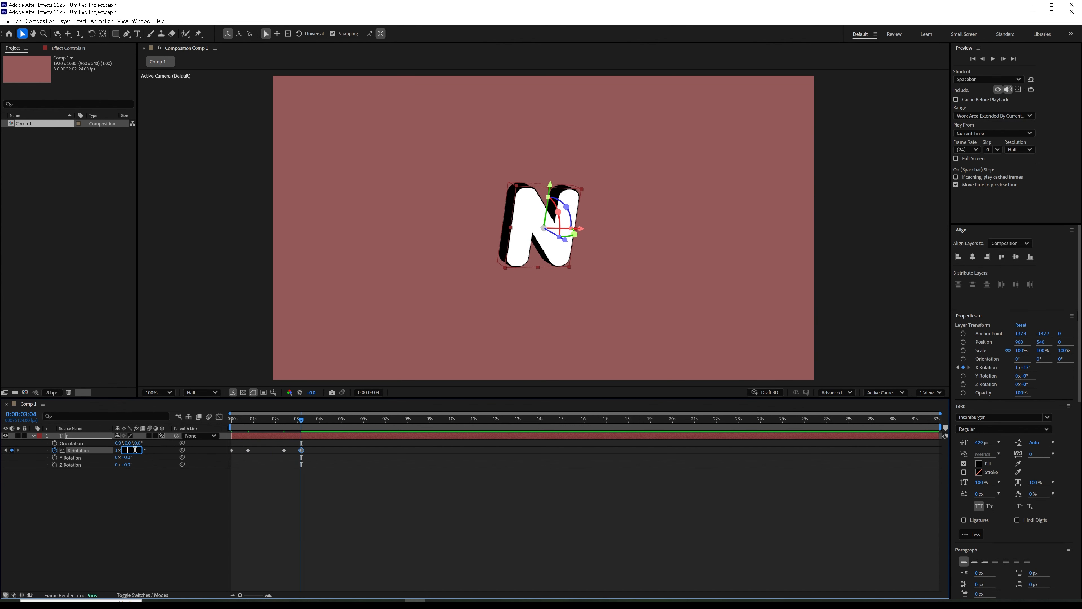
type("18")
left_click(359, 427)
Add a closing X Rotation keyframe of 1x+0° at 0:00:03:20 and preview the animation up to it.
mouse_move(300, 420)
left_mouse_down()
mouse_move(224, 437)
mouse_move(318, 441)
mouse_move(195, 455)
mouse_move(251, 415)
mouse_move(320, 424)
left_mouse_up()
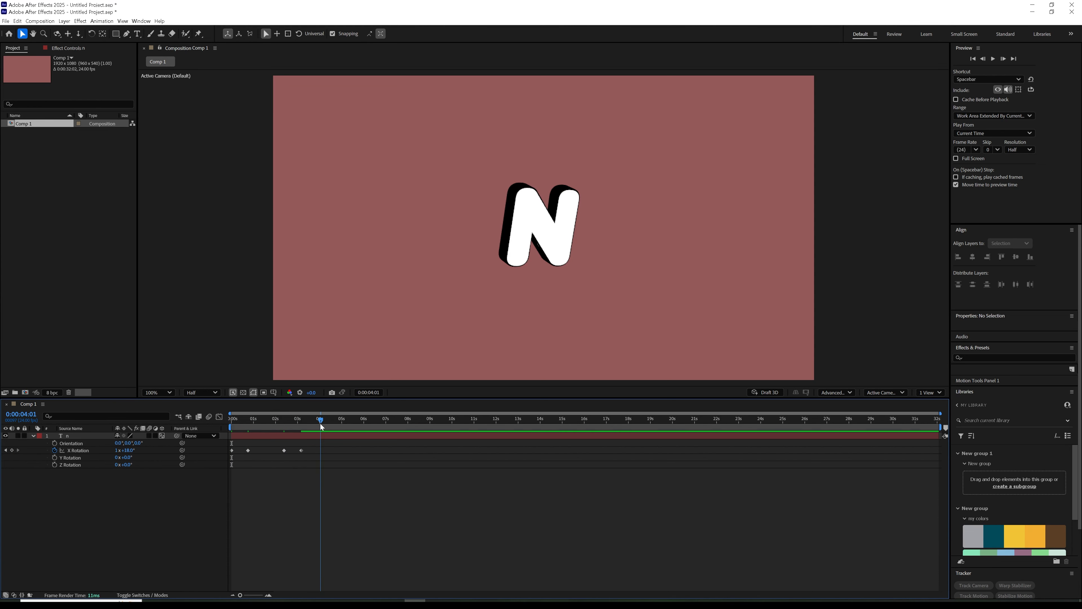
left_click(127, 450)
type("0")
key("Return")
left_click_drag(321, 450, 318, 428)
key("space")
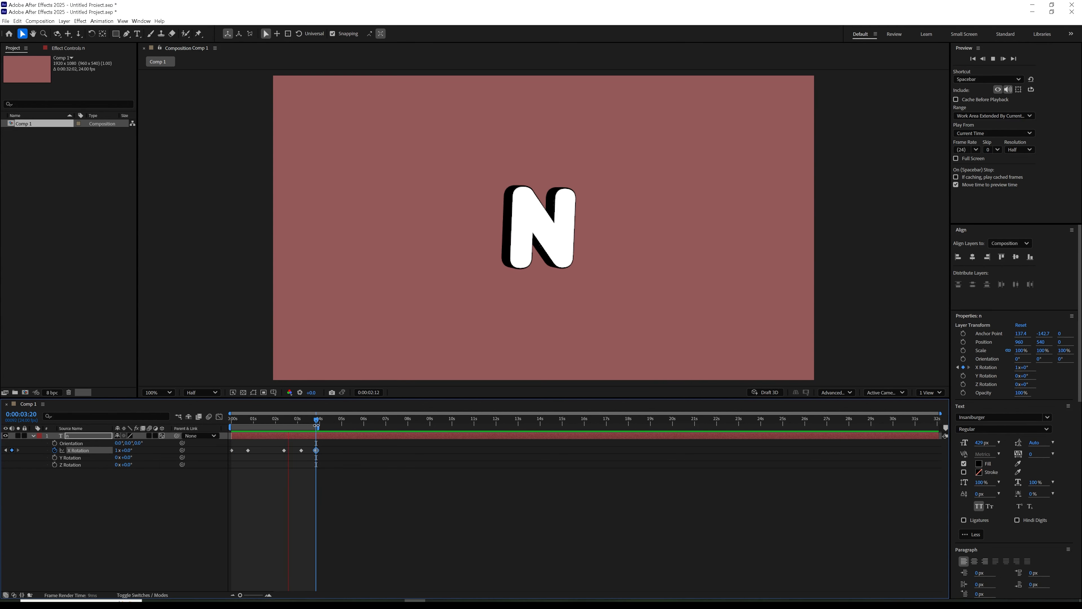
Move the last two X Rotation keyframes earlier, placing the final one at 0:00:03:10, and preview the result.
left_click_drag(333, 445, 297, 452)
left_click(297, 420)
left_click_drag(309, 450, 307, 423)
key("space")
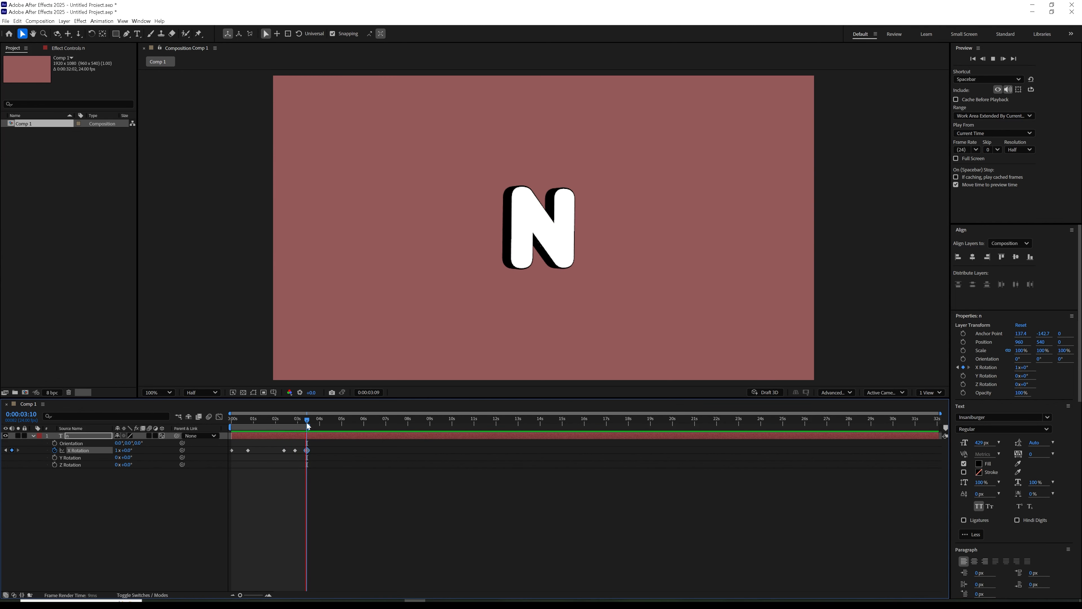
left_click(293, 421)
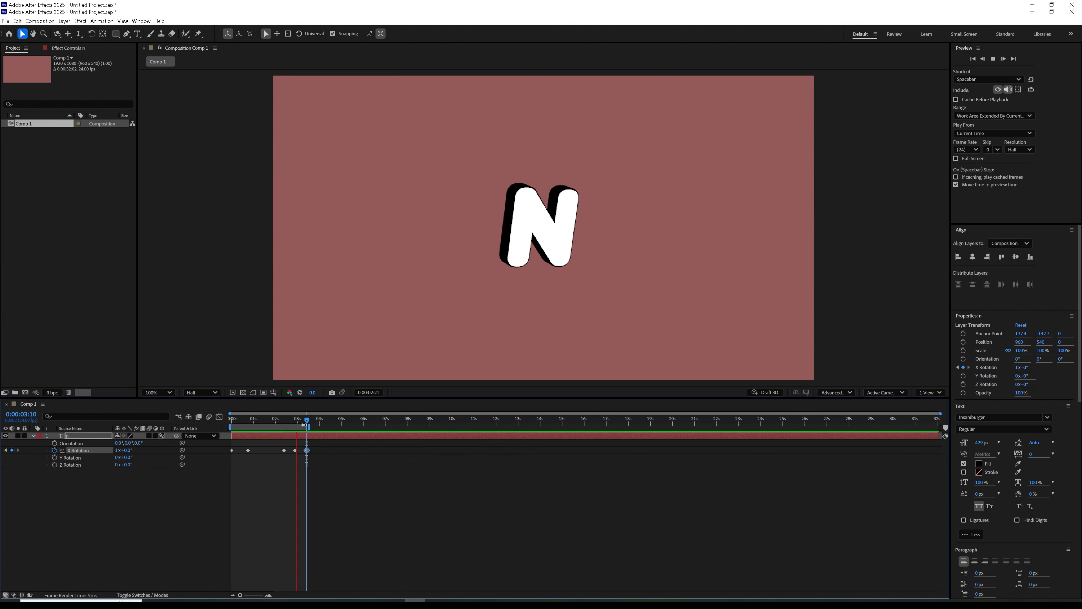
Shift the second through fifth X Rotation keyframes earlier so the last sits at 0:00:02:16, and preview the timing.
left_click_drag(293, 421, 295, 423)
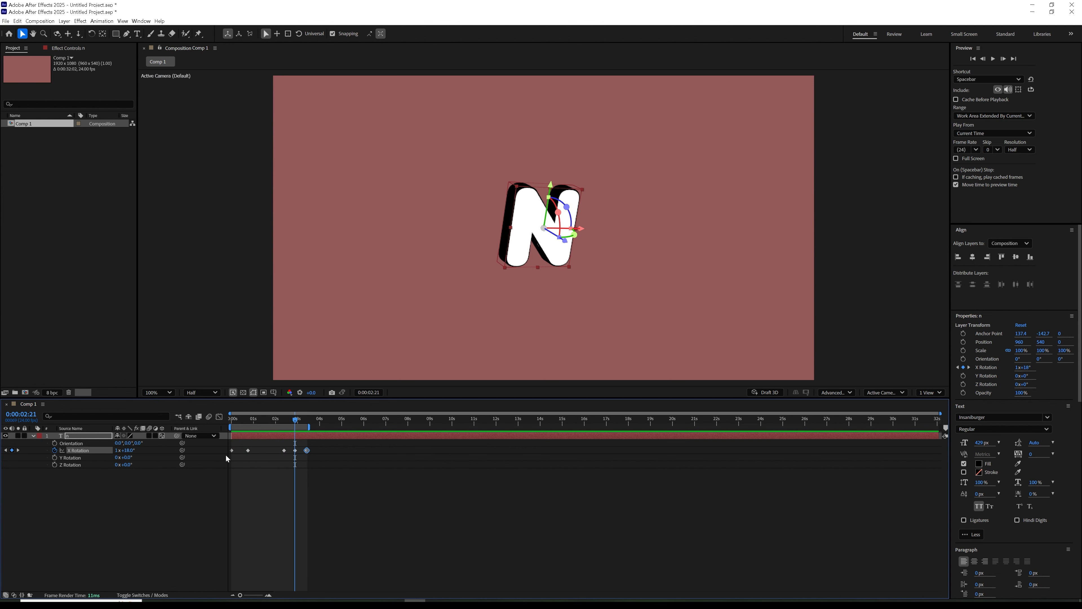
left_click_drag(248, 450, 290, 423)
left_click(276, 456)
left_click(283, 451)
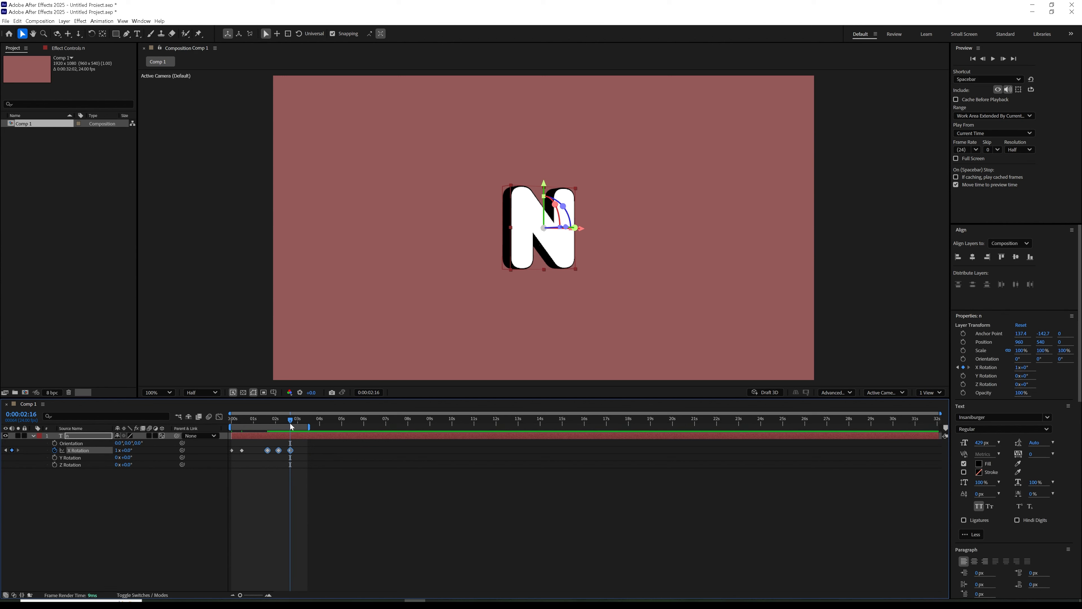
key("space")
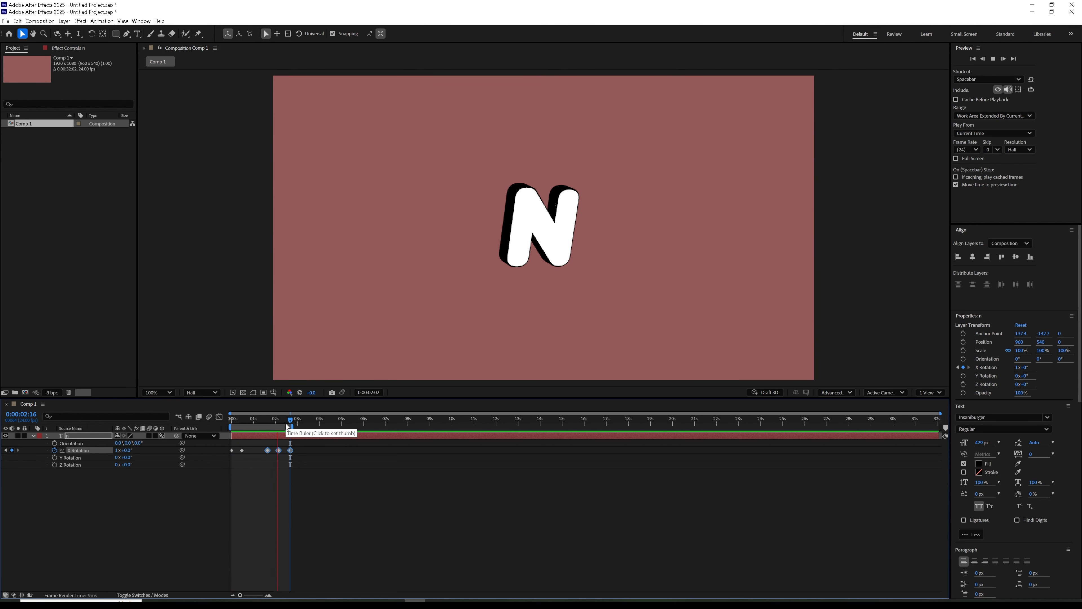
Compress all X Rotation keyframes so the last lands at 0:00:01:21, and preview the work area ending there.
left_click_drag(285, 425, 242, 458)
left_click(295, 450)
left_click_drag(299, 445, 274, 453)
left_click(275, 420)
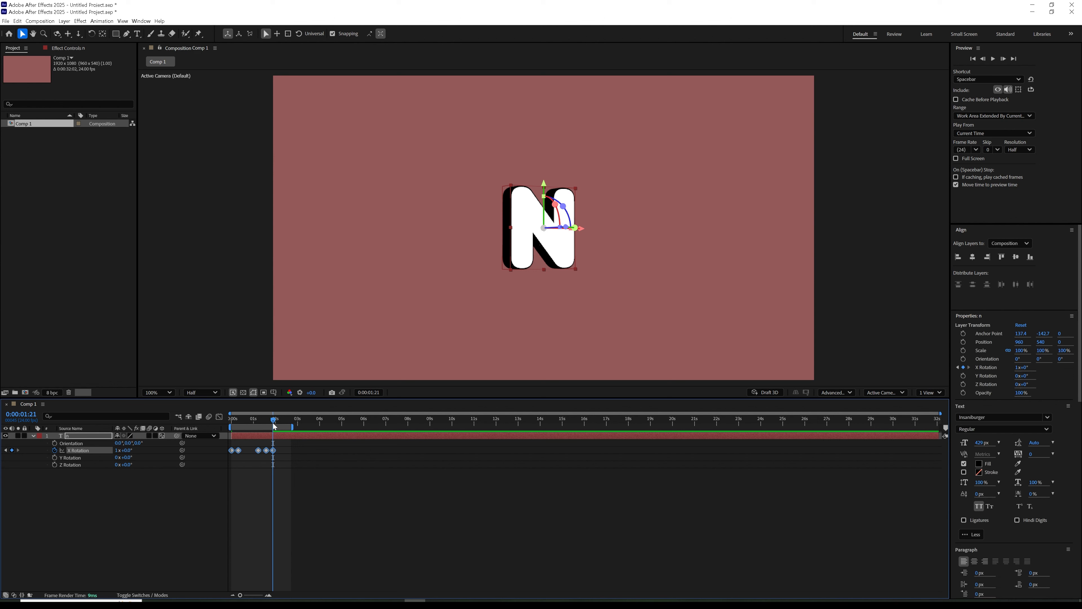
key("space")
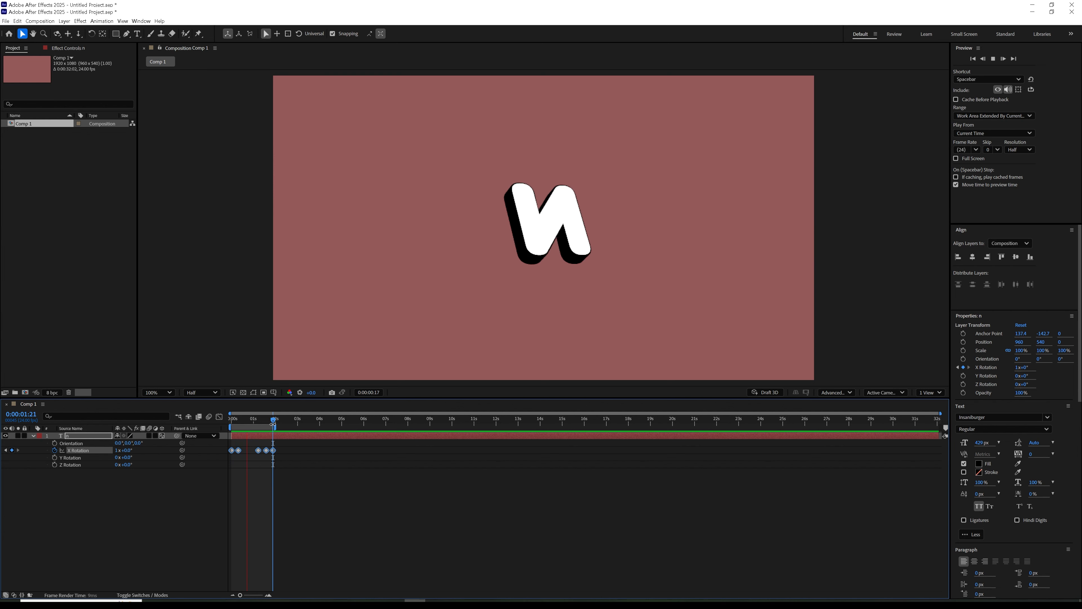
Select all X Rotation keyframes and display their speed curve in the graph editor, zoomed in on the first two seconds.
left_click(239, 437)
left_click_drag(239, 434, 273, 441)
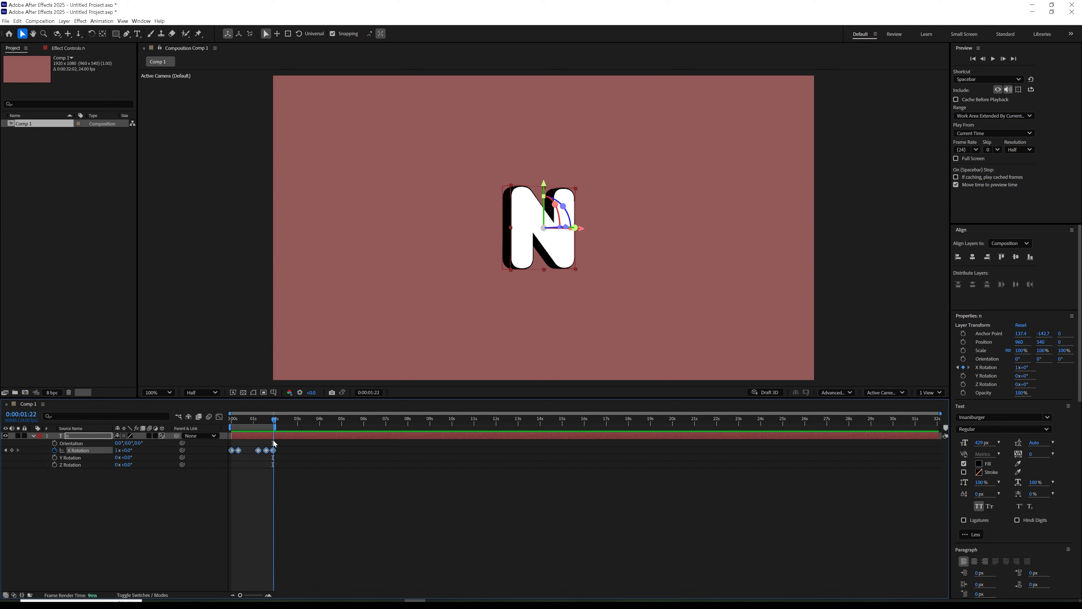
left_click(286, 458)
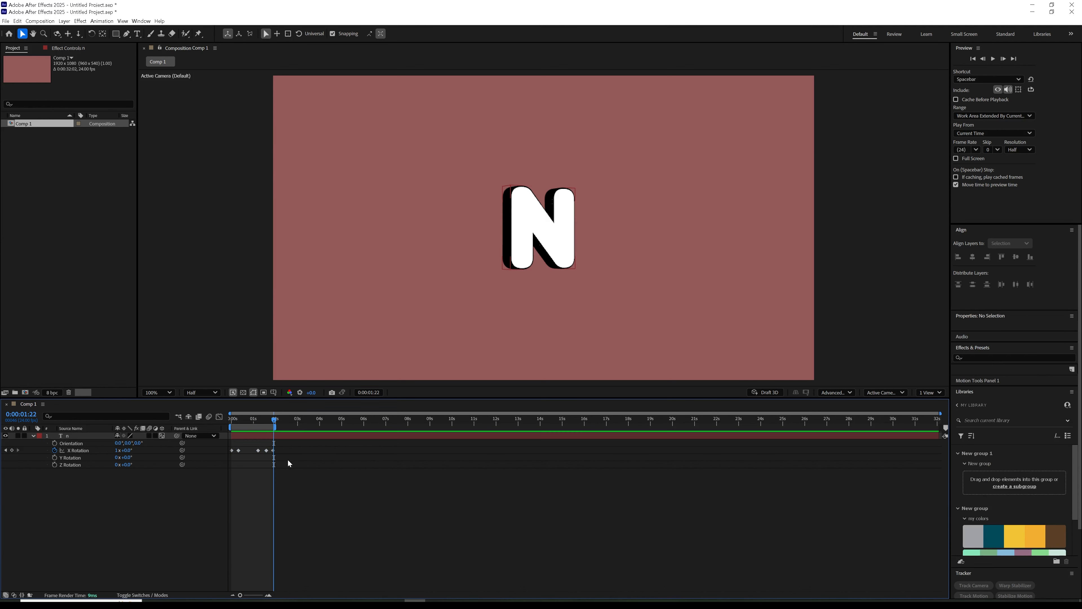
left_click_drag(286, 456, 230, 446)
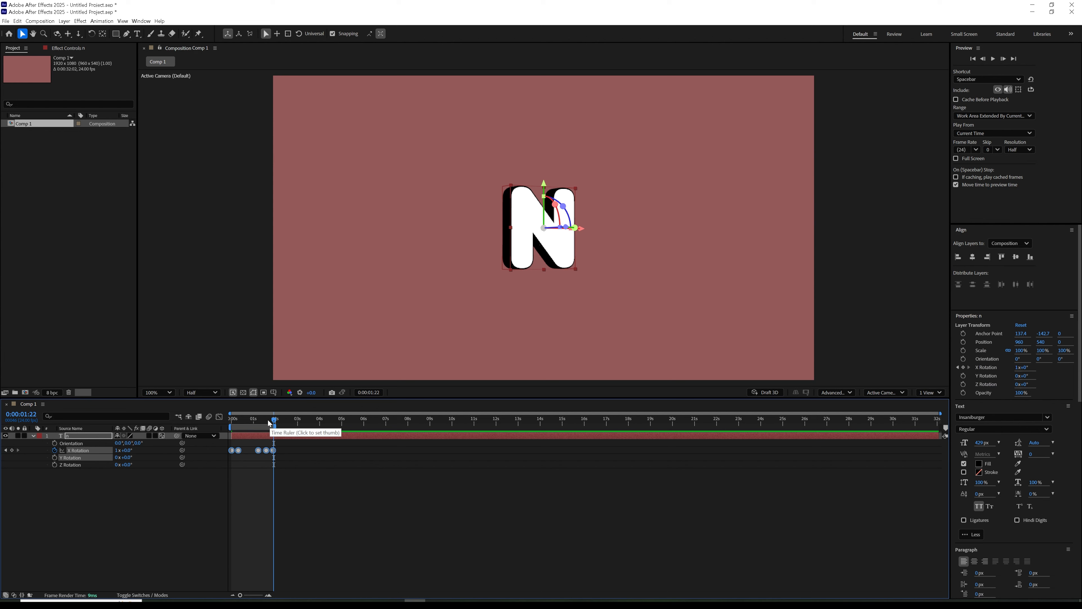
key("shift+F3")
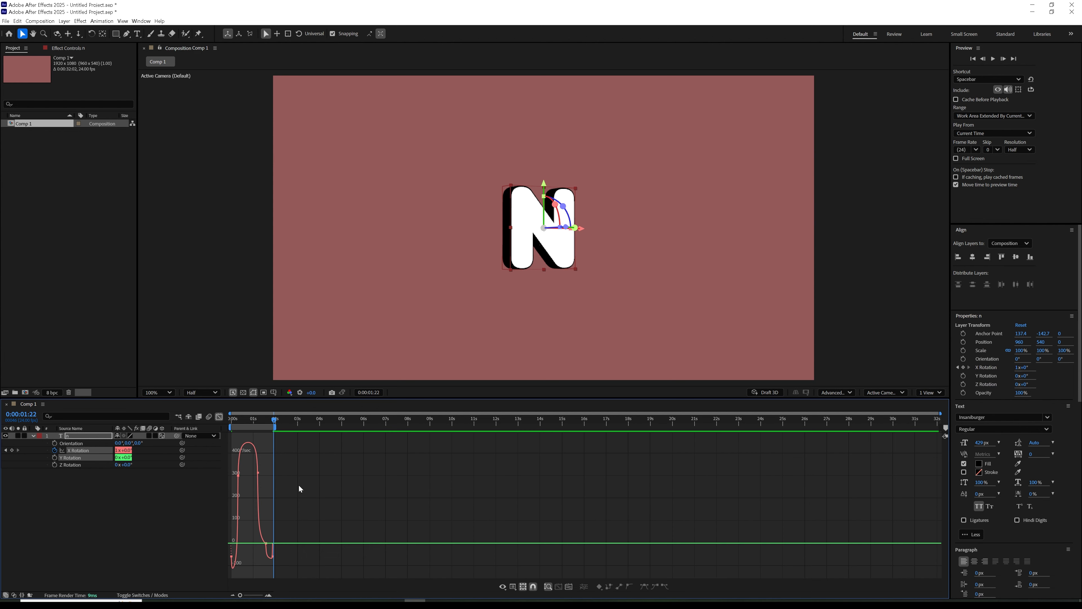
double_click(268, 595)
left_click_drag(399, 595, 366, 595)
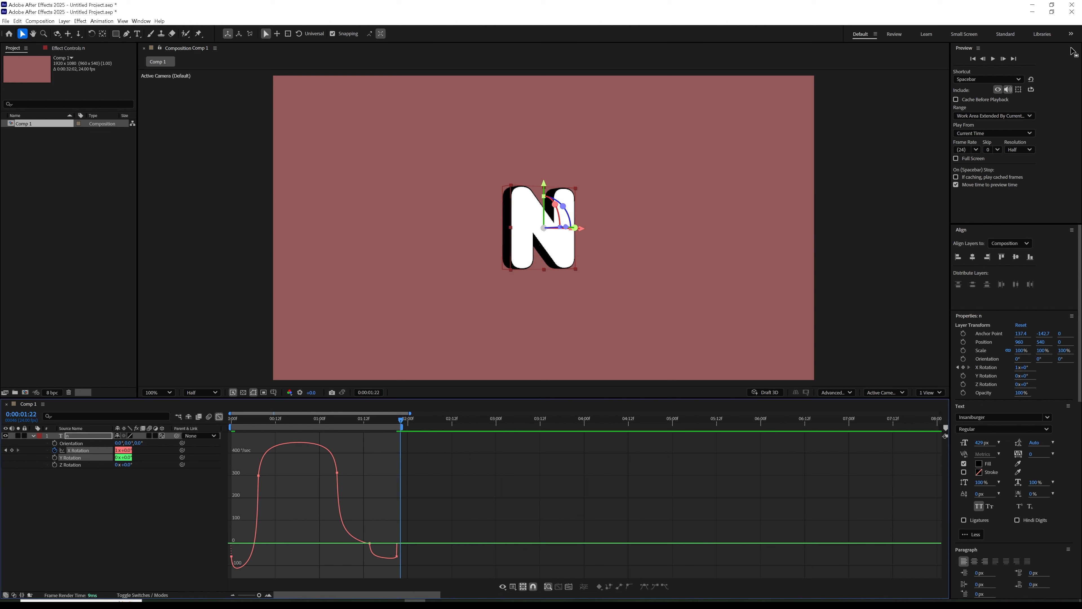
Preview the X Rotation animation and return the playhead to the first frame.
left_click(993, 58)
left_click(991, 59)
left_click(993, 59)
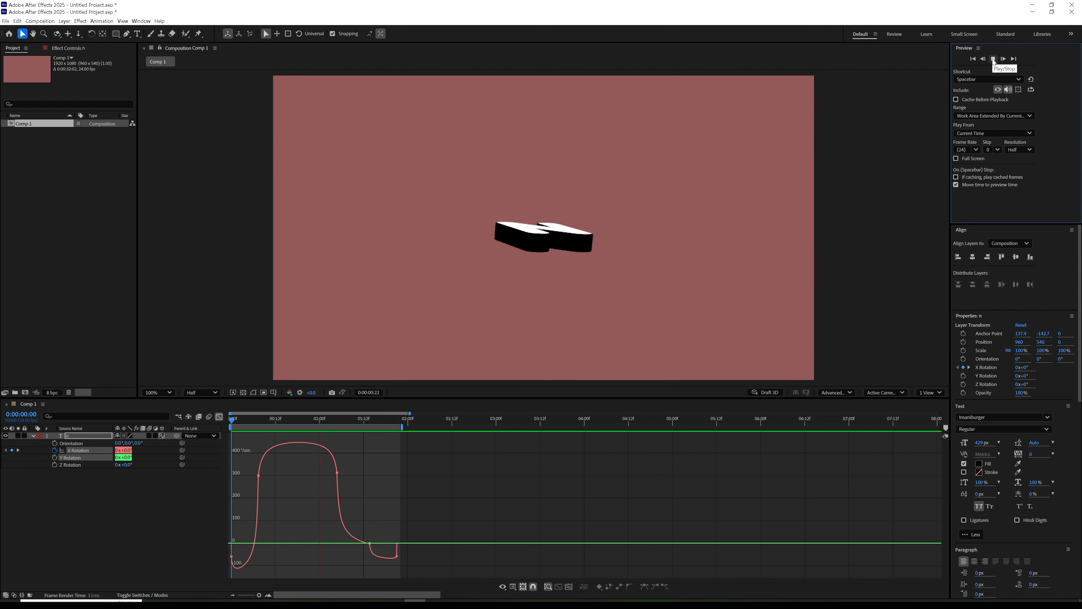
left_click(257, 440)
left_click_drag(357, 421, 225, 447)
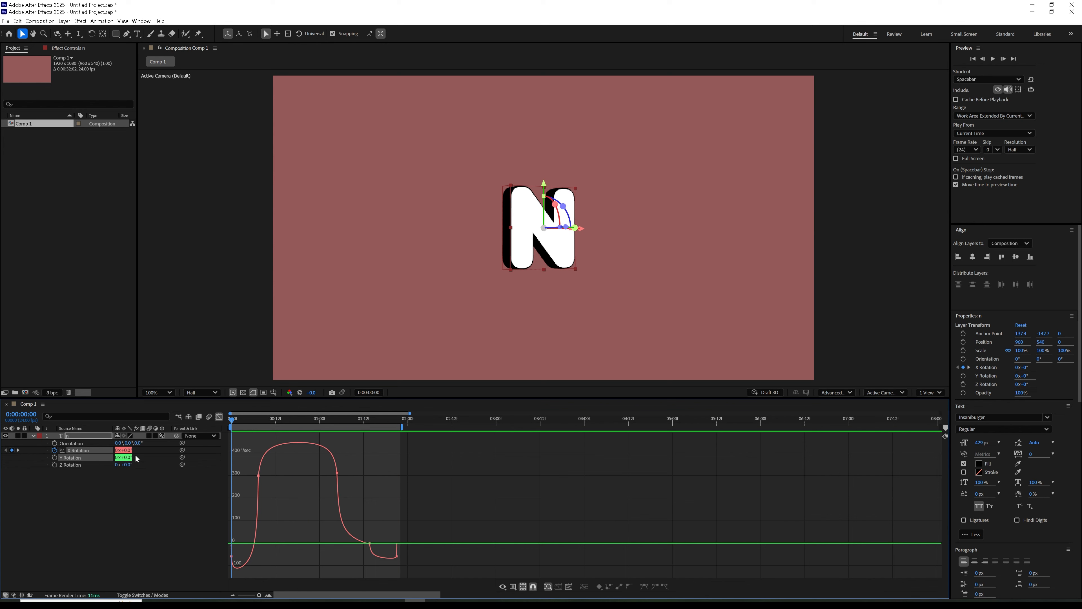
left_click_drag(129, 452, 124, 453)
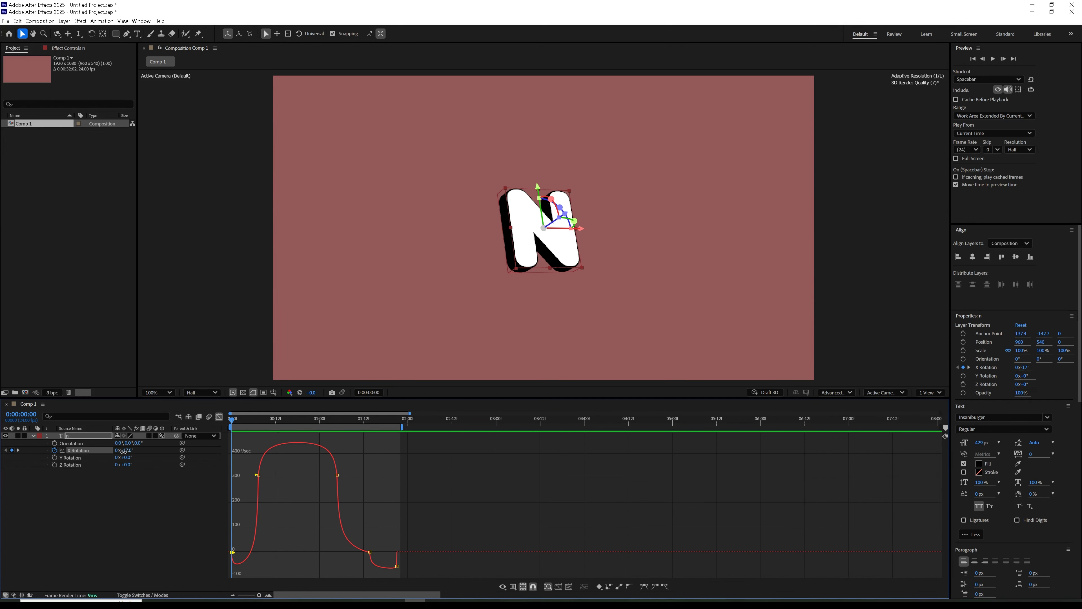
left_click(993, 59)
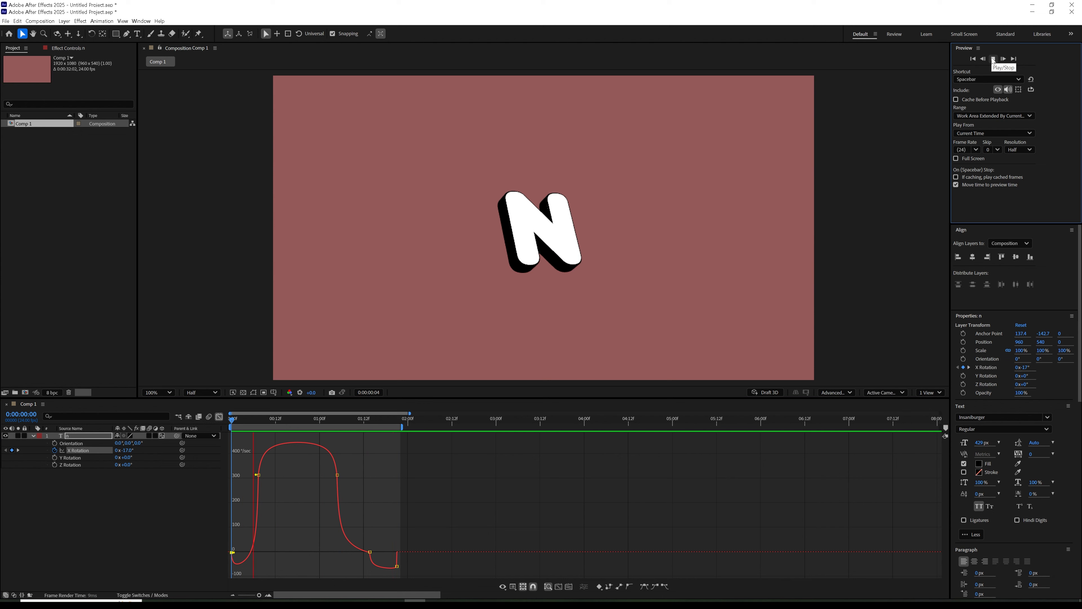
key("space")
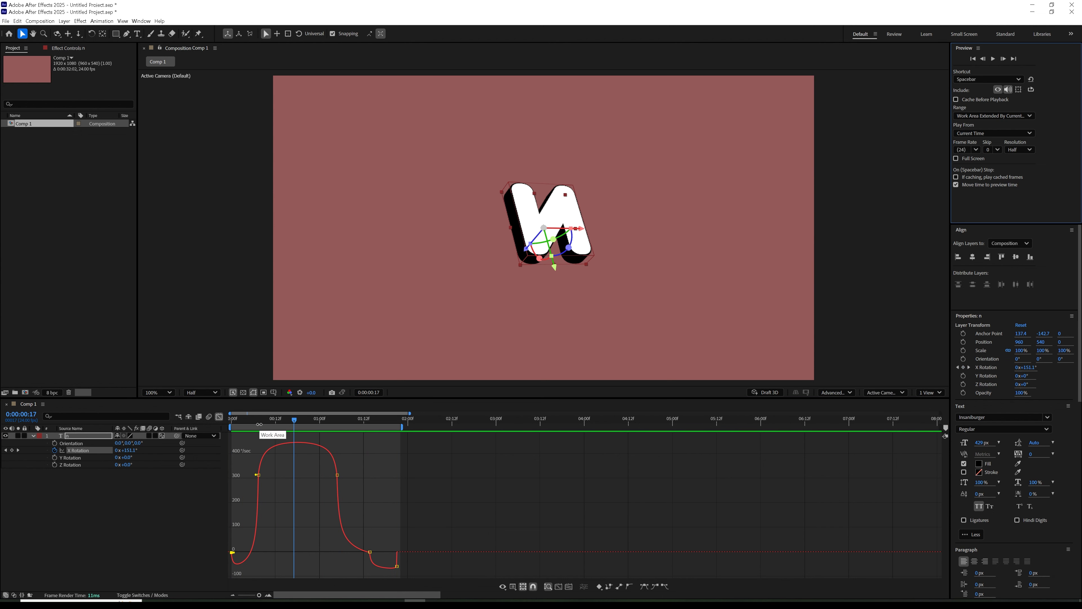
key("Home")
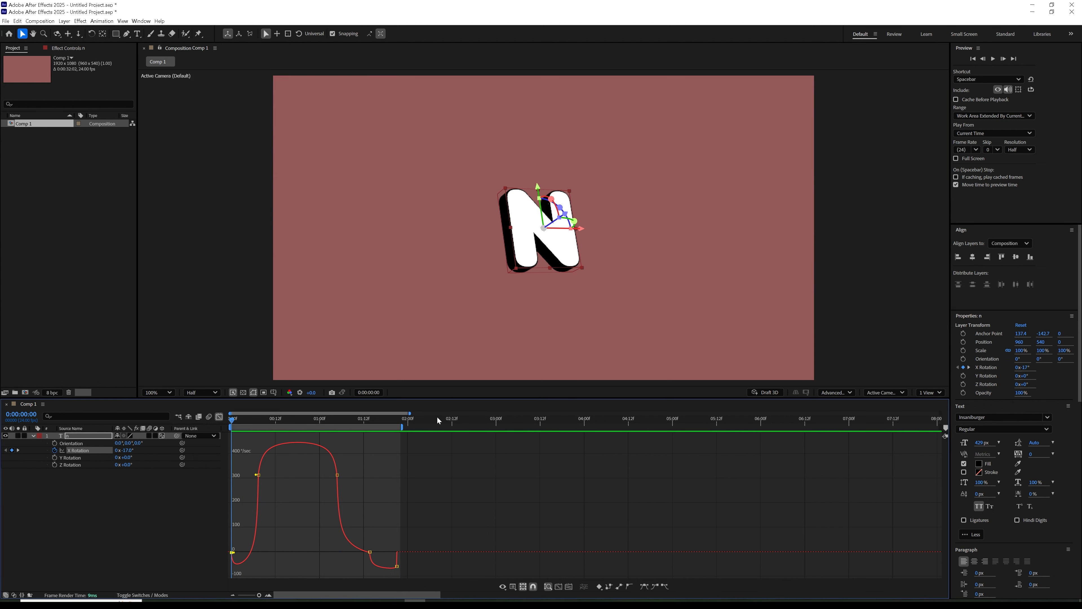
left_click(19, 450)
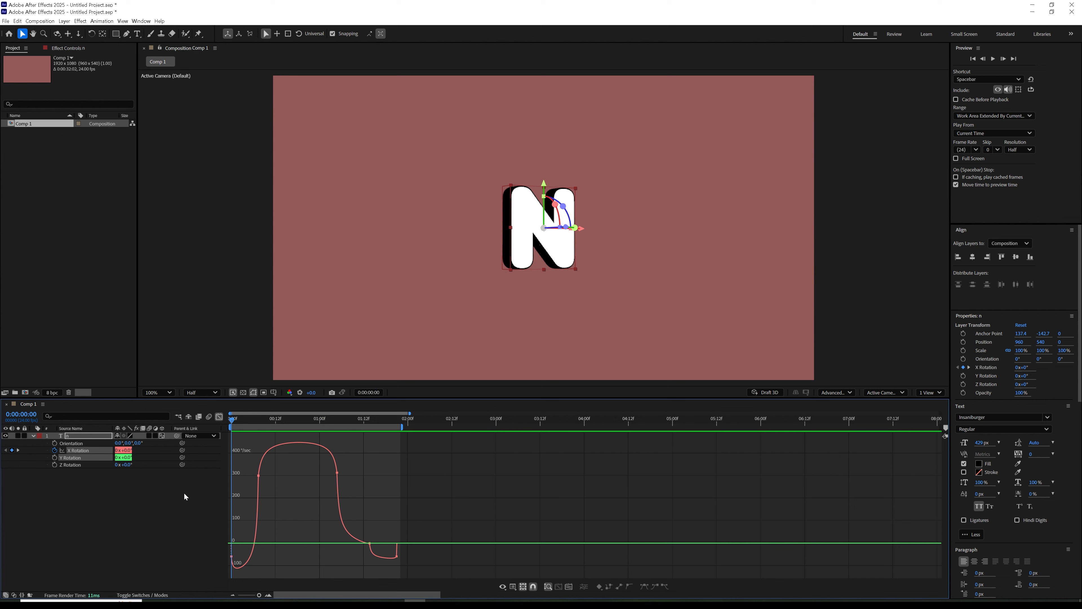
Reshape the end of the X Rotation speed curve, reducing the last keyframe's incoming influence to 0.01%, and preview it.
double_click(372, 554)
mouse_move(377, 545)
left_mouse_down()
mouse_move(395, 554)
mouse_move(396, 538)
left_mouse_up()
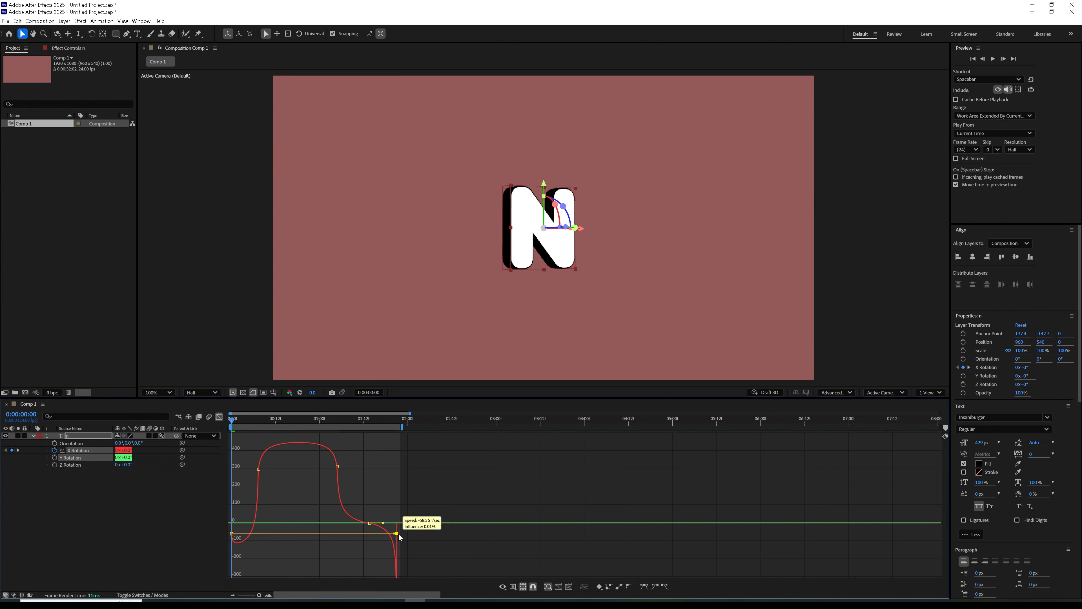
left_click(993, 59)
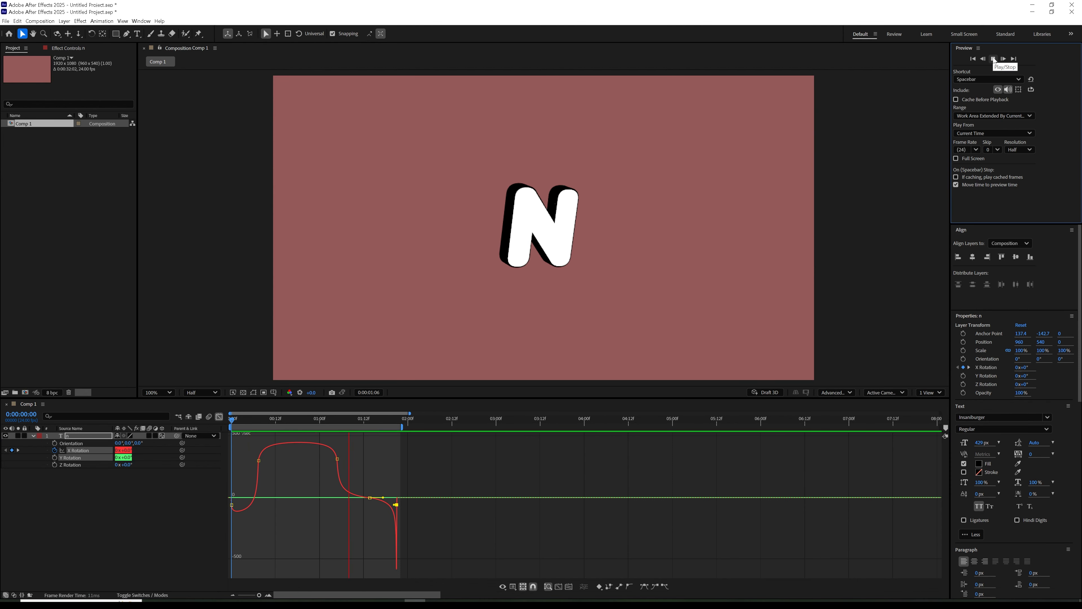
key("space")
Adjust the first X Rotation keyframe's speed handle to a faster negative start, preview it and return to the first frame.
left_click(232, 505)
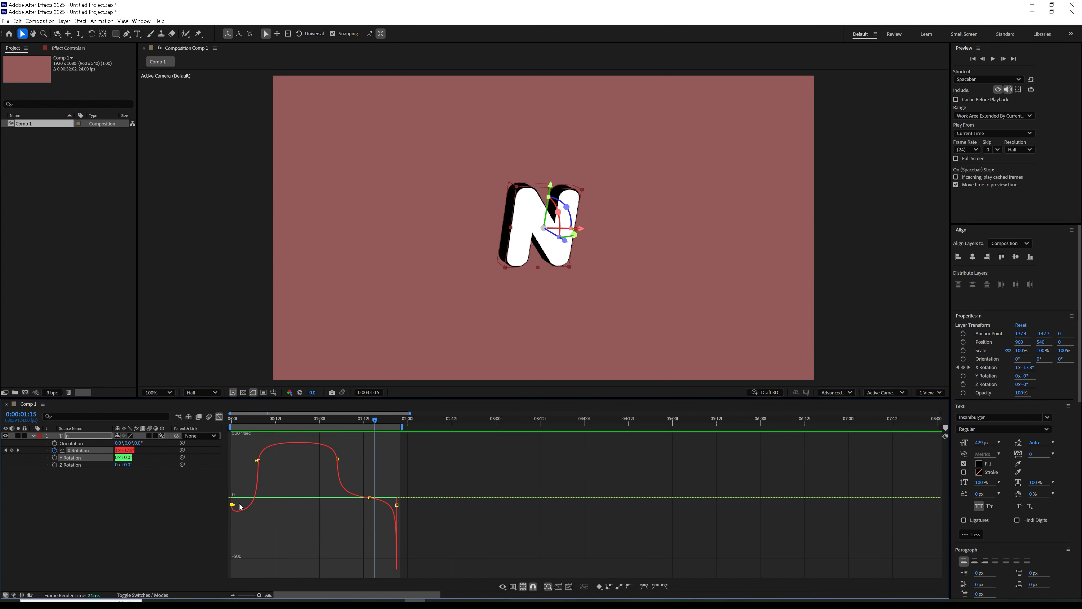
left_click_drag(235, 506, 229, 515)
left_click(992, 59)
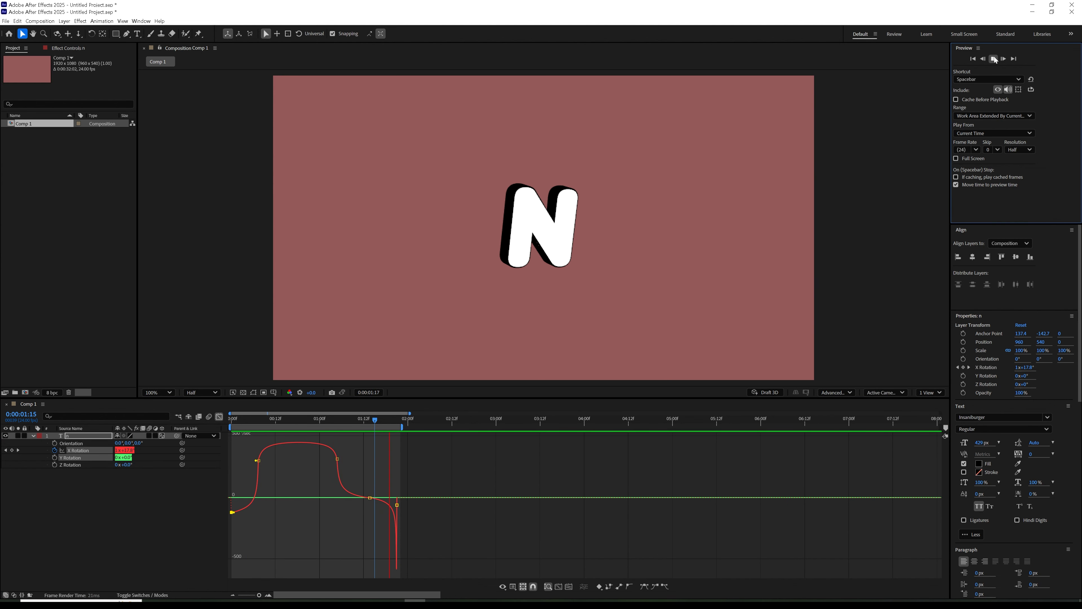
key("space")
left_click(226, 418)
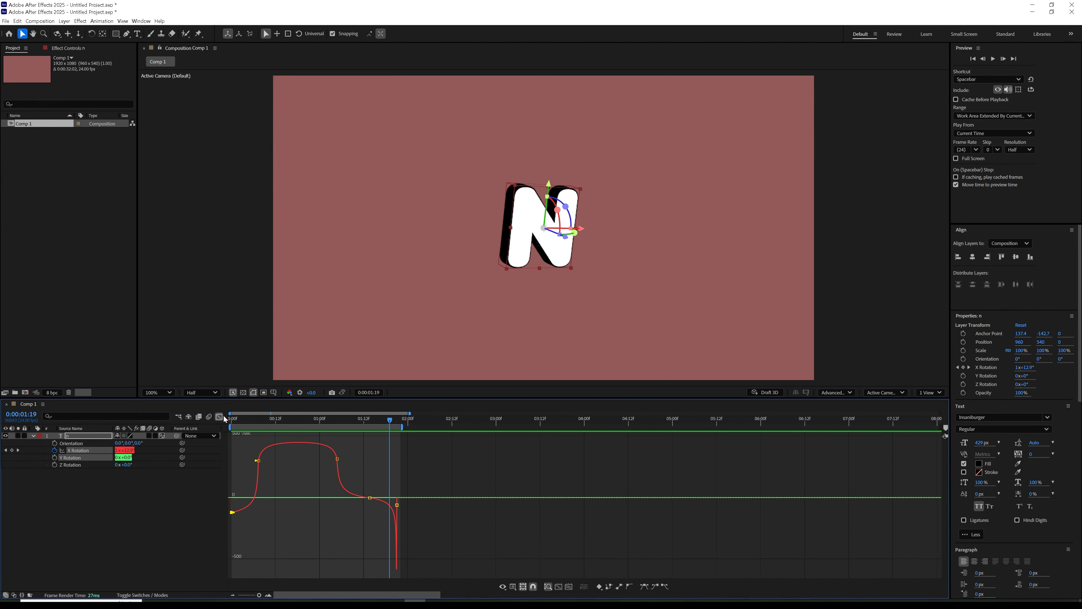
left_click_drag(254, 422, 229, 462)
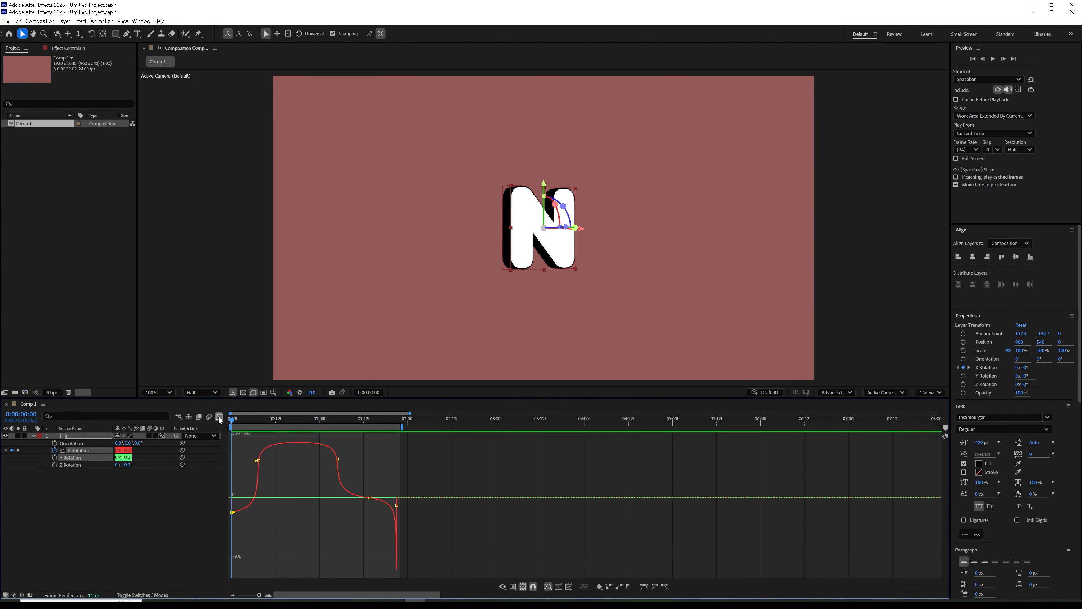
Move to the last X Rotation keyframe, end the work area there and trim the composition to the work area.
left_click(219, 417)
left_click(18, 450)
left_click(19, 450)
left_click(18, 450)
left_click(19, 450)
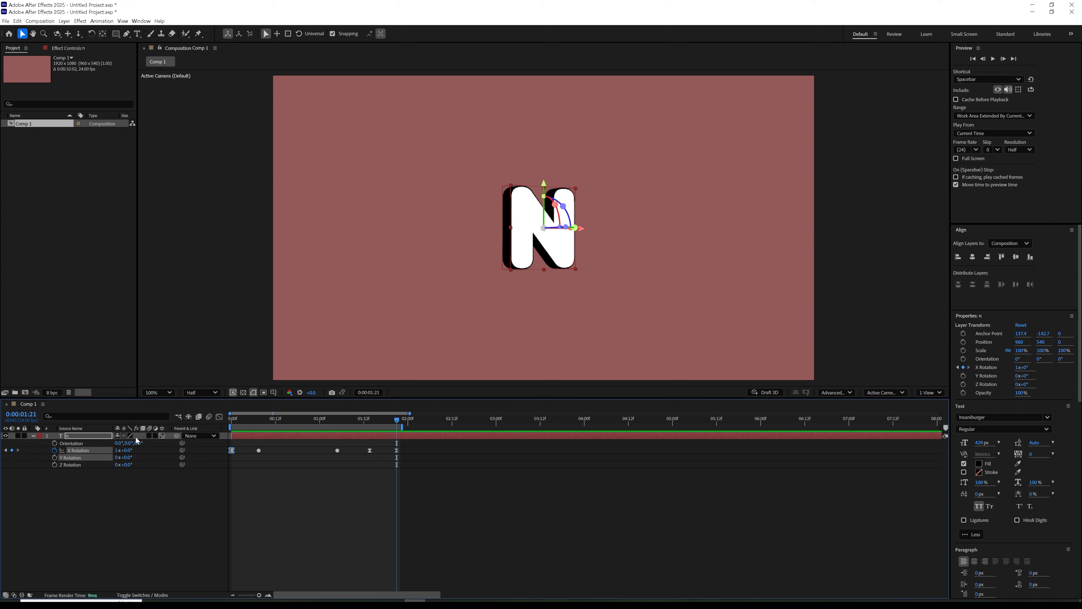
right_click(383, 426)
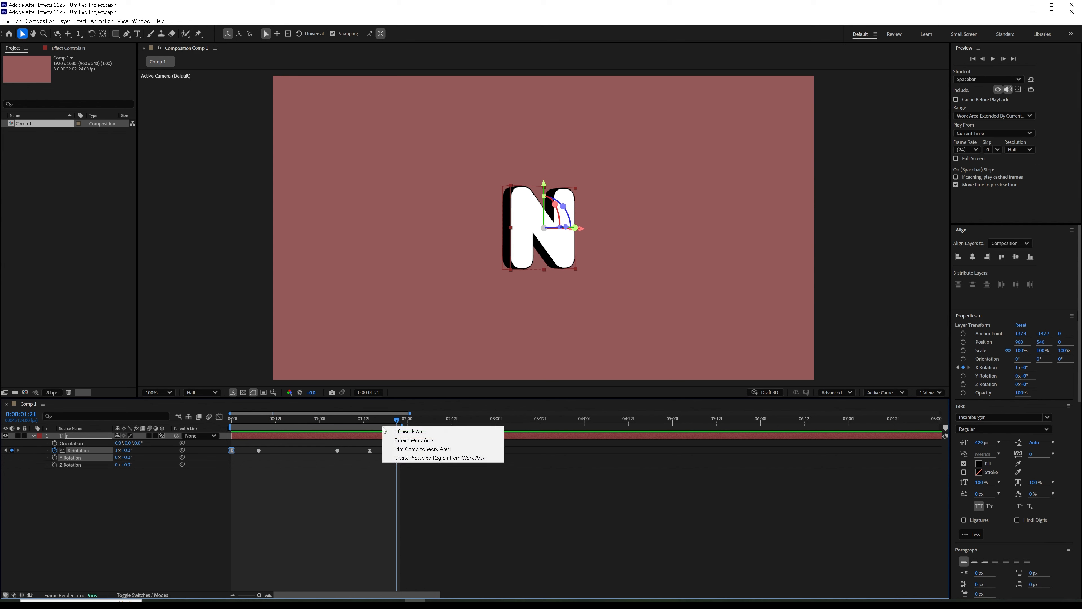
left_click(406, 445)
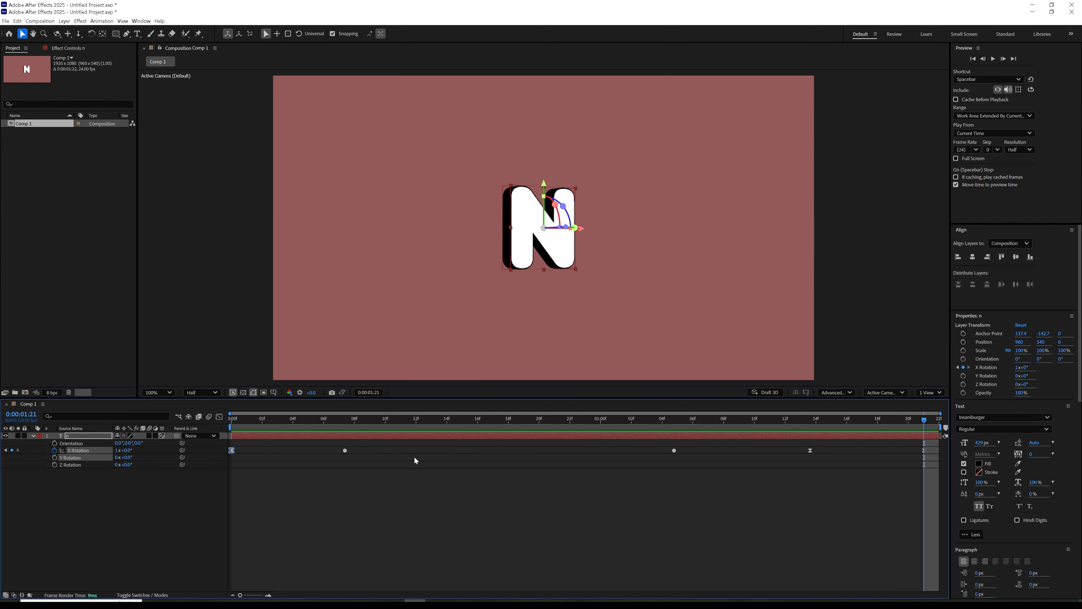
Scrub through the trimmed animation and rename the composition as Text.
left_click_drag(236, 415, 930, 393)
left_click(29, 124)
key("Return")
type("Text")
left_click(31, 155)
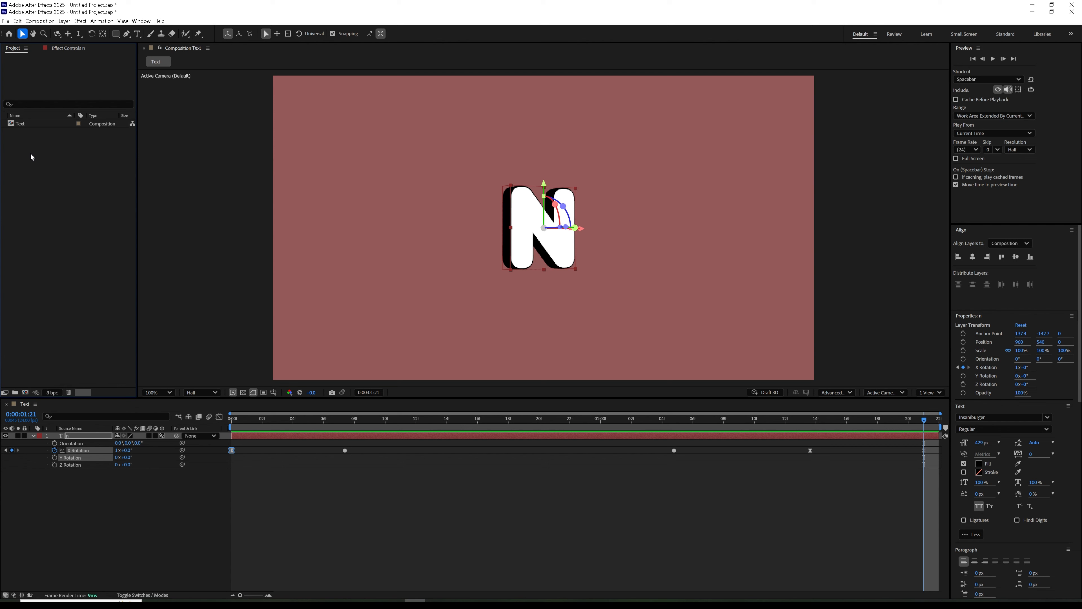
Create a new HD 1920x1080, 24 fps composition named Comp 1 and place the Text composition in it as a layer.
left_click(94, 436)
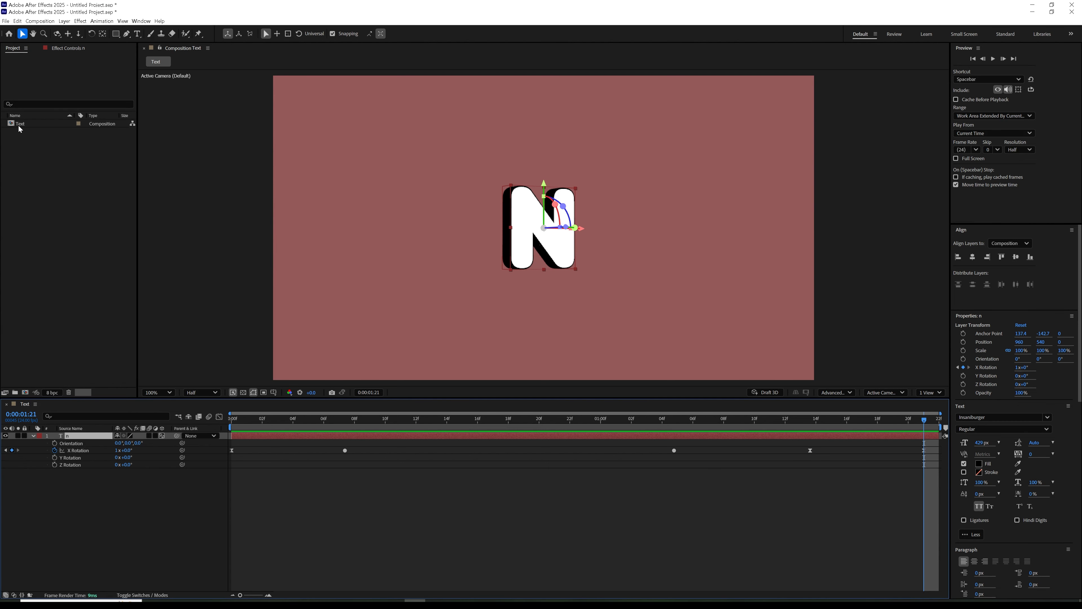
left_click(26, 392)
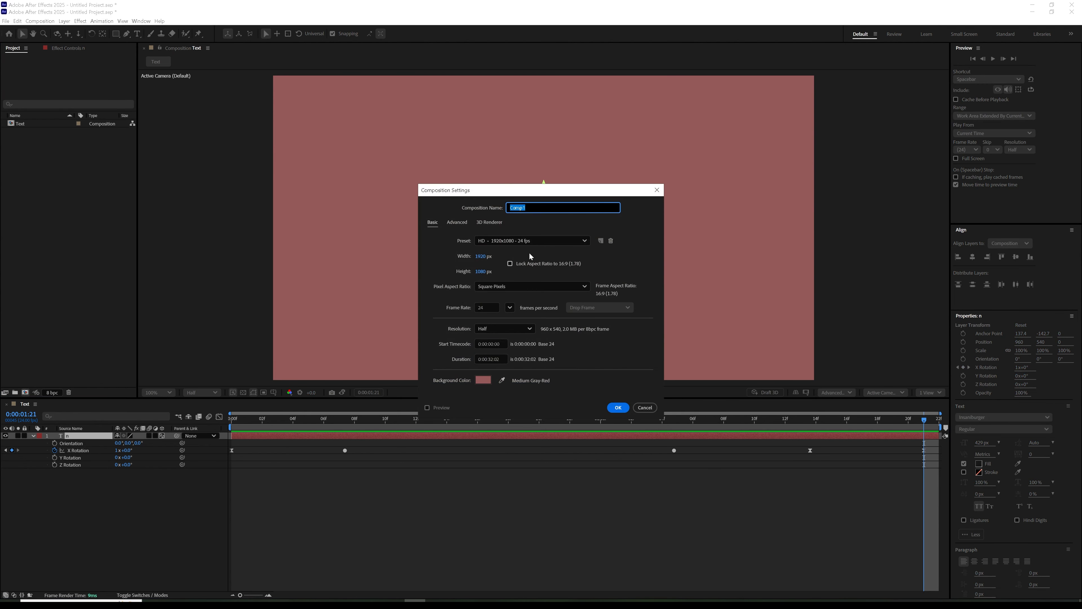
left_click(617, 407)
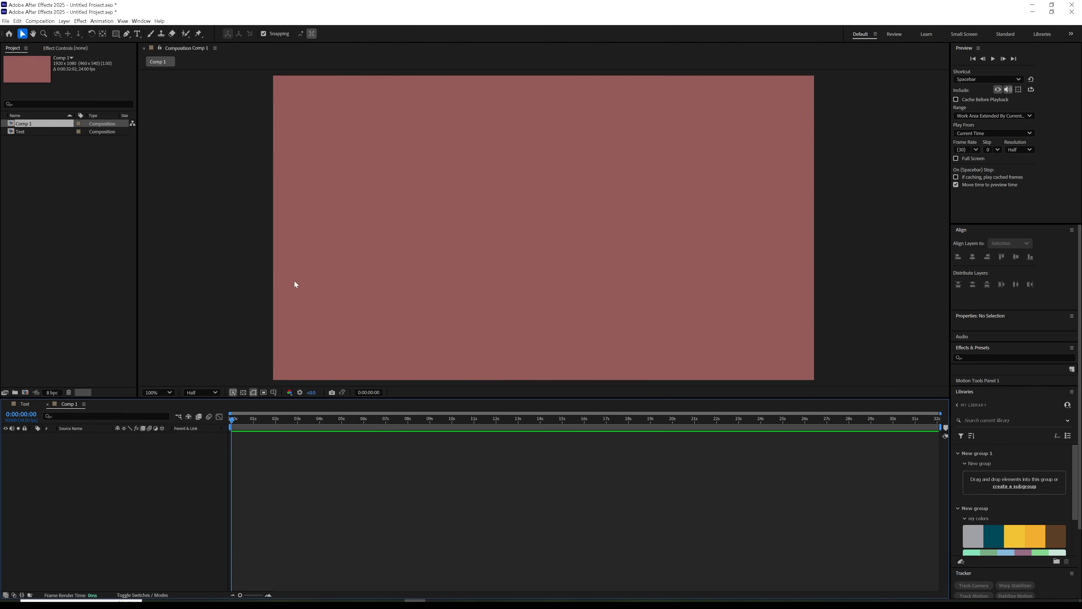
left_click_drag(33, 130, 84, 463)
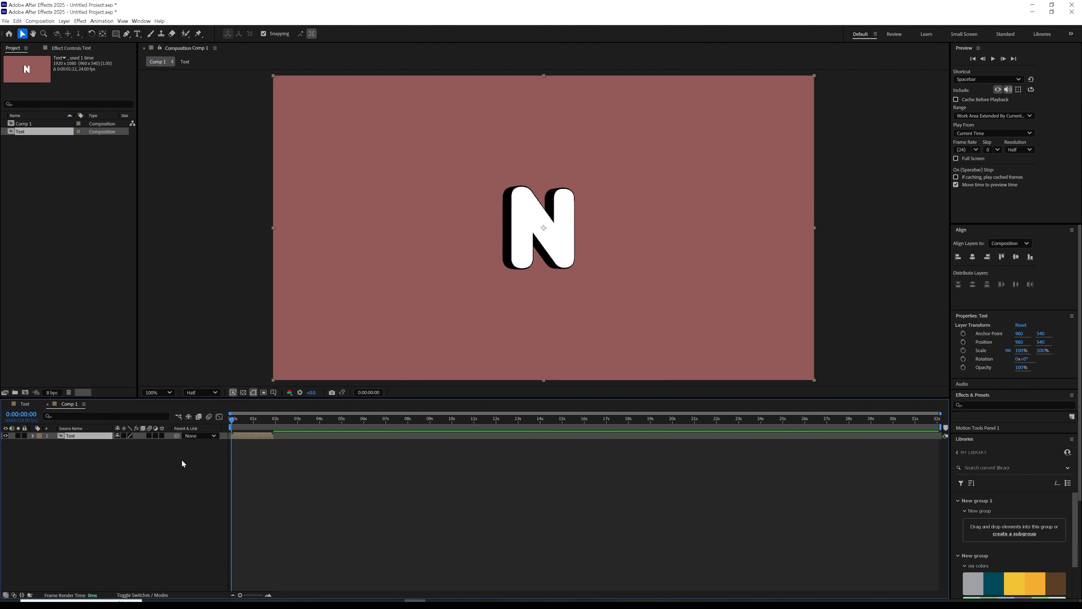
Turn on collapse transformations for the nested Text layer and scrub the timeline to check its 3D look.
left_click(124, 436)
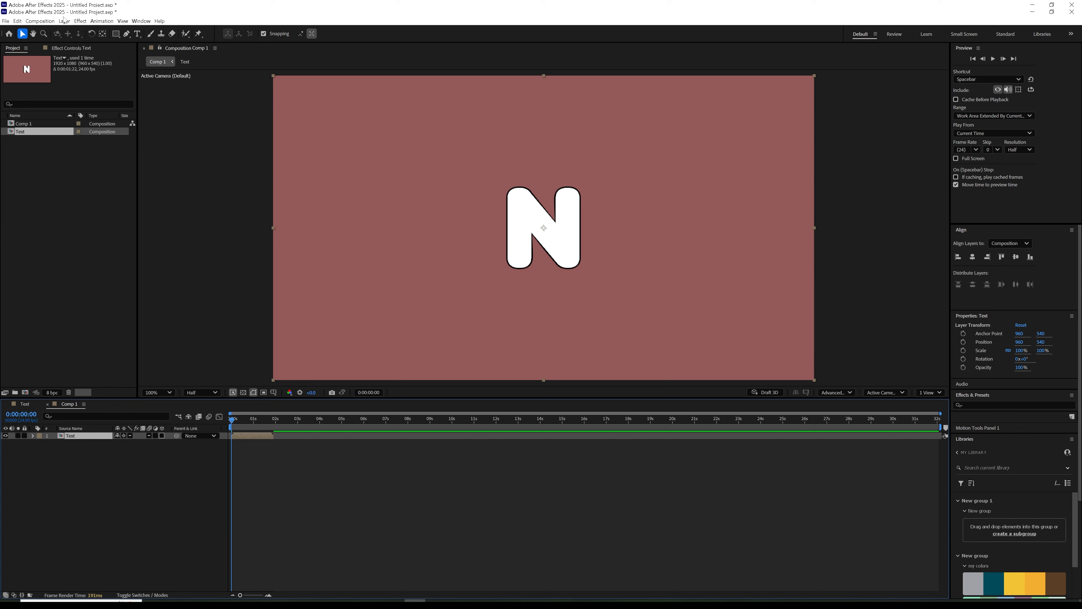
left_click_drag(239, 422, 170, 424)
left_click(124, 435)
left_click_drag(257, 429, 232, 426)
left_click(130, 435)
Enable time remapping on the Text layer, give it the expression loopOut() and extend the layer to the composition's end.
right_click(241, 439)
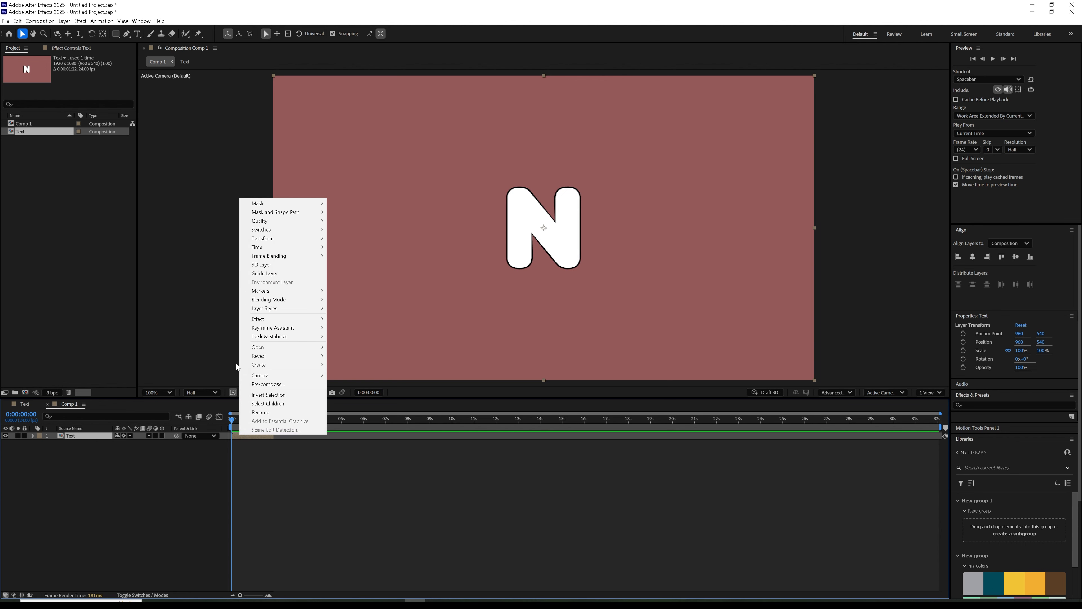
mouse_move(273, 245)
left_click(383, 246)
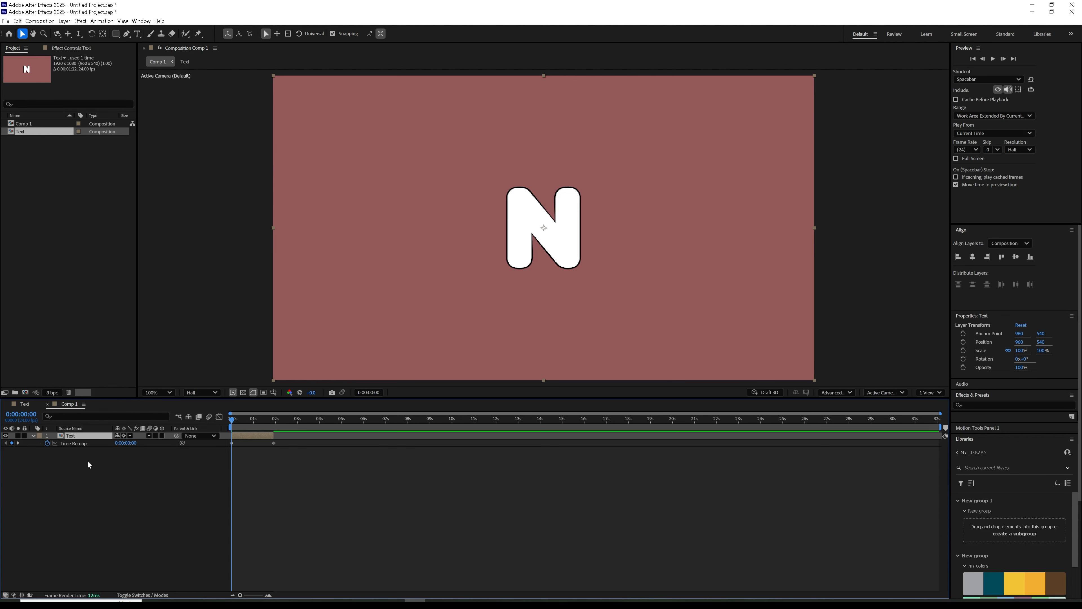
left_click(48, 443, "alt")
type("loo")
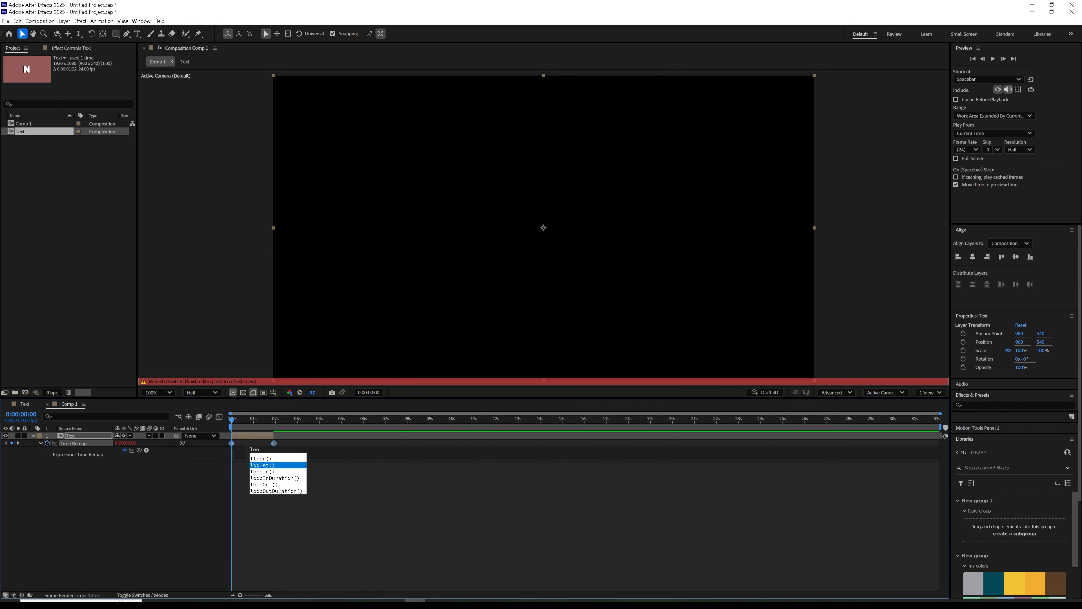
left_click(281, 484)
left_click(268, 488)
left_click_drag(277, 435, 938, 435)
key("space")
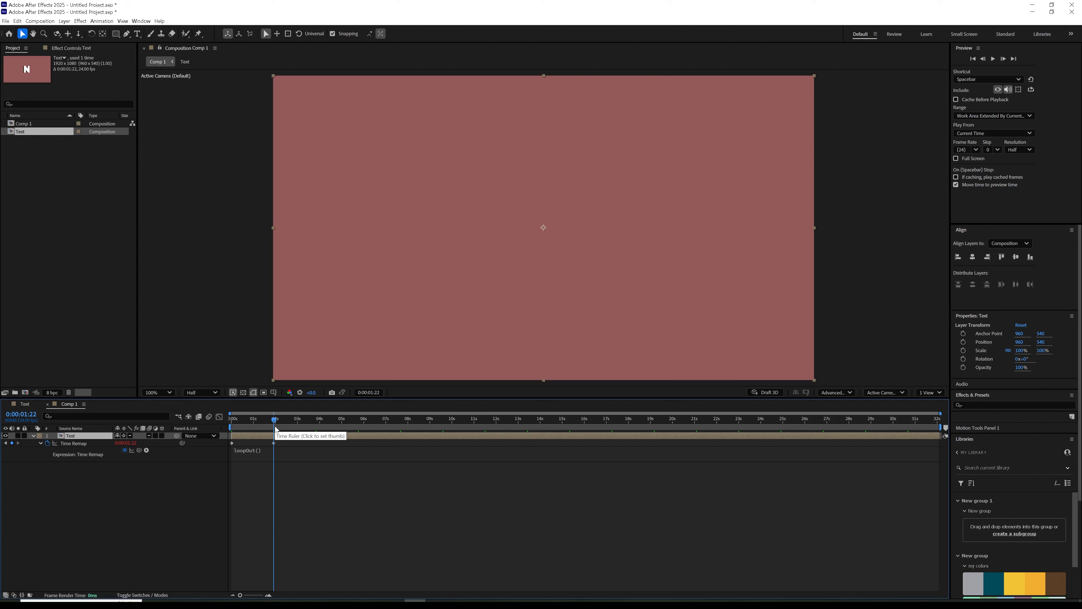
Add a Time Remap keyframe at 0:00:01:21, remove the one at 0:00:01:22 and preview the loop.
key("Page_Up")
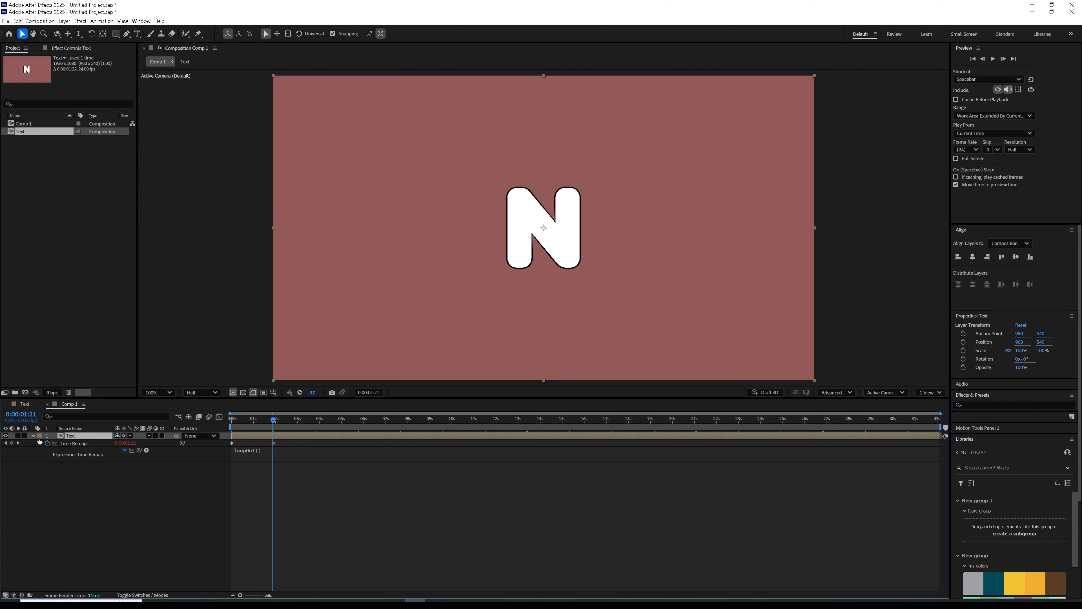
left_click(12, 444)
left_click(268, 595)
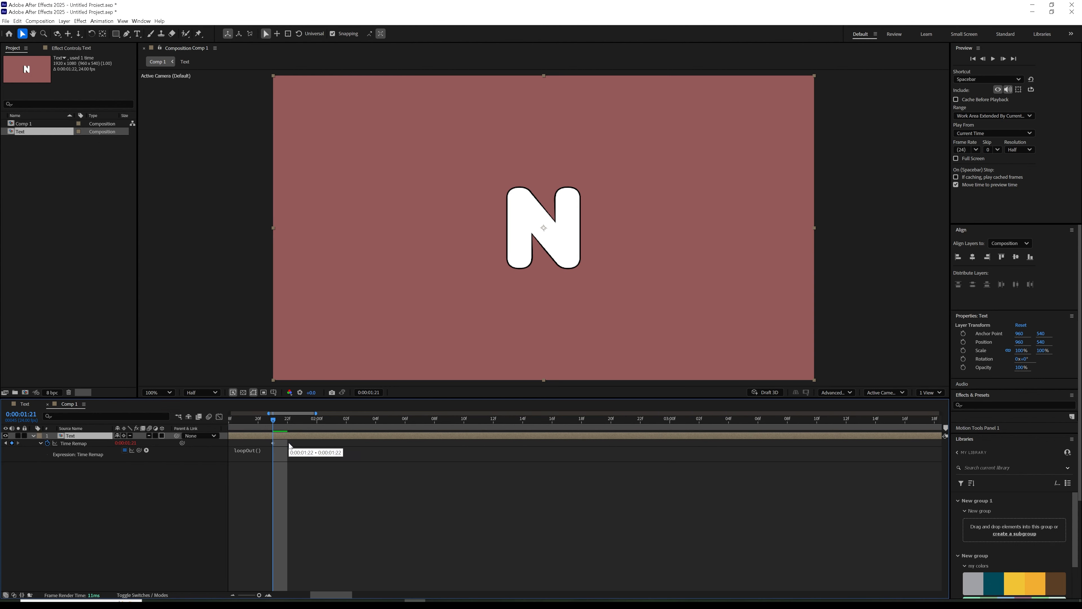
left_click(319, 420)
key("space")
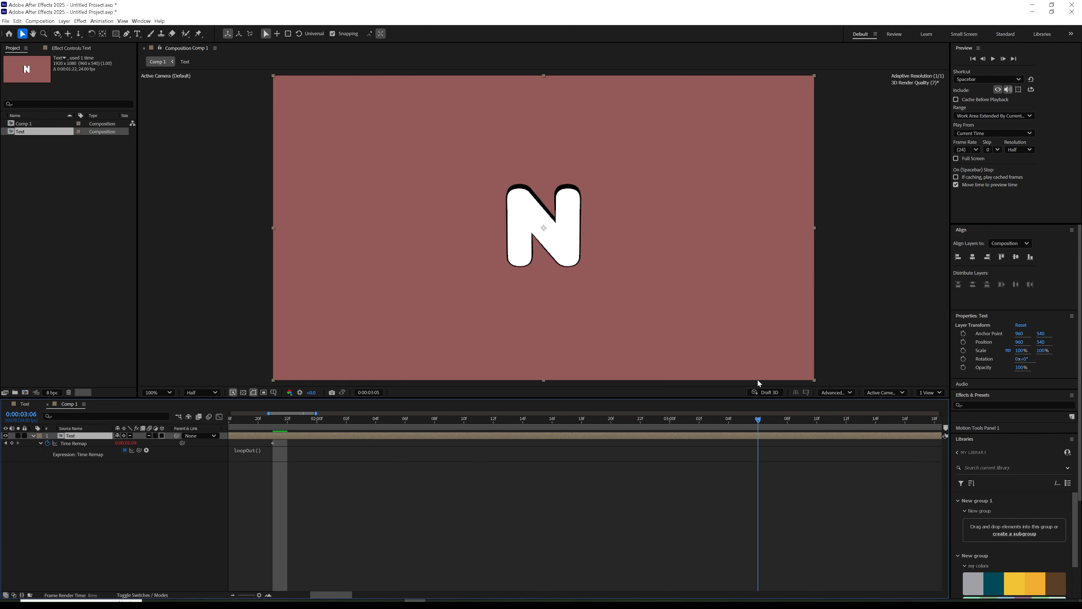
left_click_drag(259, 595, 240, 595)
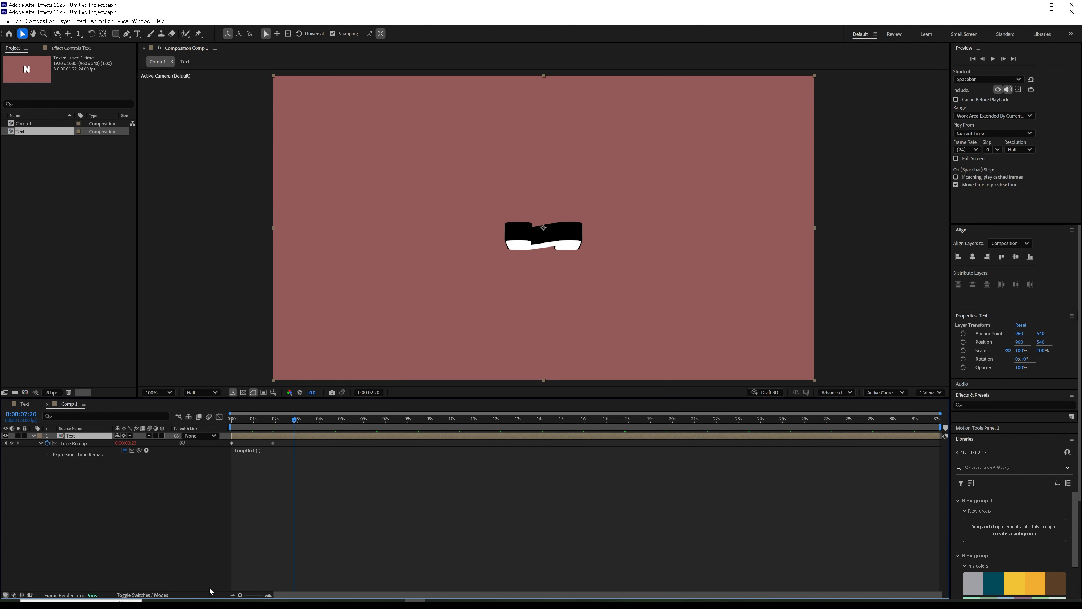
key("space")
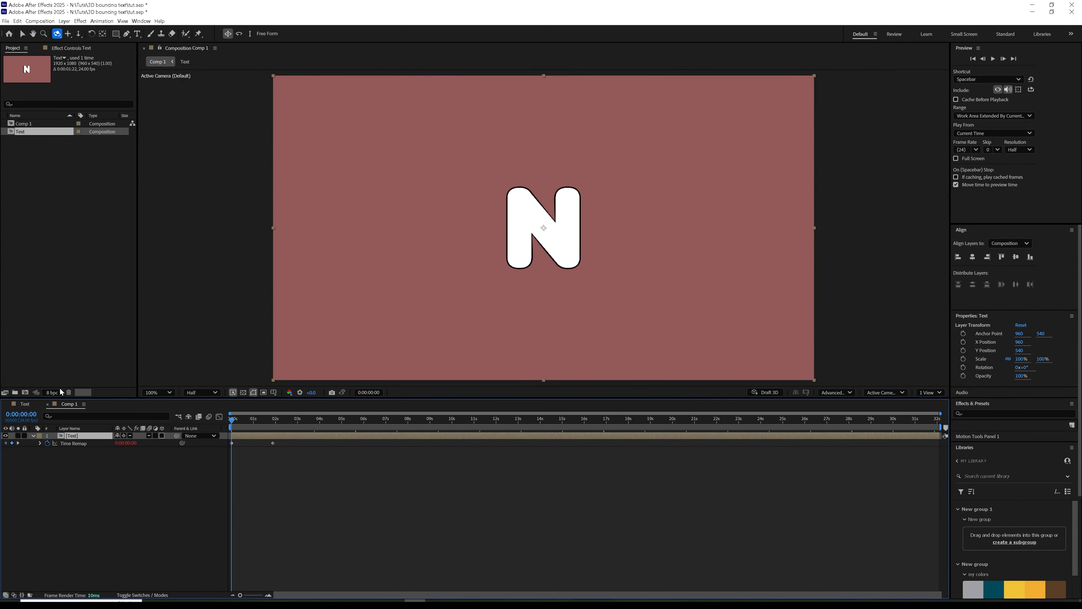
Open the Text composition and separate the letter layer's Position into individual X, Y and Z dimensions.
left_click(30, 404)
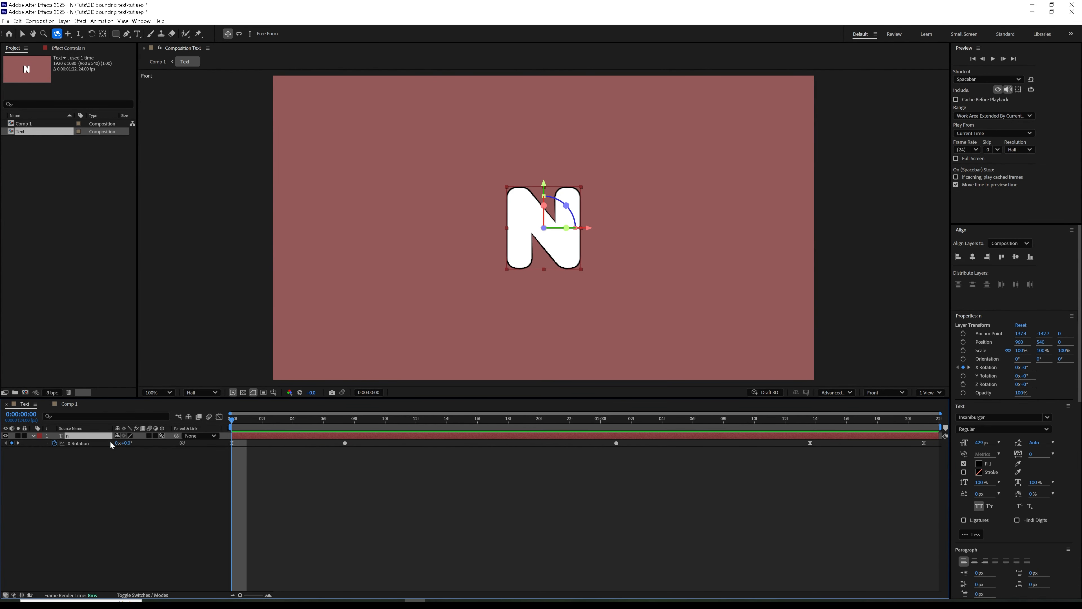
key("shift+p")
right_click(77, 445)
left_click(112, 467)
left_click(89, 503)
Keyframe the letter's Y Position at the first frame, set it to 504 at 0:00:00:08 and reset it at 0:00:01:01.
left_click(55, 450)
left_click_drag(250, 420, 354, 427)
left_click_drag(120, 450, 111, 451)
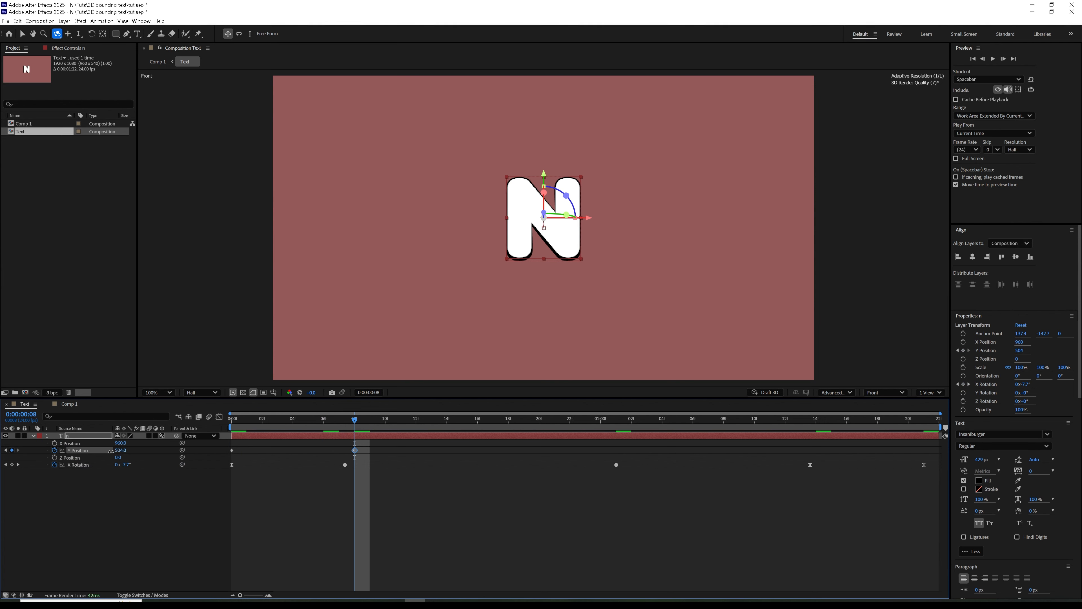
left_click_drag(362, 428, 616, 427)
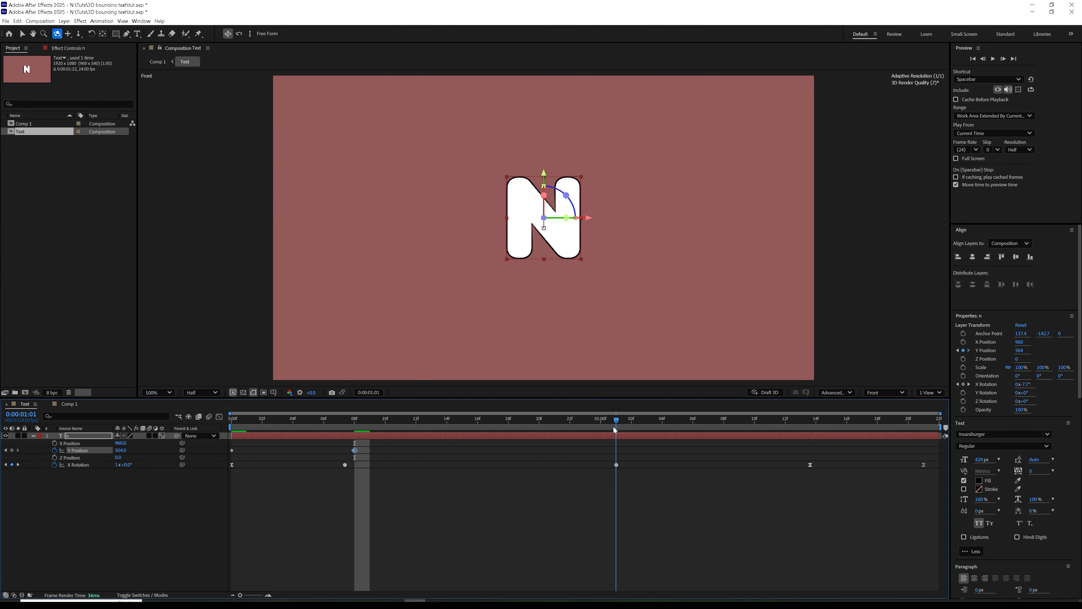
right_click(75, 454)
left_click(166, 519)
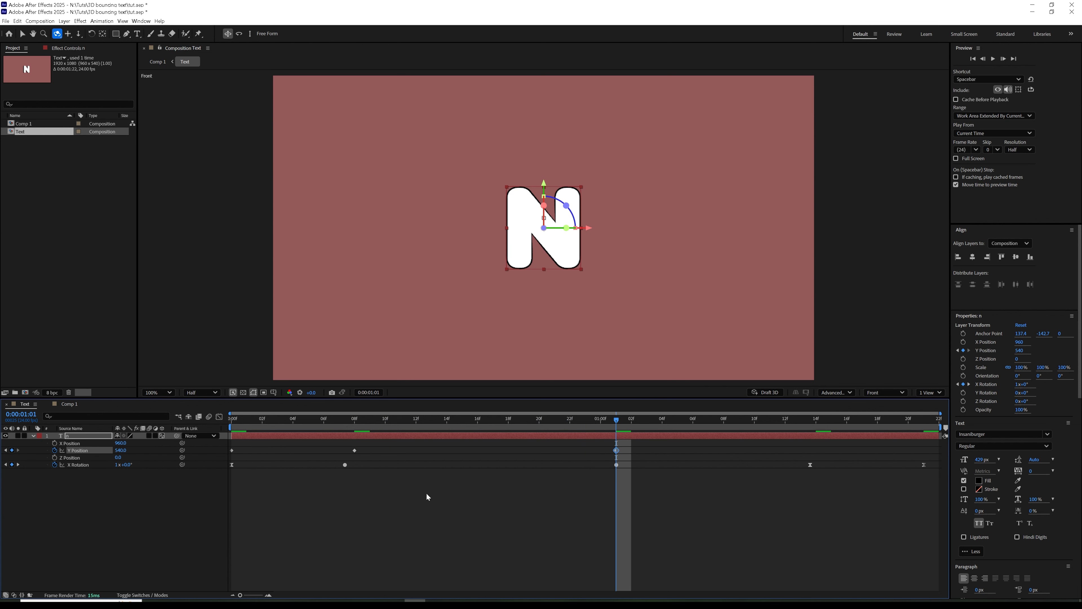
Set the letter's Y Position to 575 at 0:00:01:13, reset it to 540 at 0:00:01:21 and preview the motion.
left_click_drag(630, 421, 800, 422)
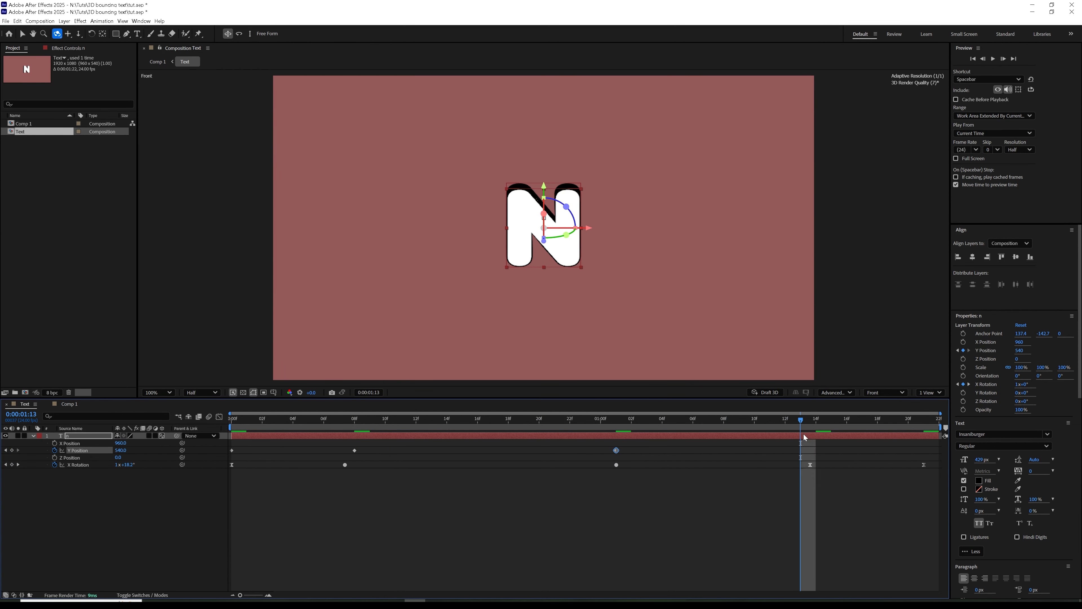
left_click_drag(122, 452, 132, 448)
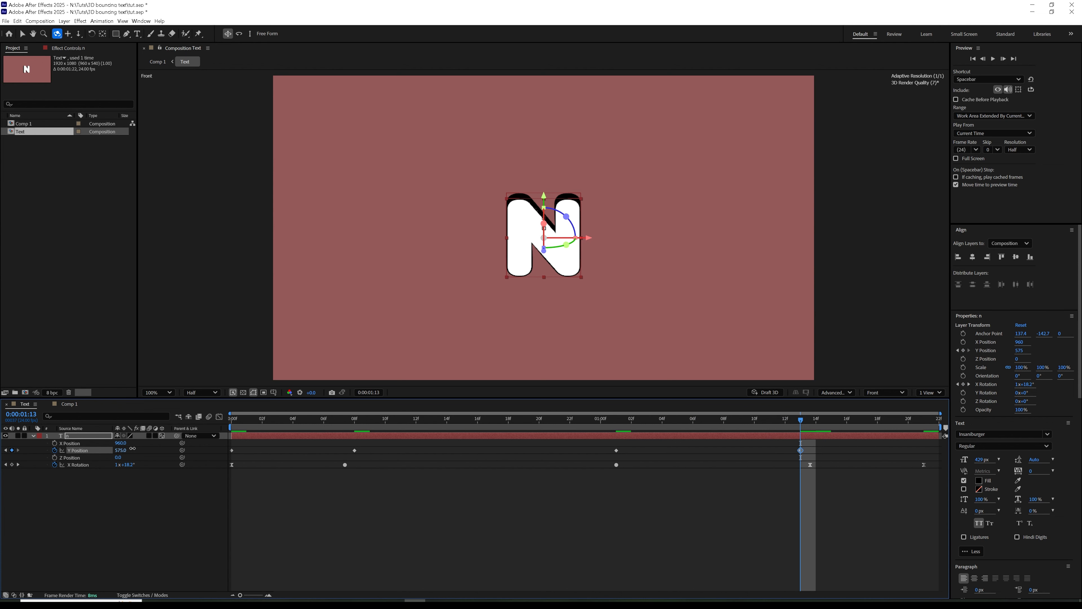
left_click_drag(804, 425, 924, 422)
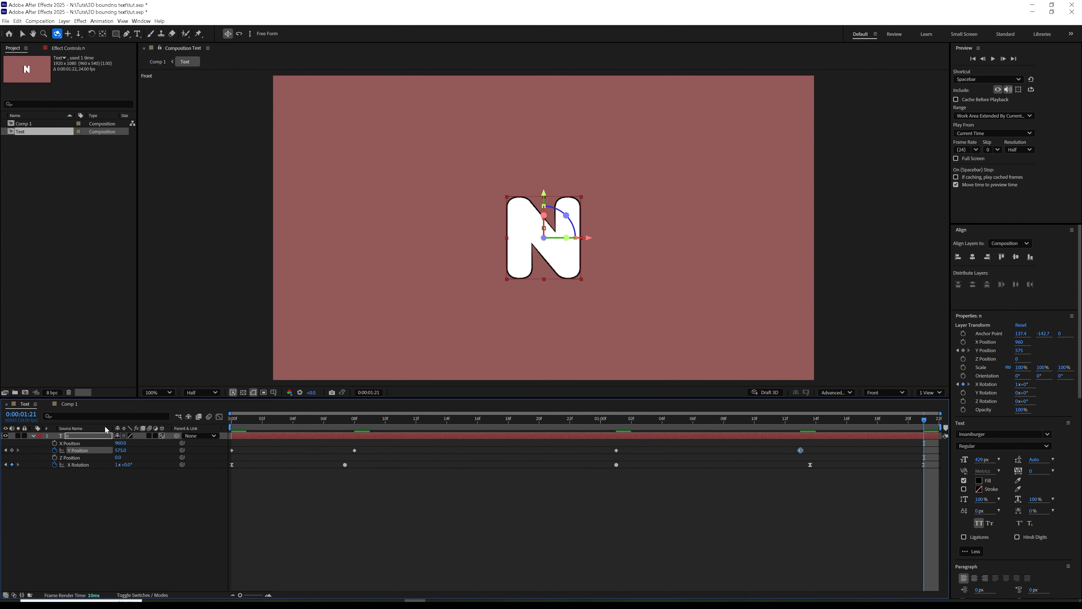
right_click(82, 451)
left_click(98, 521)
key("space")
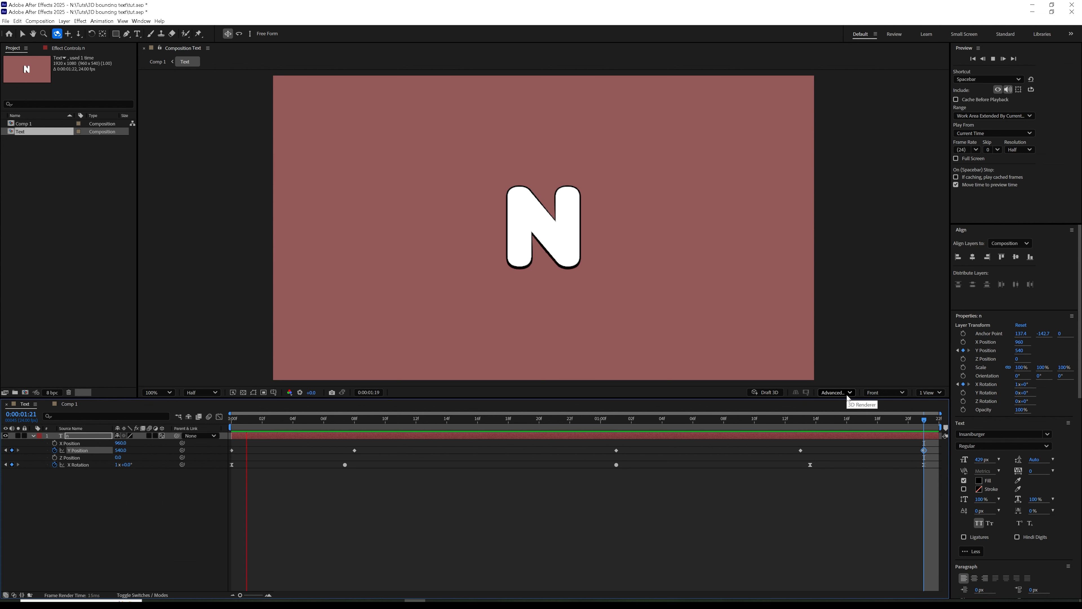
Smooth the Y Position speed curve in the graph editor by adjusting the 0:00:01:01 and 0:00:01:13 keyframe handles, and preview it.
left_click_drag(933, 444, 230, 455)
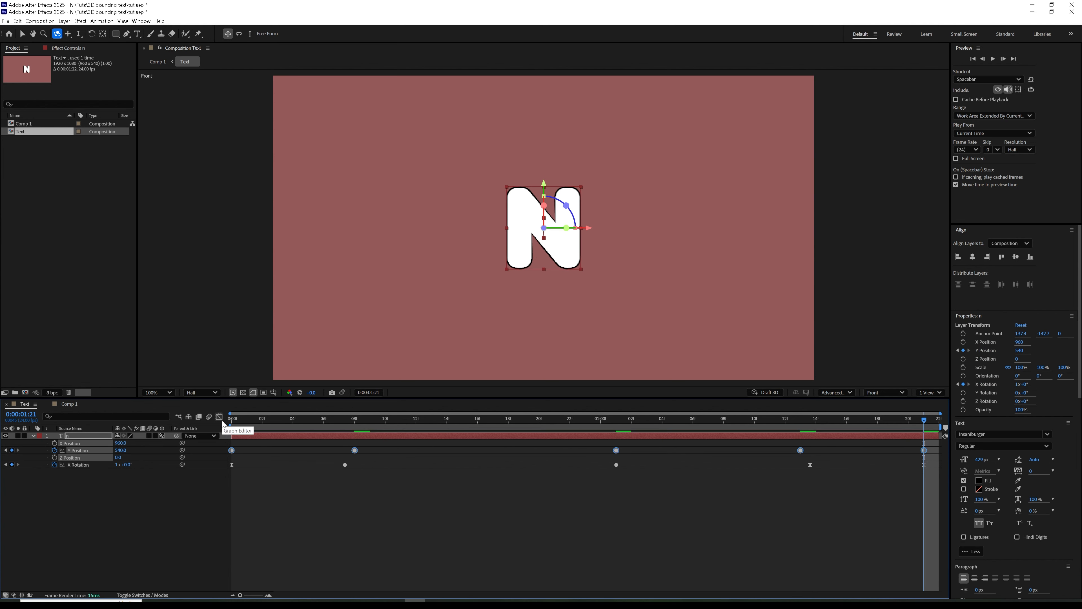
left_click(219, 416)
left_click_drag(616, 456, 679, 453)
left_click_drag(801, 493, 820, 493)
key("space")
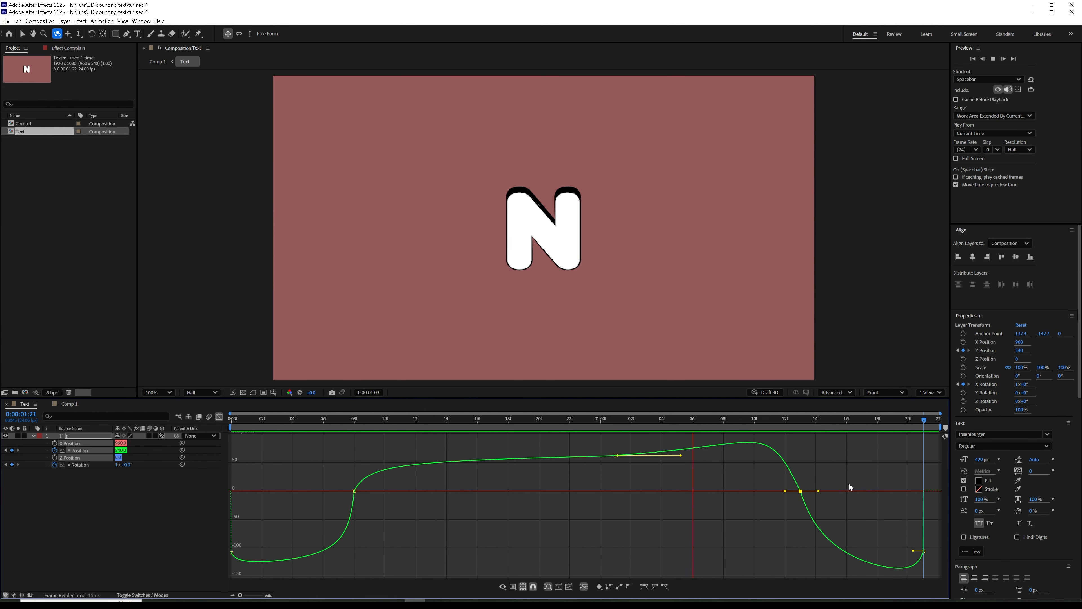
key("space")
left_click(219, 417)
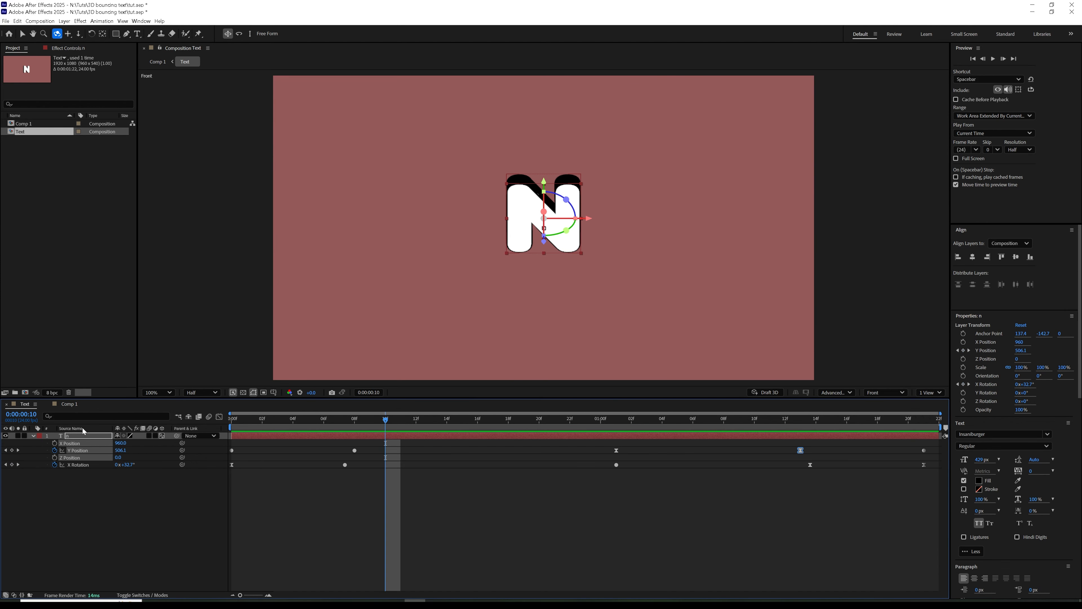
Collapse the letter layer's properties, preview the bounce, and return to Comp 1 with the Text layer's properties hidden.
left_click(34, 435)
key("space")
key("space")
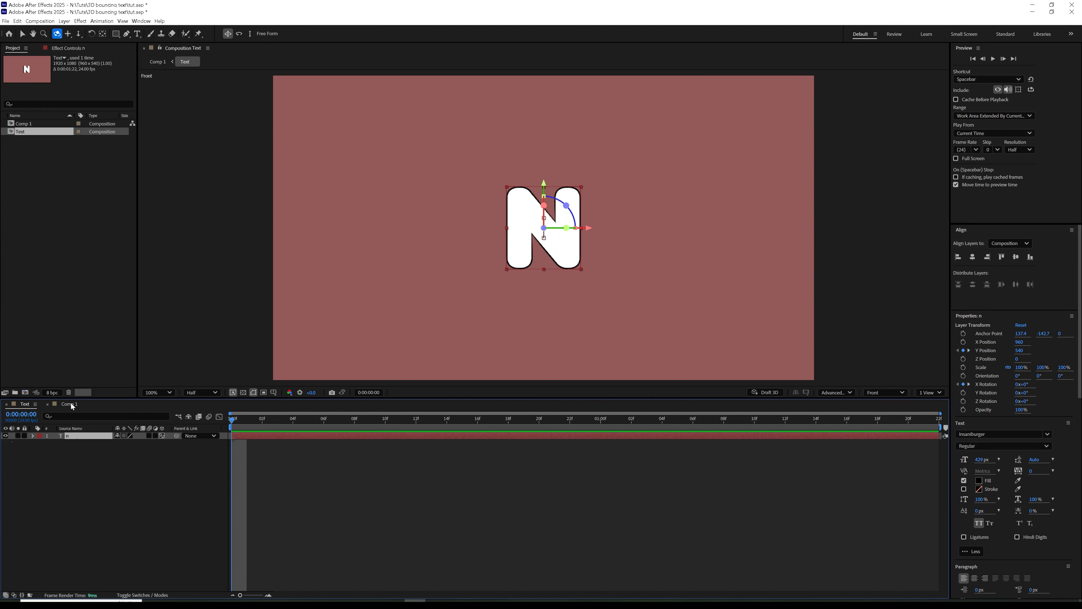
left_click(69, 403)
left_click_drag(234, 427, 205, 443)
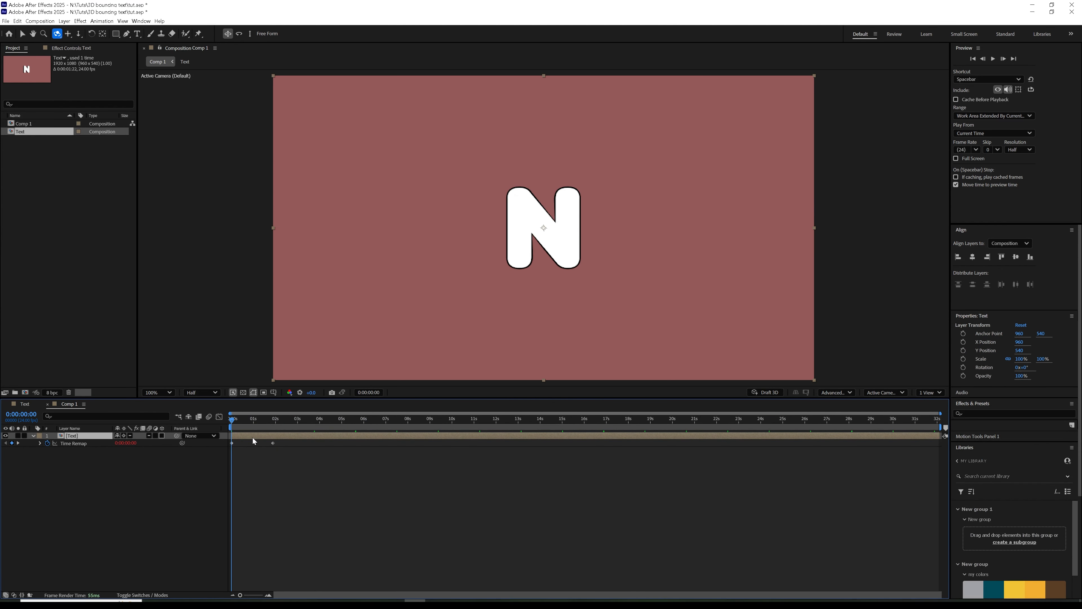
key("v")
key("u")
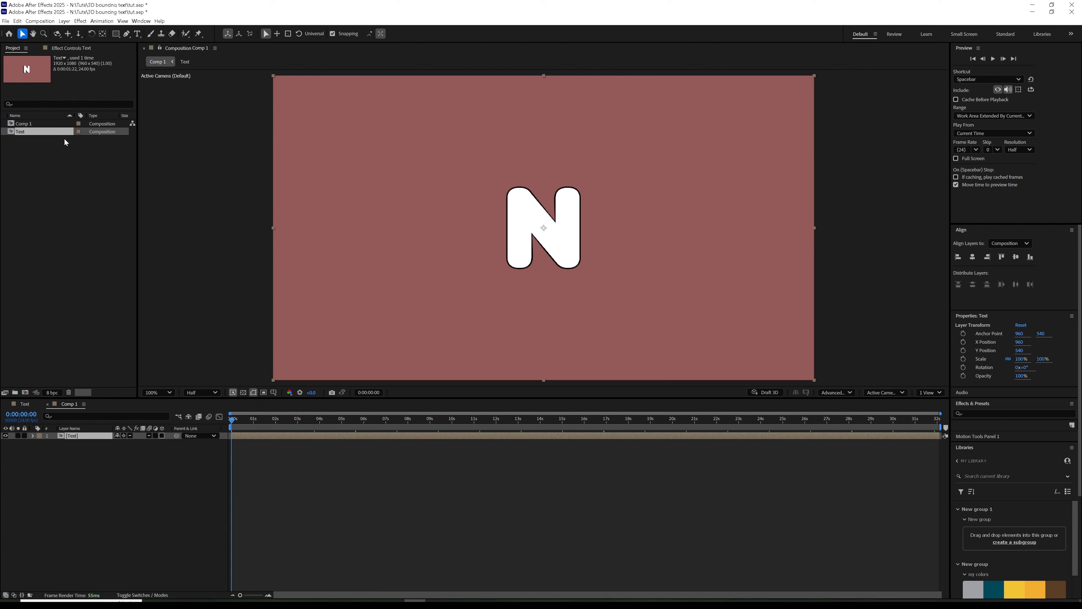
Open the nested Text composition from Comp 1 and display Essential Graphics.
left_click(102, 21)
key("Escape")
double_click(79, 435)
left_click(102, 21)
mouse_move(136, 25)
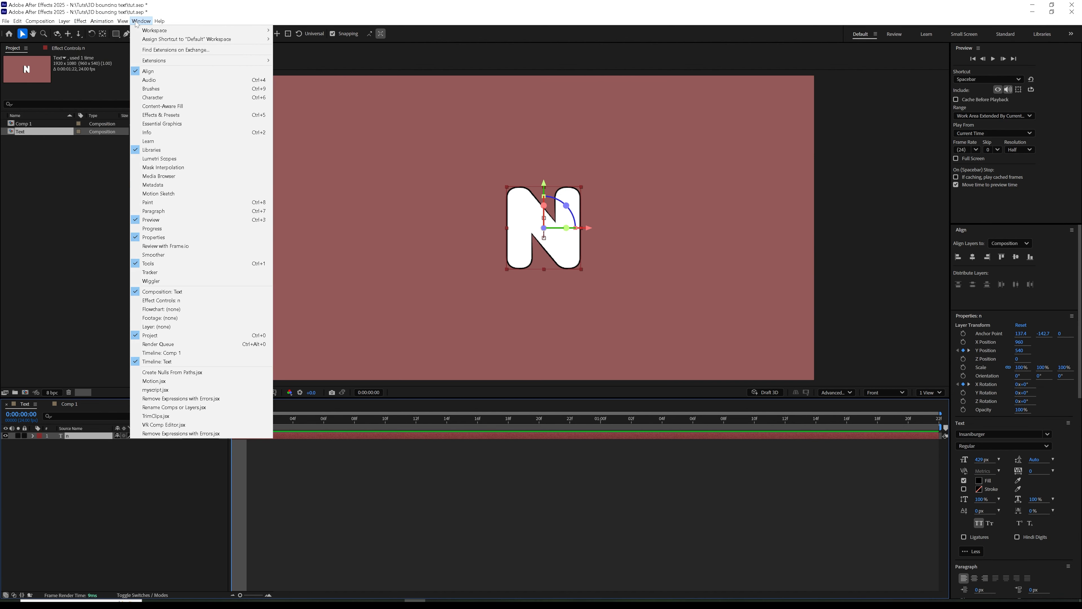
left_click(162, 123)
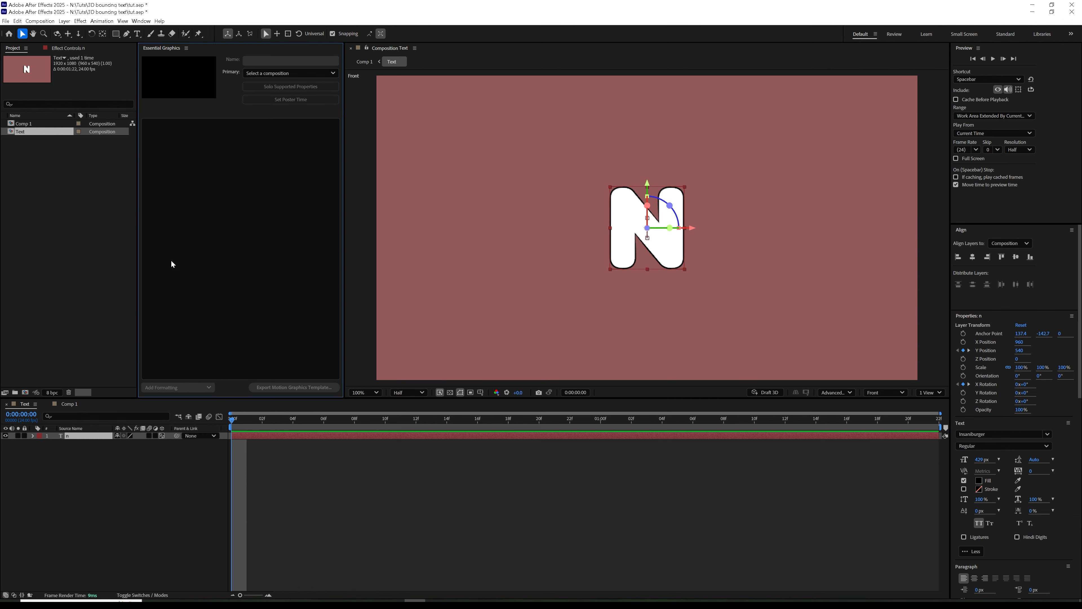
Reveal the letter layer's Source Text and add it to Essential Graphics as an editable property of the Text composition.
left_click(33, 435)
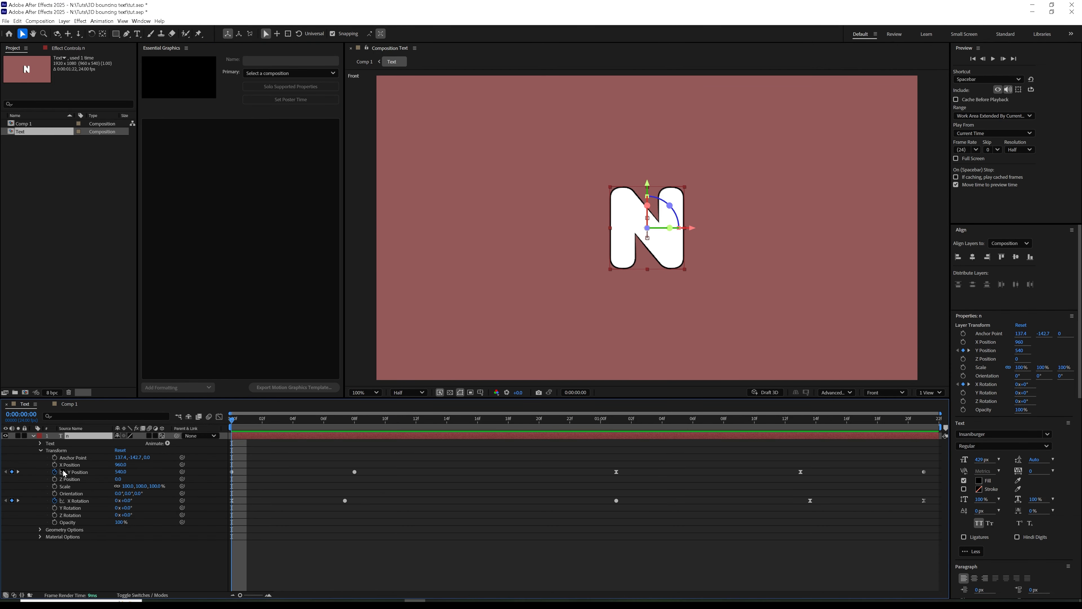
left_click(40, 444)
left_click_drag(71, 450, 209, 265)
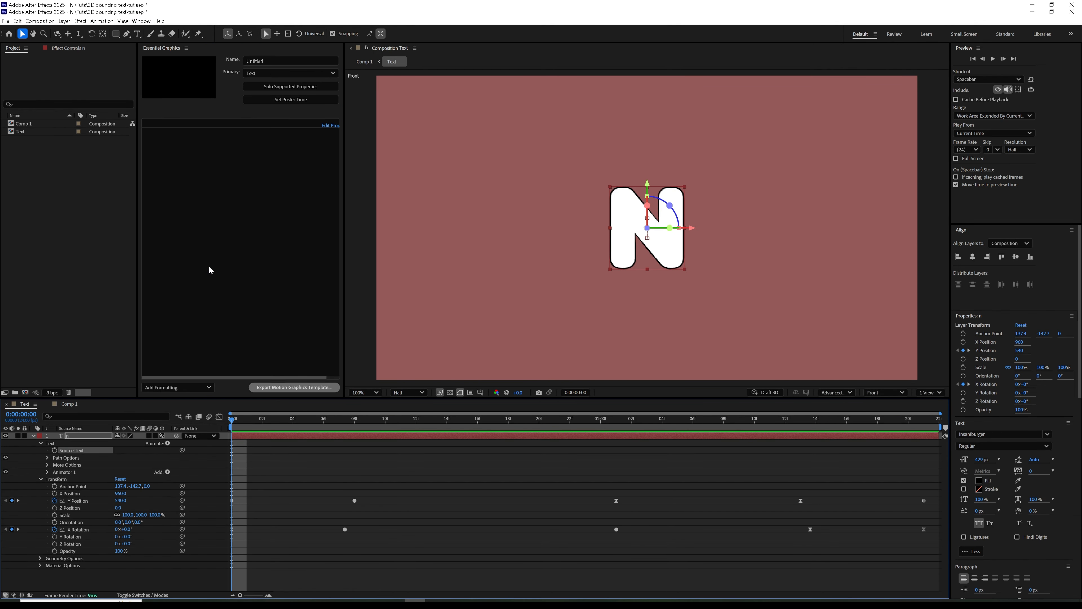
left_click(79, 436)
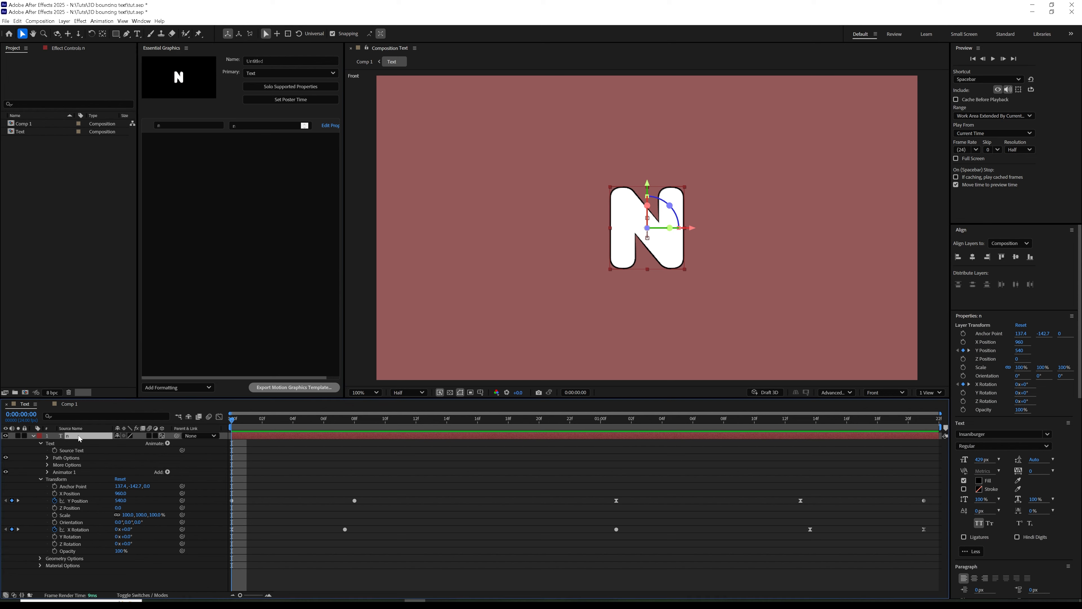
Collapse the letter layer's properties, return to Comp 1 and close Essential Graphics.
left_click(41, 444)
left_click(41, 450)
left_click(34, 435)
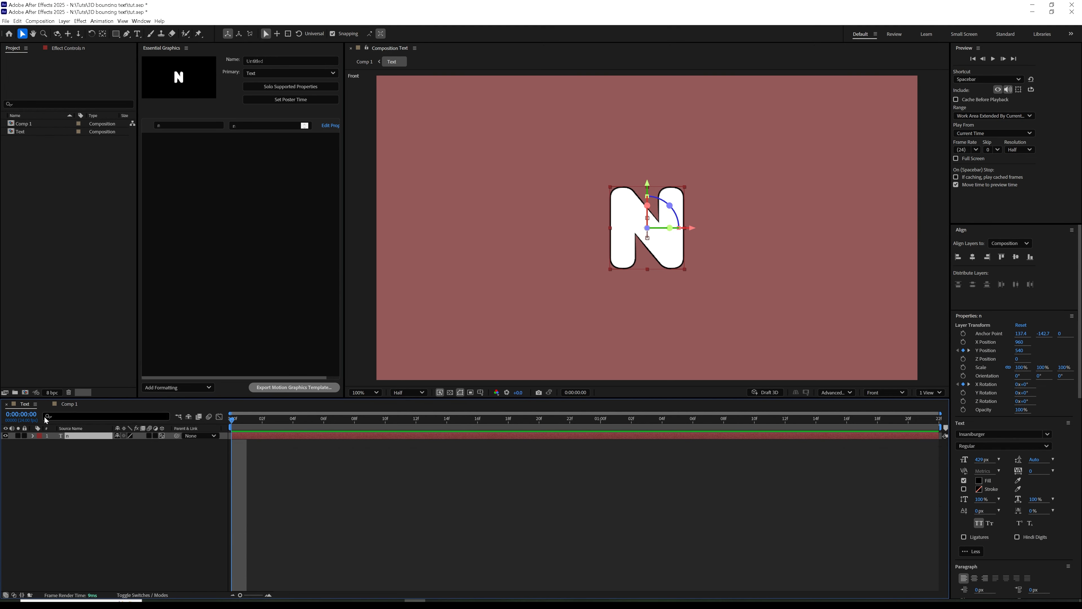
left_click(66, 404)
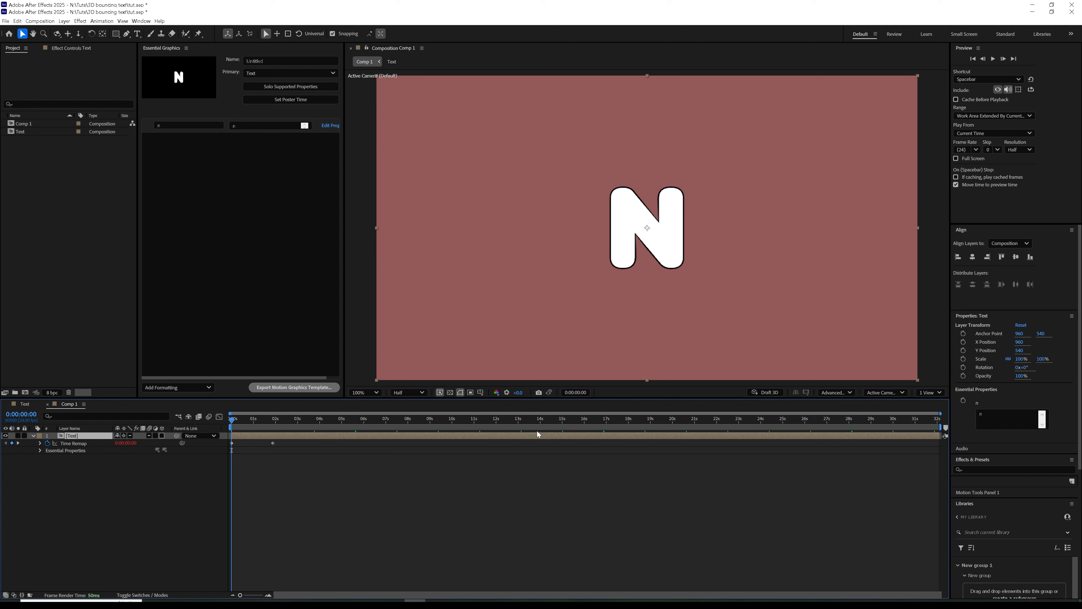
left_click(186, 48)
left_click(202, 50)
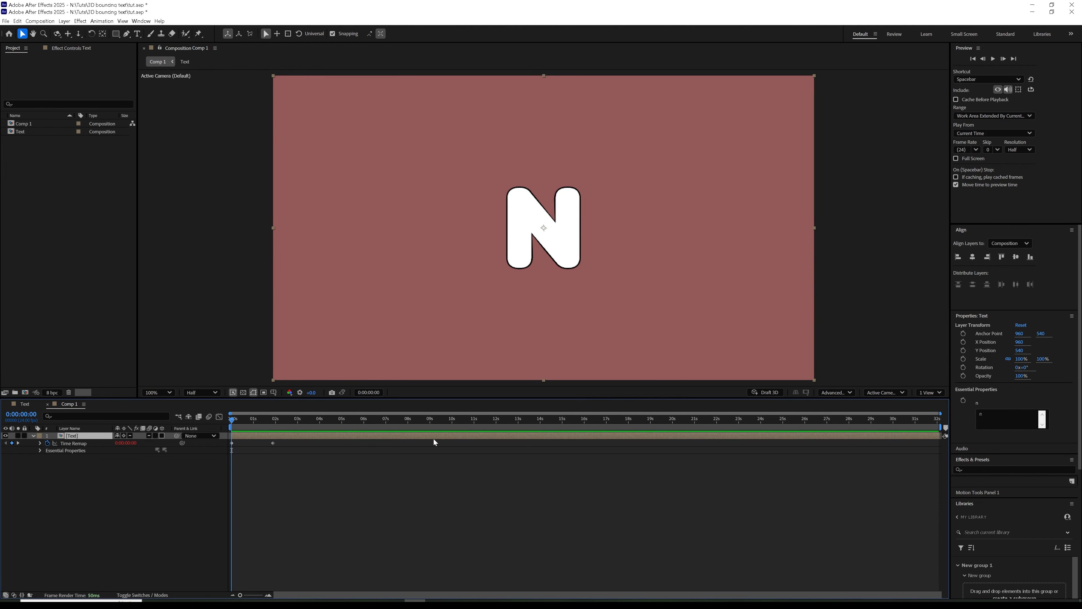
Change the Text layer's letter to S through its essential property in Comp 1.
left_click(1005, 415)
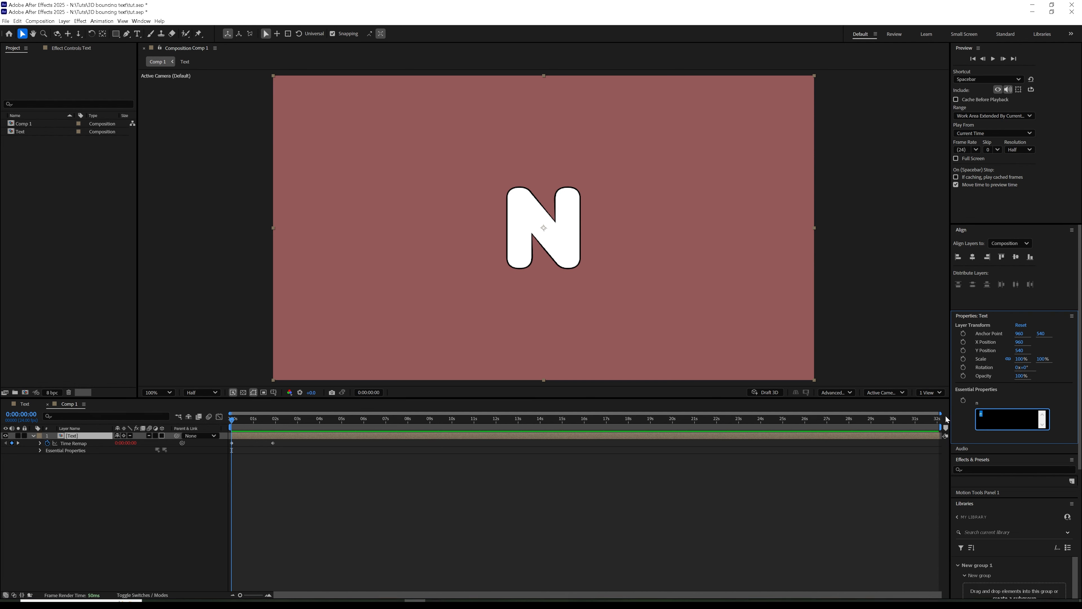
left_click(871, 480)
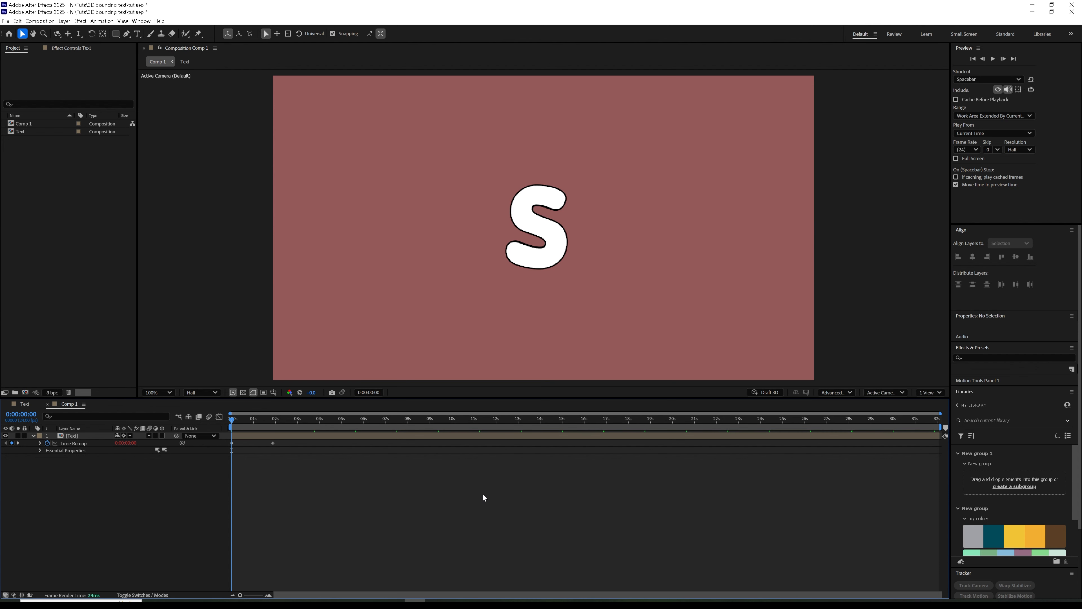
Duplicate the S layer beside the original and move both letters left, with the copy at X Position about 958.
left_click(352, 439)
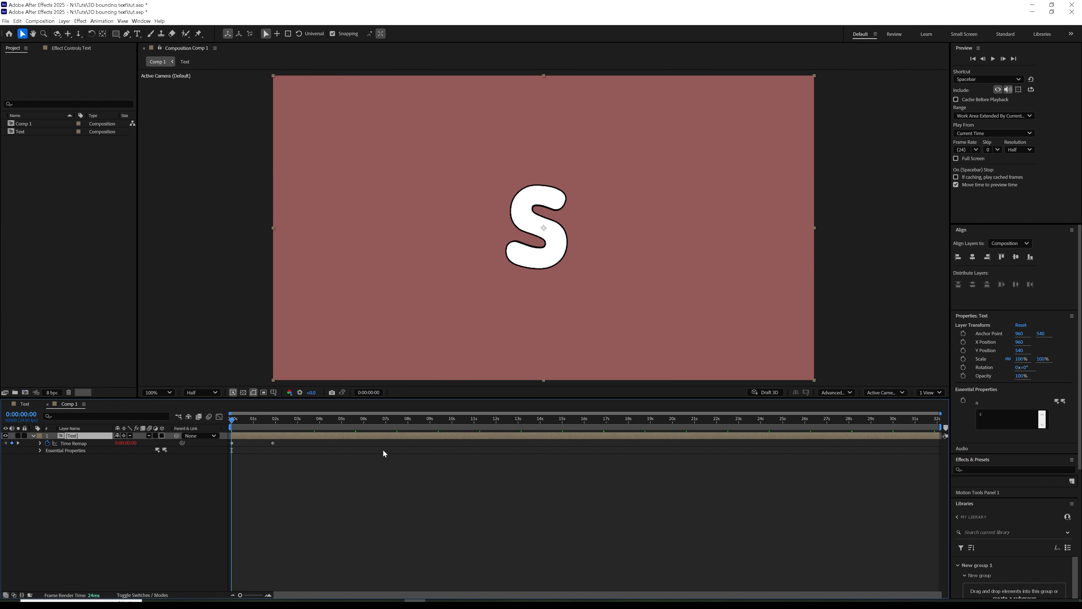
key("ctrl+d")
left_click_drag(569, 242, 632, 242)
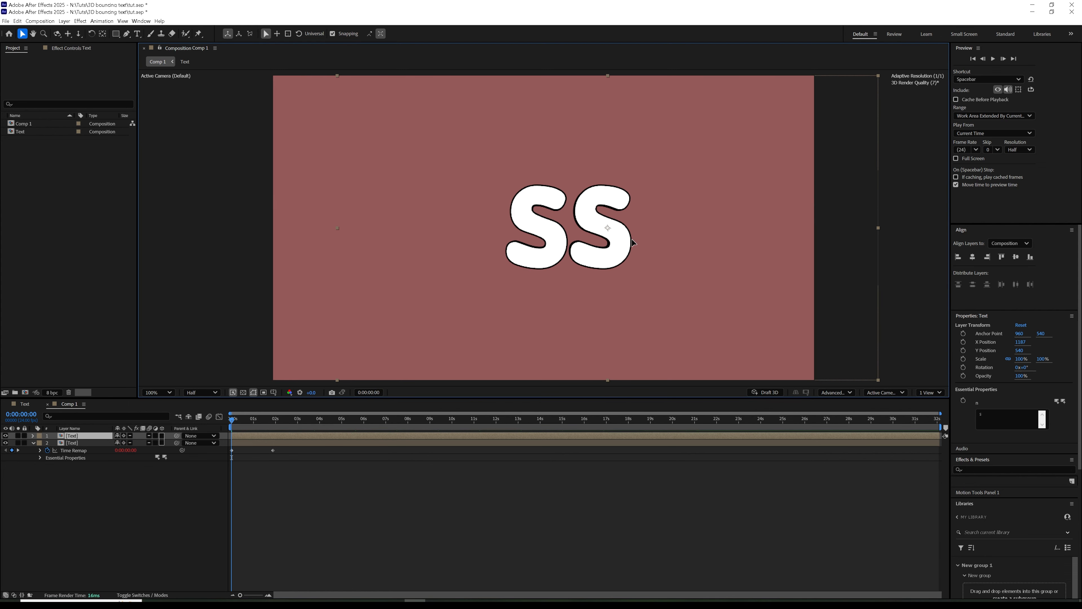
left_click(92, 443, "shift")
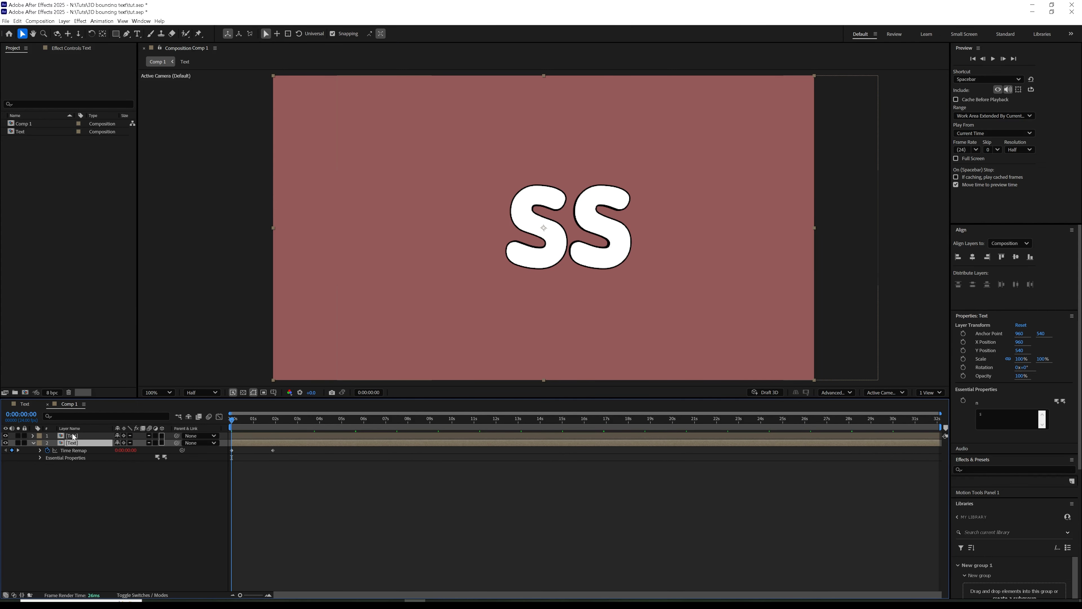
left_click_drag(610, 241, 547, 241)
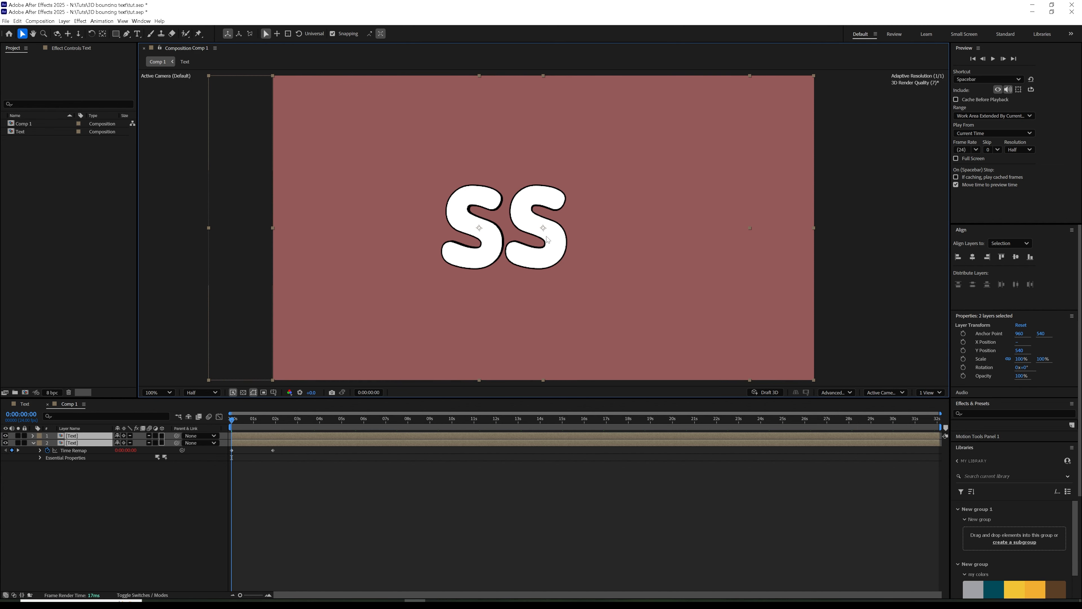
Change the duplicated S layer's essential text to "a".
left_click(175, 489)
left_click(95, 441)
left_click(93, 437)
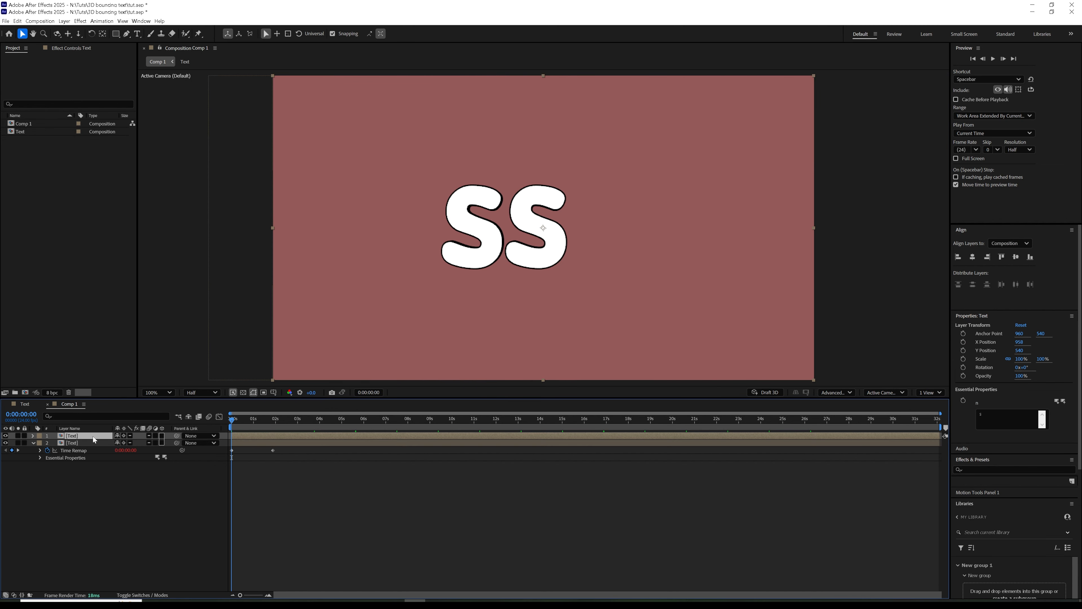
left_click(993, 417)
type("a")
left_click(803, 468)
Duplicate the A layer, change the copy's text to "l" and place it beside the A at X Position about 1241.
left_click(80, 437)
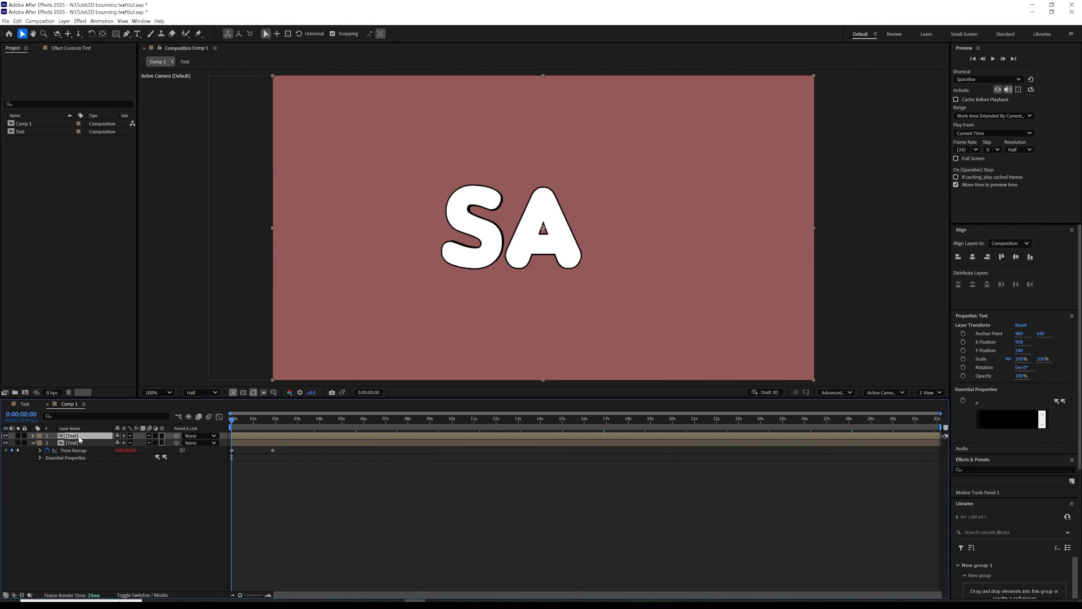
key("ctrl+d")
left_click_drag(560, 261, 623, 260)
left_click(1009, 420)
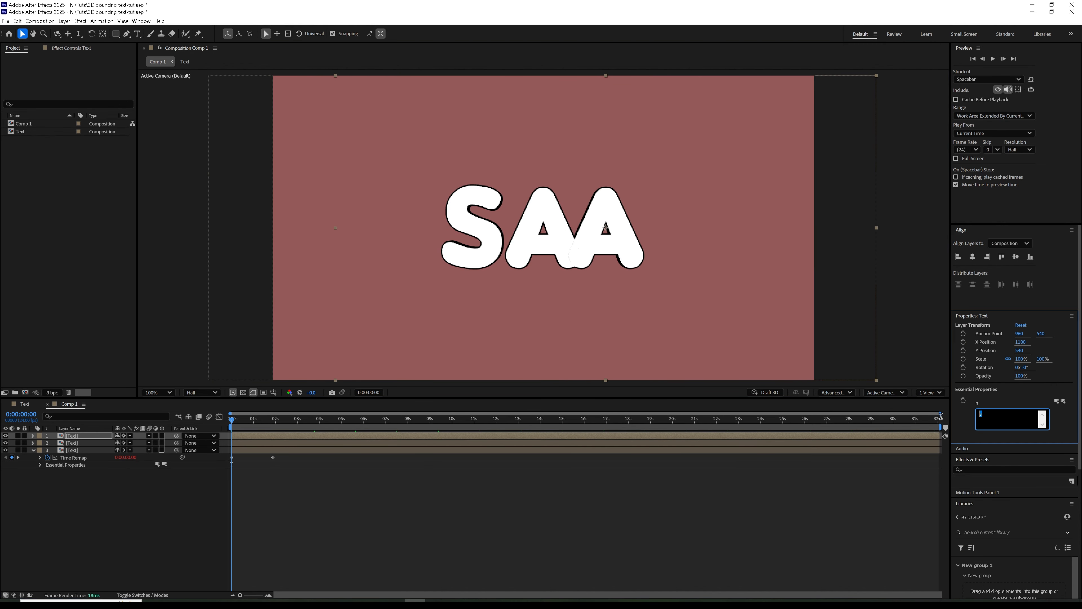
type("l")
left_click(484, 530)
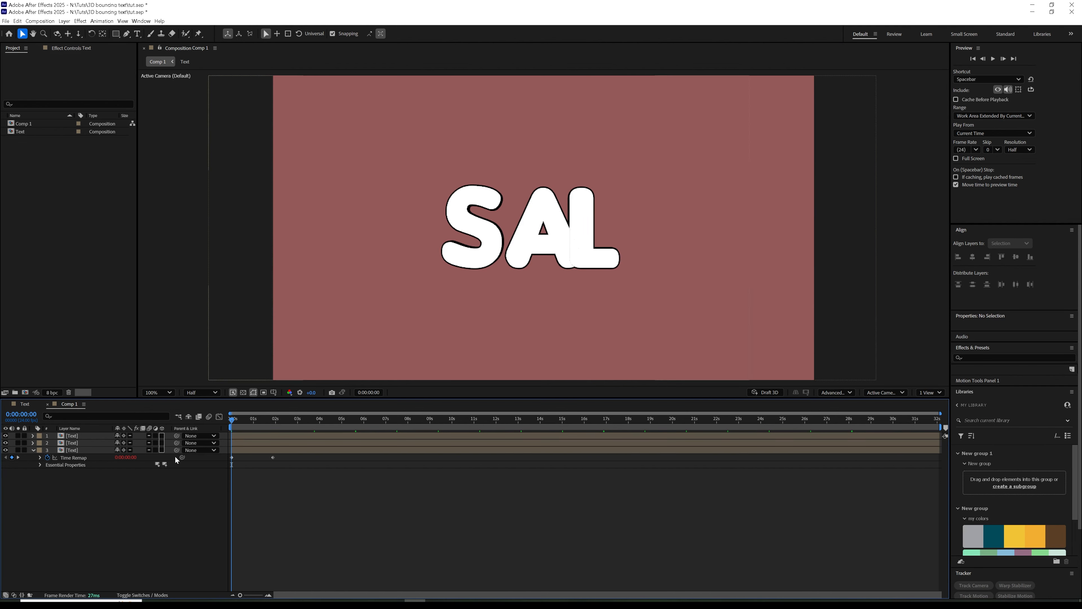
left_click(89, 435)
left_click_drag(600, 253, 619, 257)
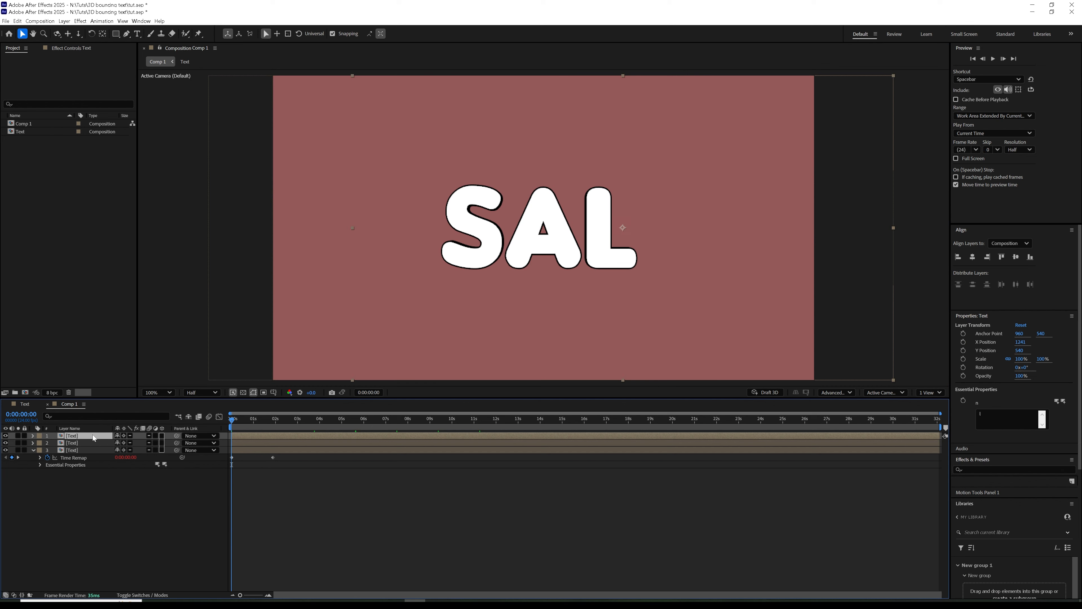
Duplicate the L layer, place the copy beside it at X Position about 1443 and change its text to "e".
key("ctrl+d")
left_click_drag(662, 245, 708, 254)
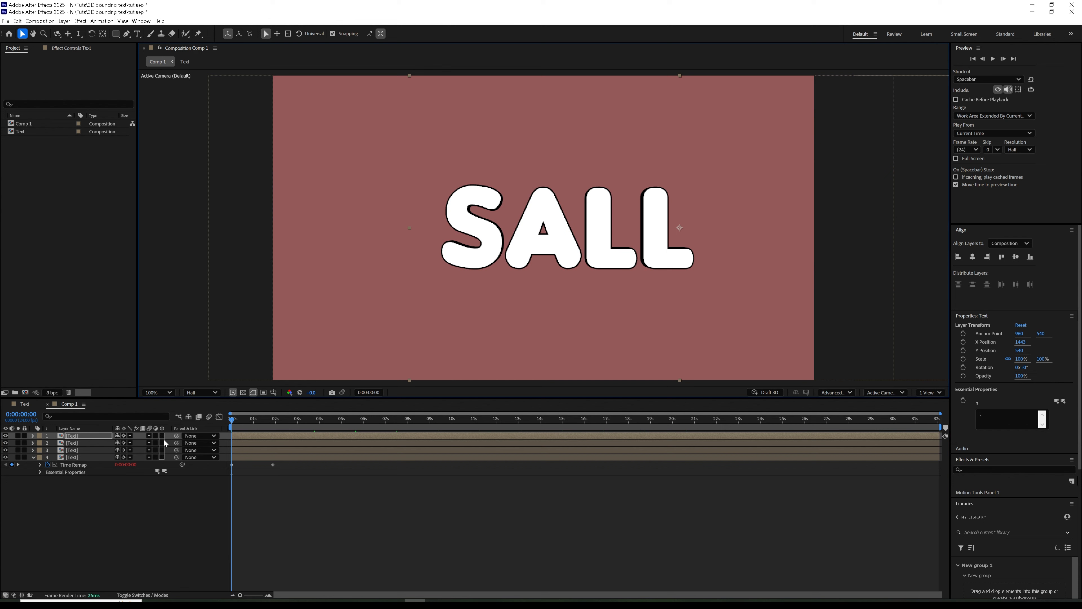
left_click(94, 438)
left_click_drag(1004, 417, 929, 424)
type("e")
left_click(333, 503)
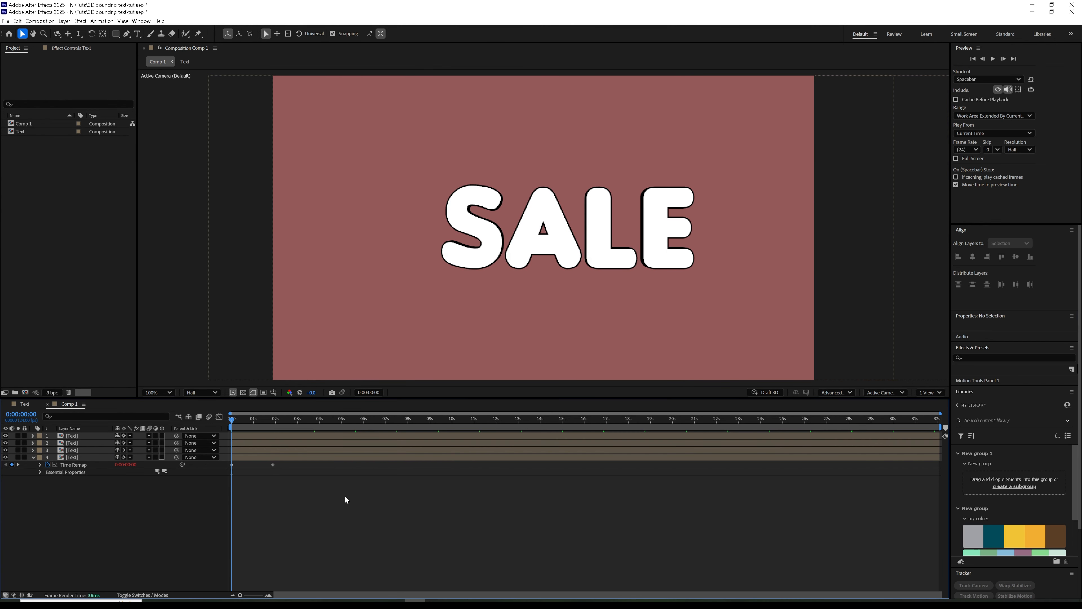
Move all four letters left together to centre the word SALE in the frame, and collapse the S layer's properties.
left_click_drag(12, 538, 89, 436)
mouse_move(633, 262)
left_mouse_down()
mouse_move(609, 263)
mouse_move(617, 266)
left_mouse_up()
left_click(121, 519)
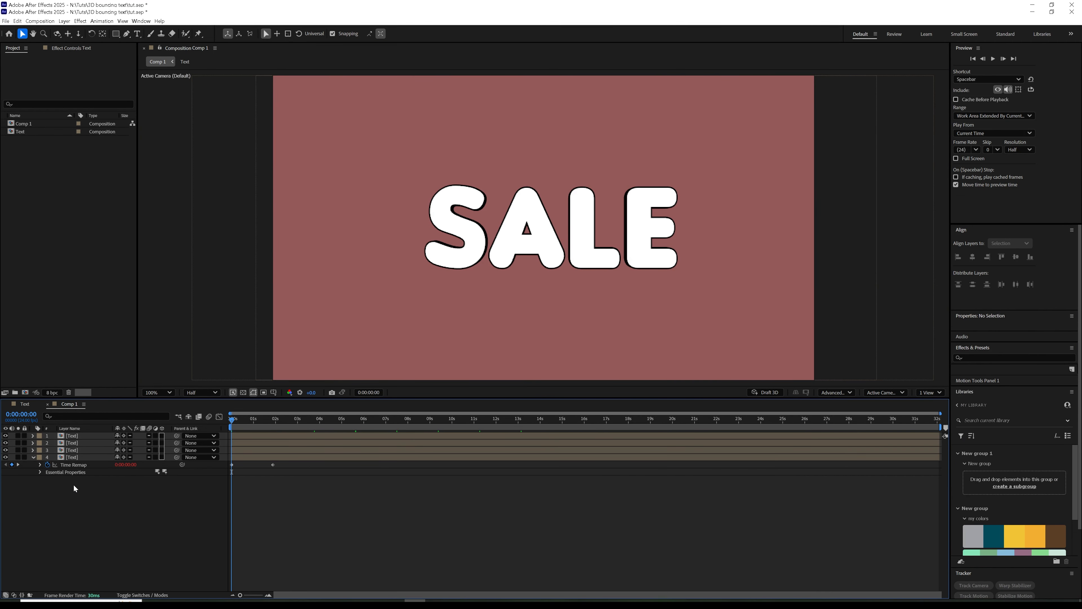
left_click(32, 458)
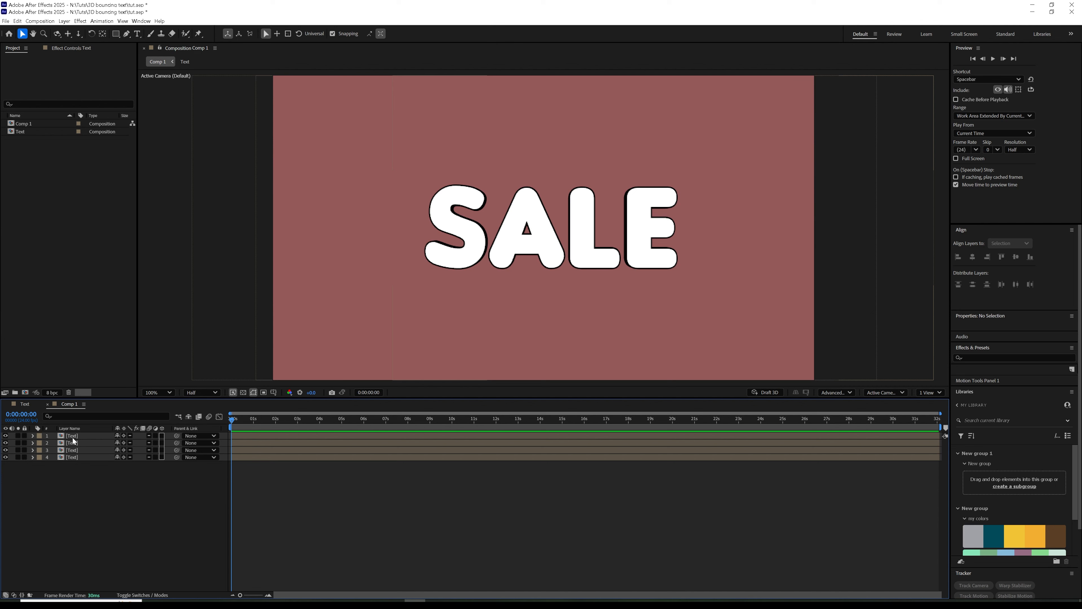
Move to 0:00:04:19 and orbit the camera slightly to reveal more of the letters' extruded sides.
left_click_drag(233, 425, 339, 428)
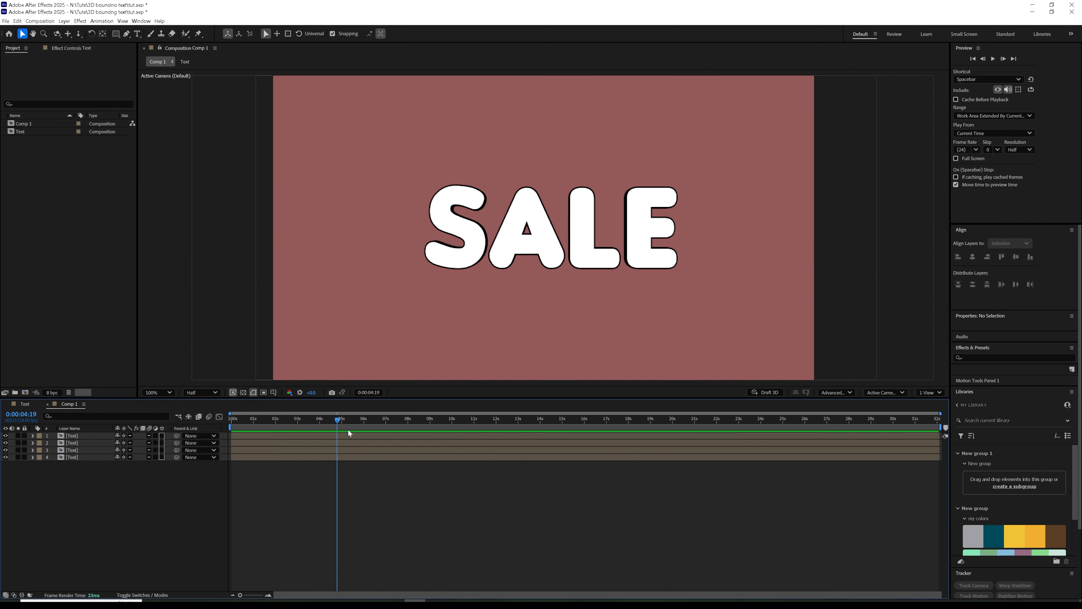
left_click(57, 33)
left_click_drag(482, 202, 496, 201)
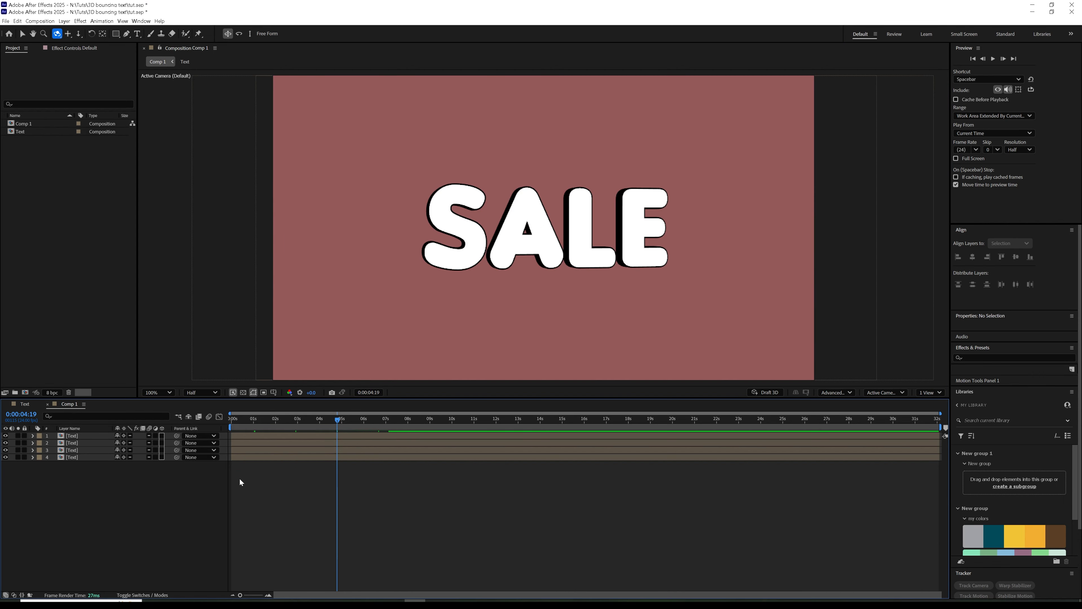
Stagger the four letter layers in time so each starts slightly after the previous one, from S to E, and preview.
left_click(241, 456)
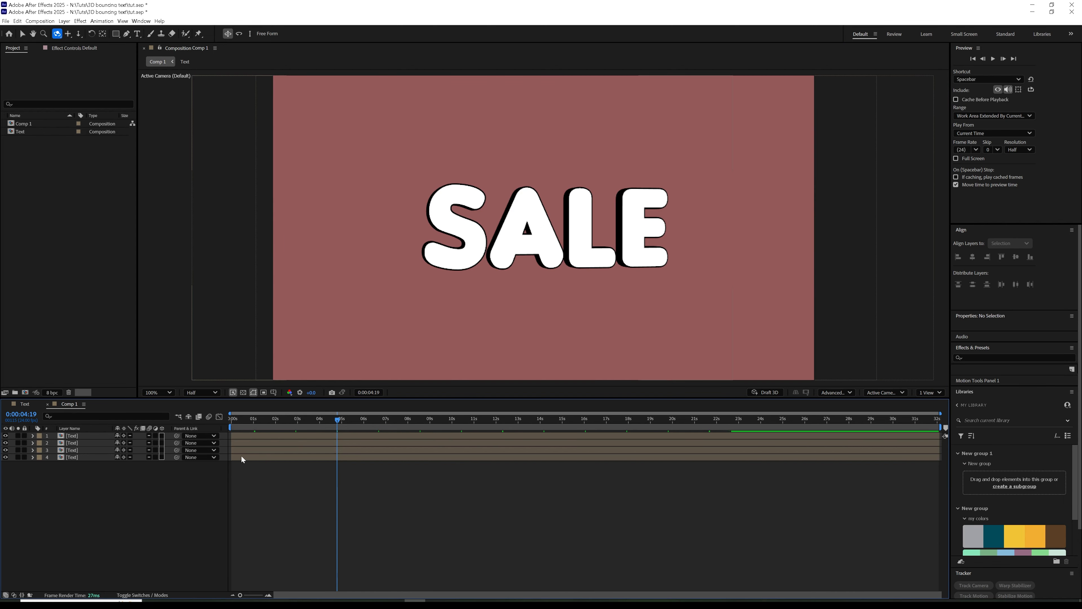
left_click(243, 436, "shift")
left_click(247, 478)
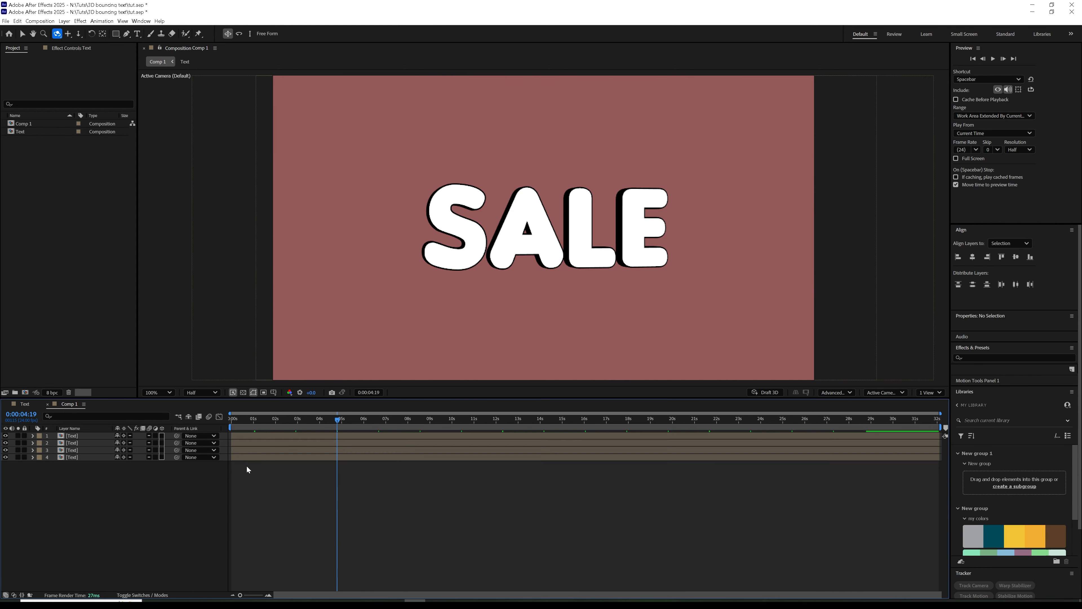
left_click_drag(238, 447, 193, 429)
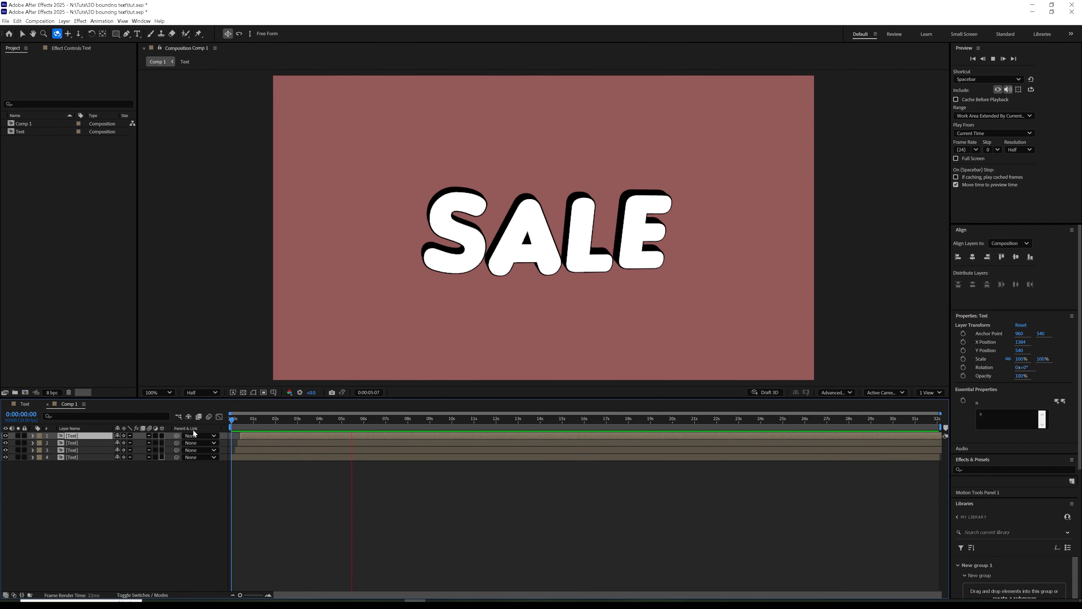
key("space")
Extend the in points of all four letter layers to the composition start while keeping their stagger, and preview the loop.
left_click(242, 457)
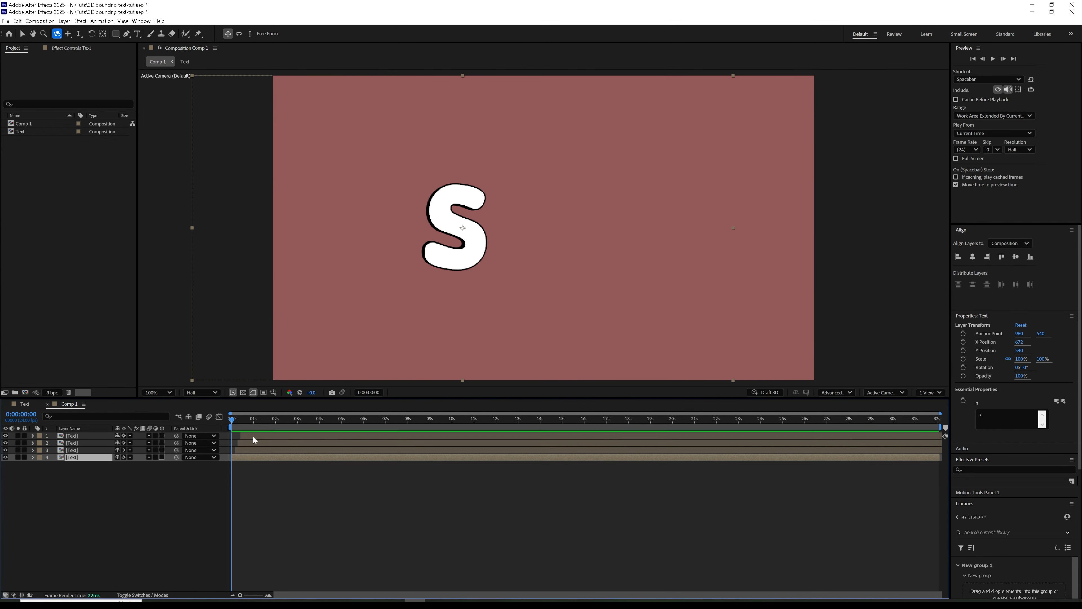
left_click(254, 436, "shift")
key("bracketleft")
key("space")
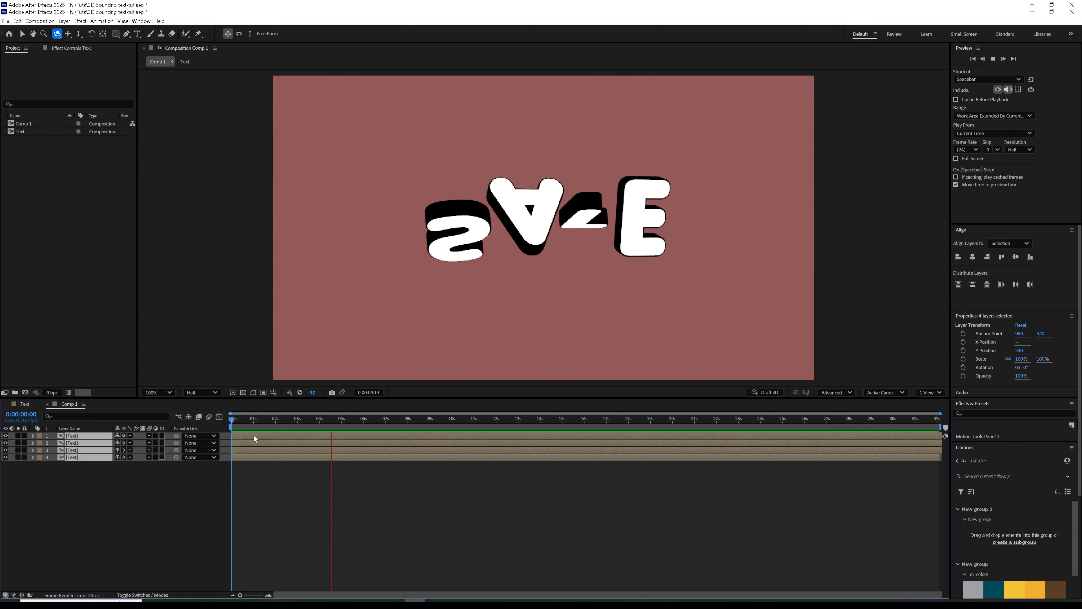
left_click(287, 423)
left_click(222, 481)
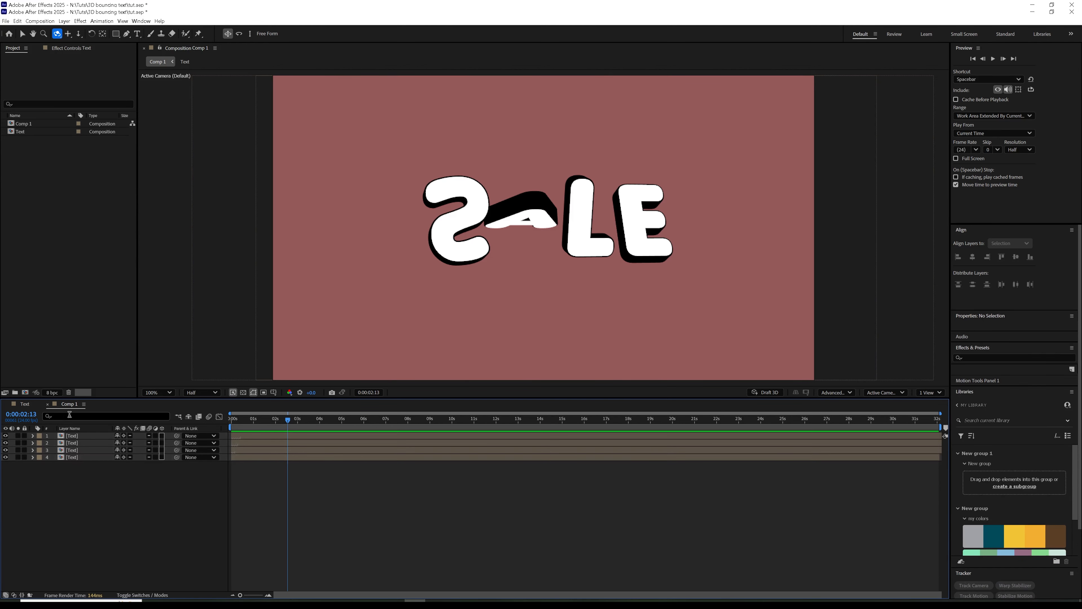
Rename Comp 1 as "Main comp" and nest it in a new composition.
left_click(27, 123)
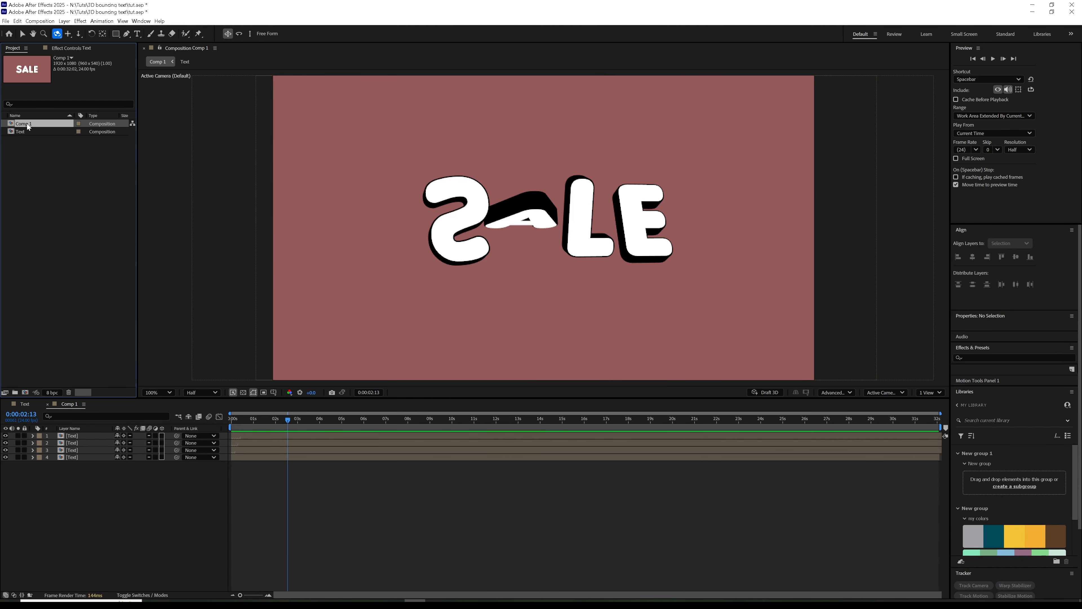
key("Return")
type("M")
type("ain comp")
left_click(17, 168)
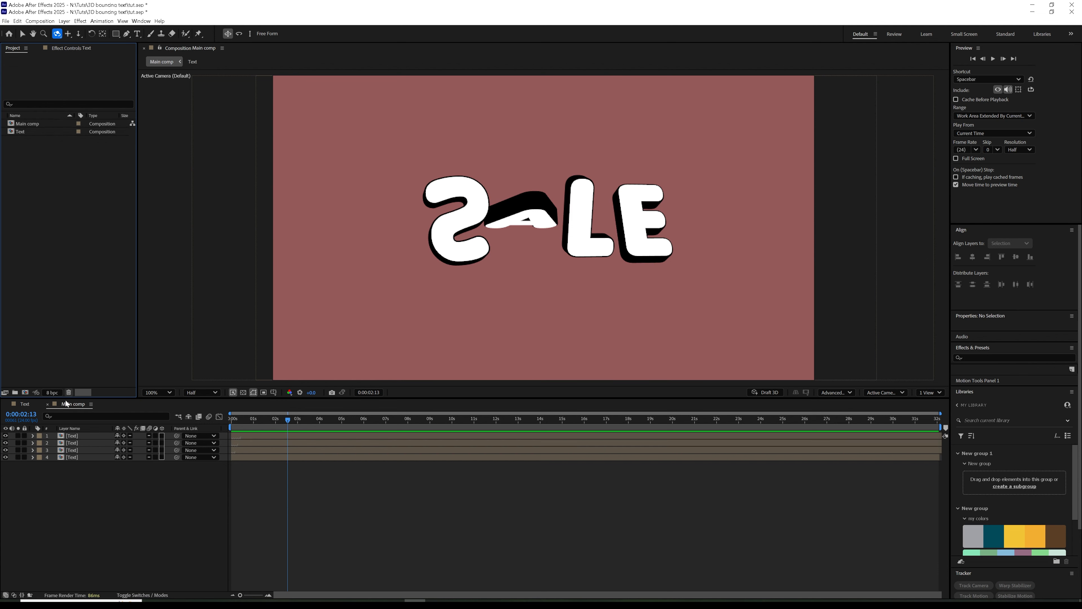
left_click(33, 124)
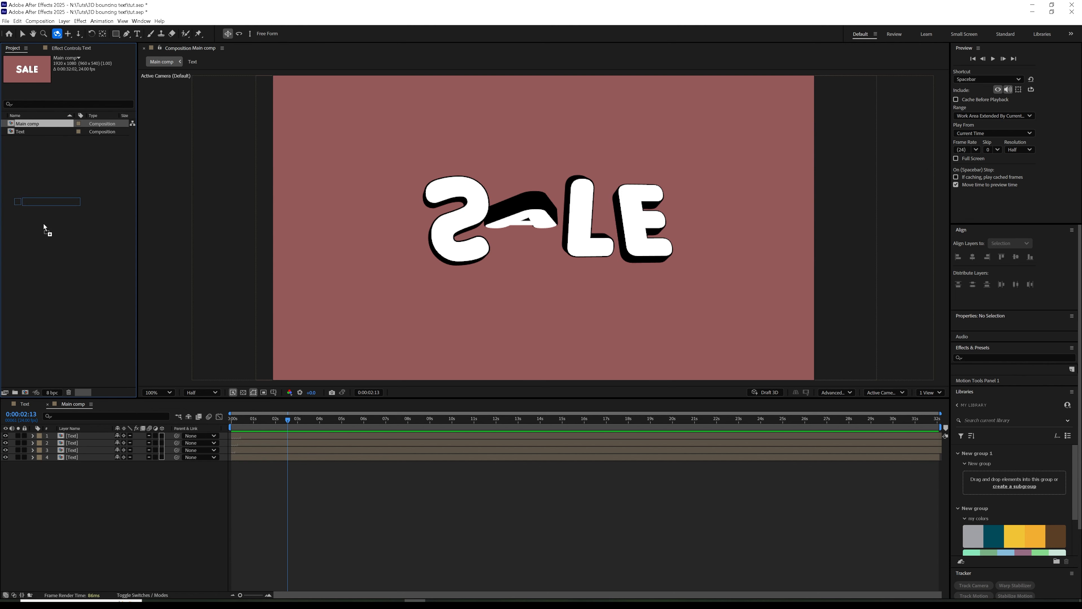
left_click_drag(24, 396, 25, 395)
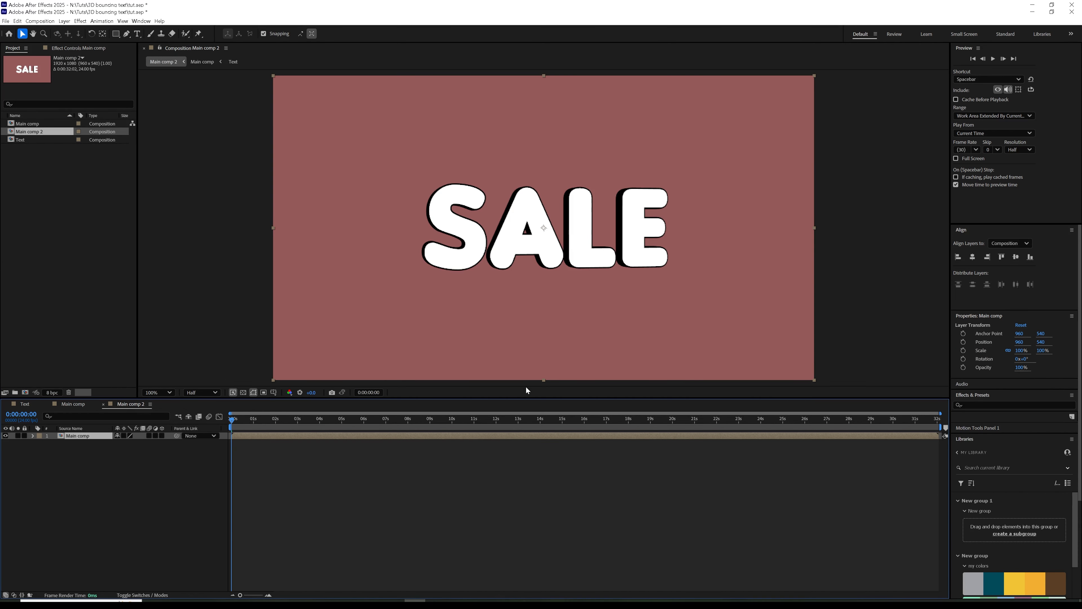
Add a Stroke layer style to the nested Main comp layer, coloured bright lime green and about 43.5 in size.
left_click(79, 21)
mouse_move(64, 21)
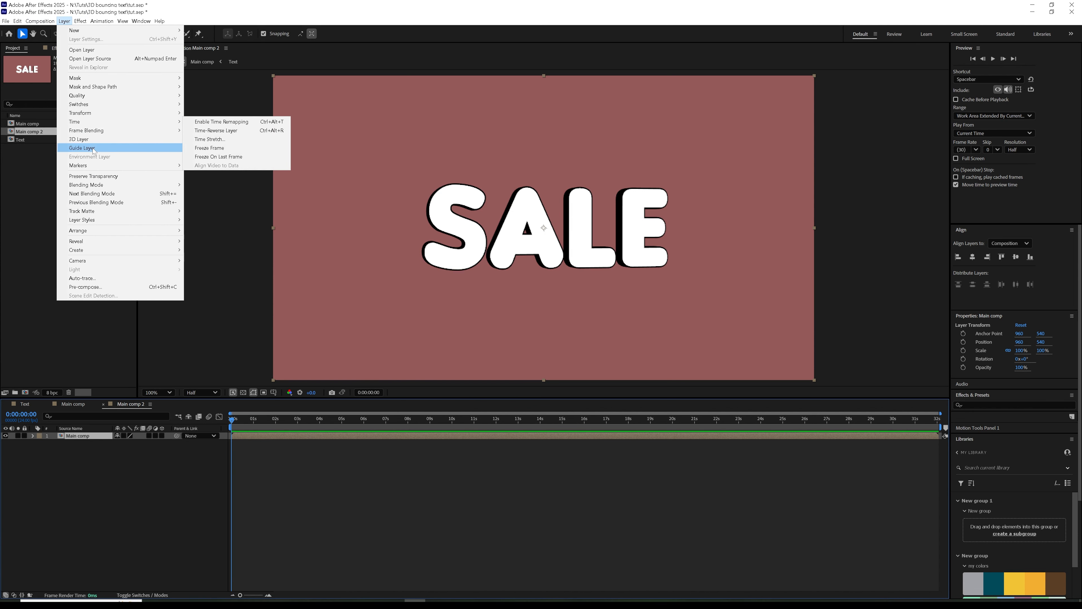
left_click(202, 318)
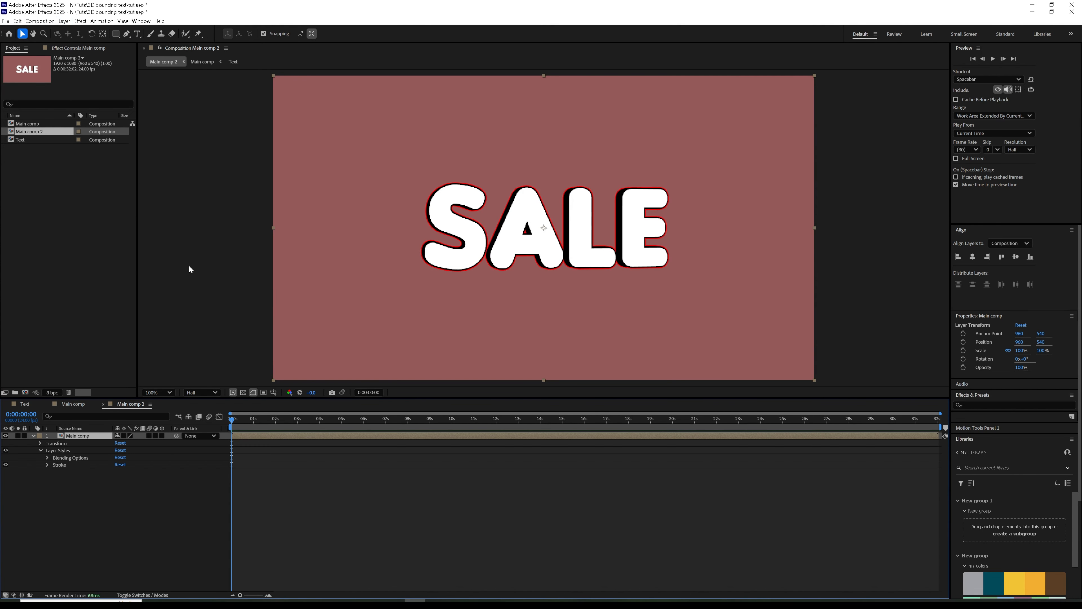
left_click(48, 465)
left_click(120, 479)
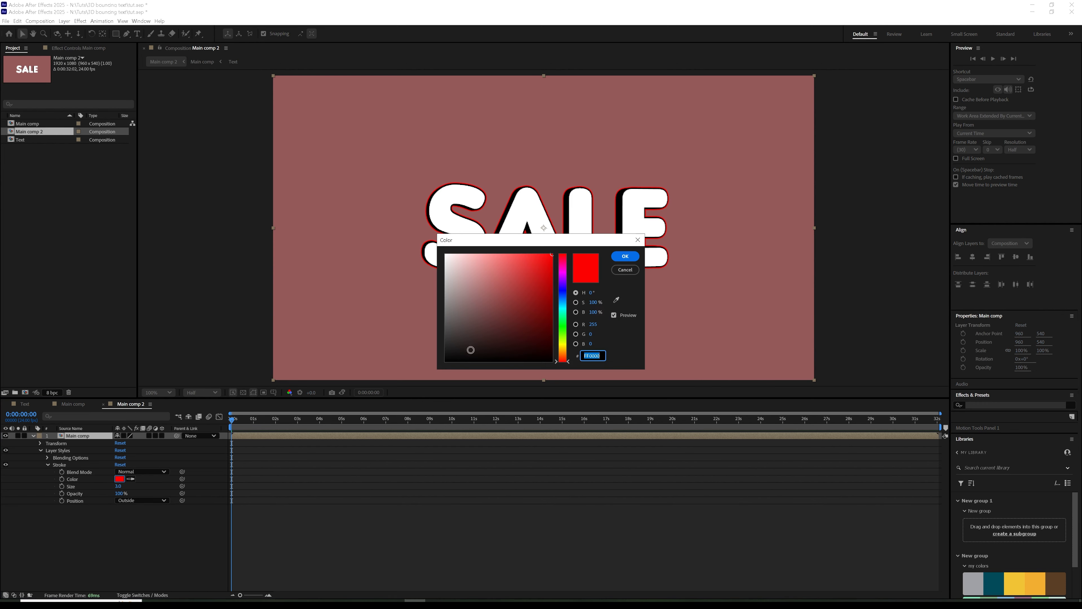
left_click(566, 336)
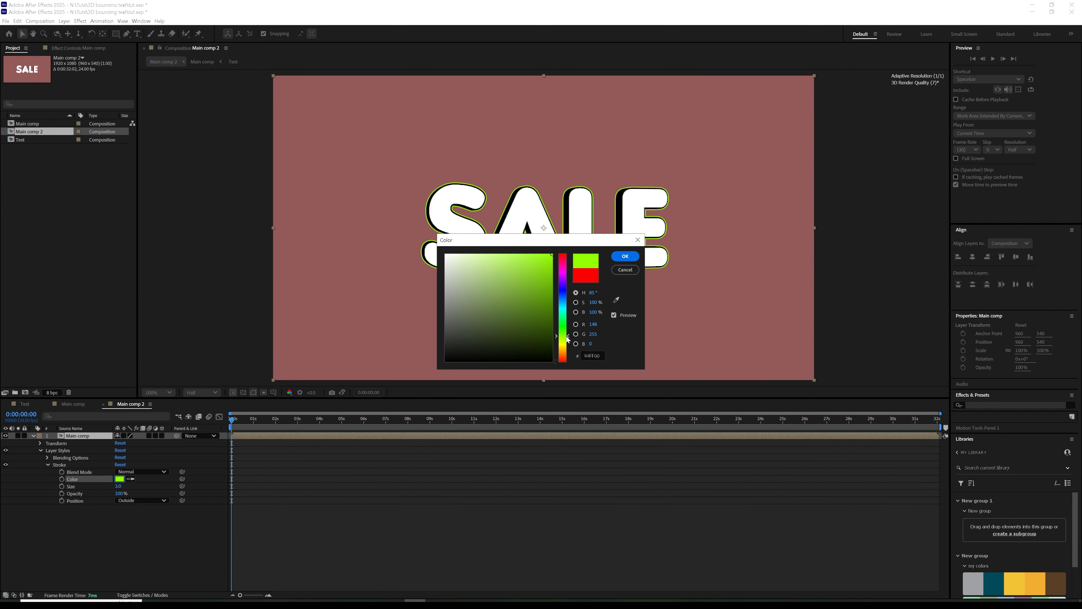
left_click(625, 256)
mouse_move(119, 486)
left_mouse_down()
mouse_move(296, 465)
mouse_move(271, 469)
left_mouse_up()
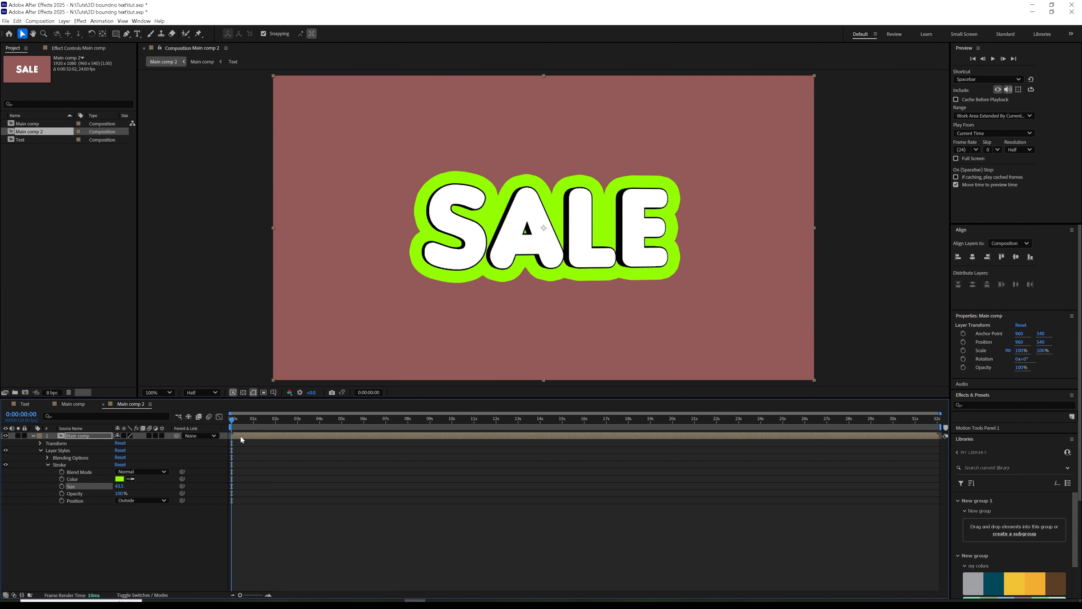
Change the stroke colour to a darker green (009000) and scrub to 0:00:03:13 to check the outline.
left_click(119, 479)
left_click(552, 301)
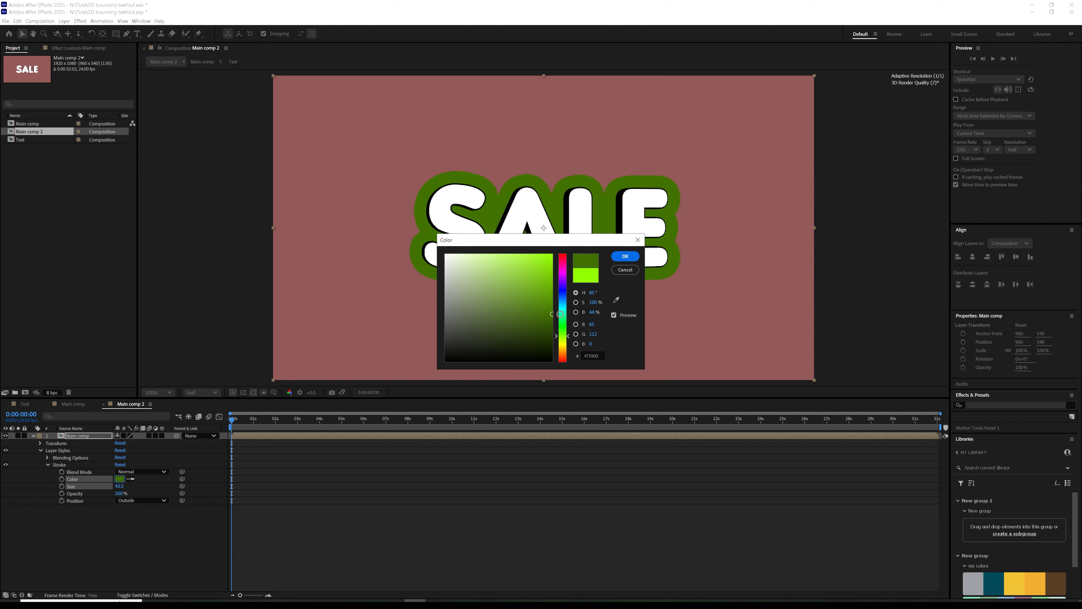
left_click_drag(570, 334, 572, 326)
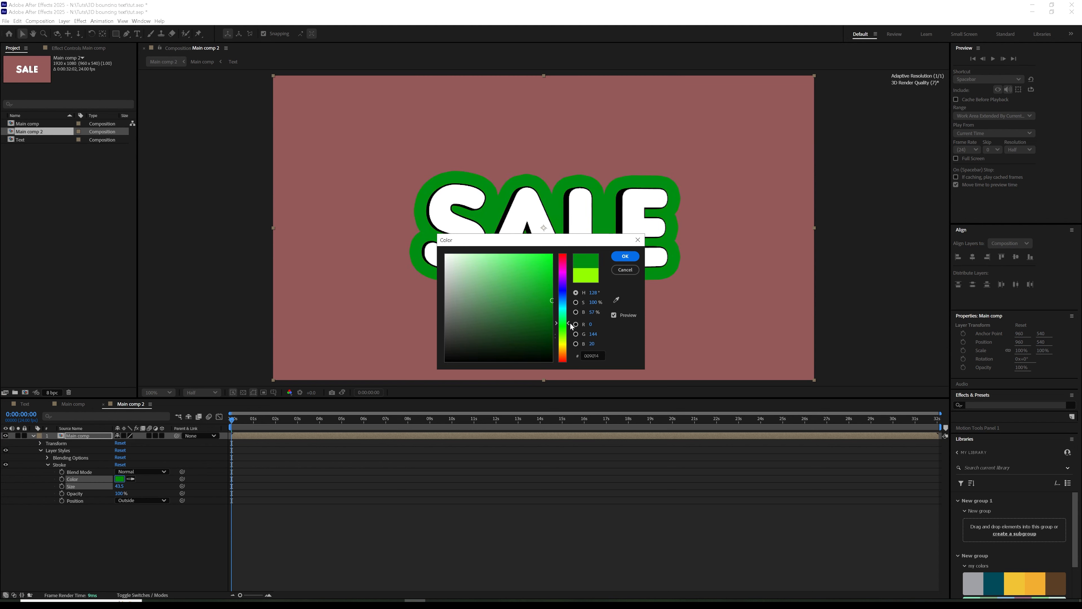
left_click(625, 256)
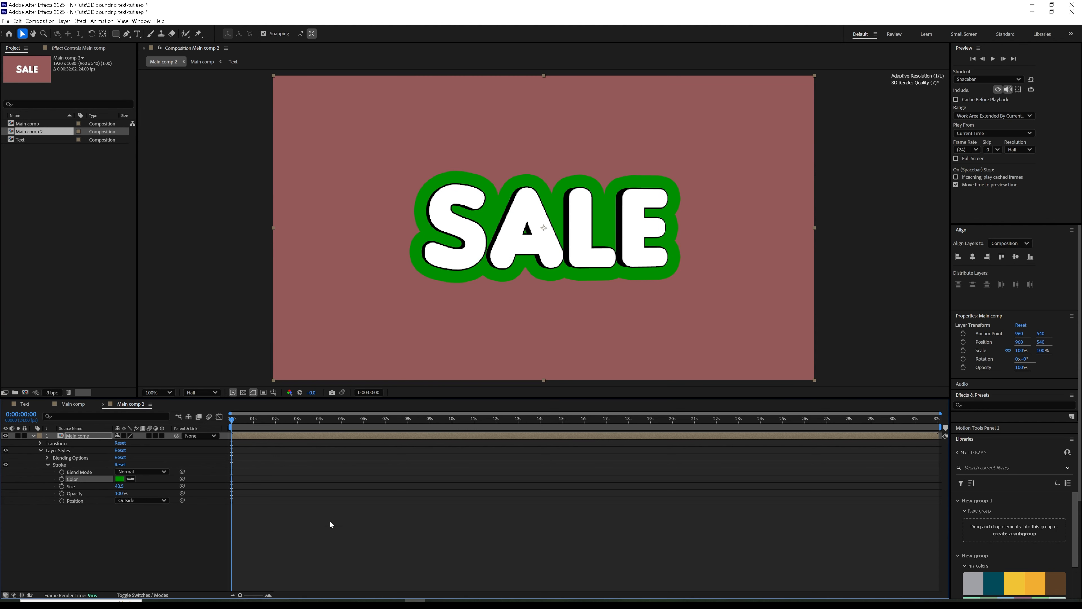
left_click_drag(233, 423, 310, 434)
Duplicate the green-outlined Main comp layer and set the lower copy's stroke colour to black.
left_click(105, 437)
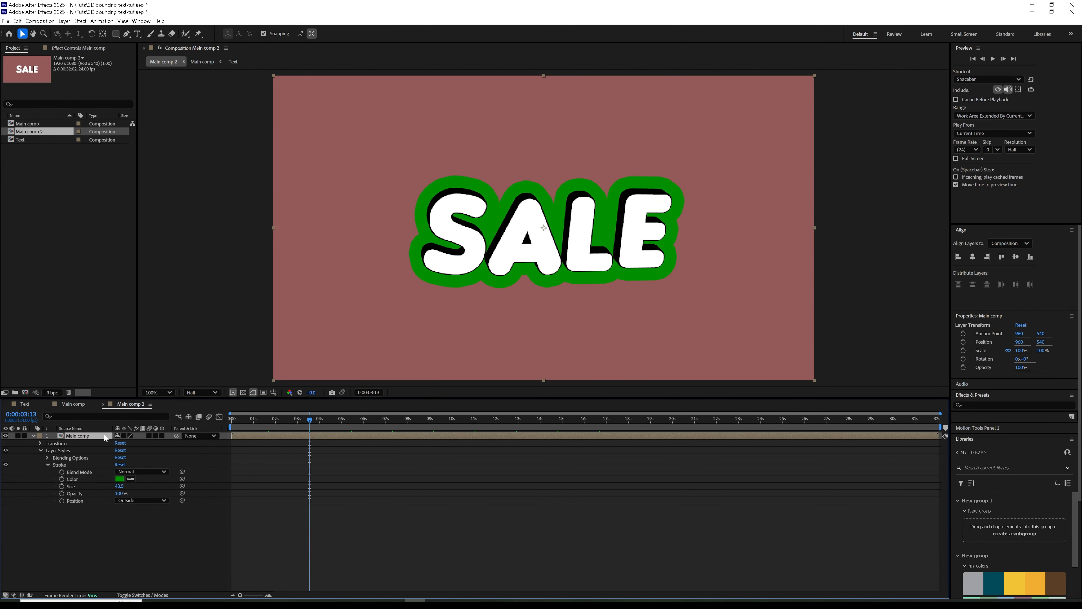
left_click(34, 436)
key("ctrl+d")
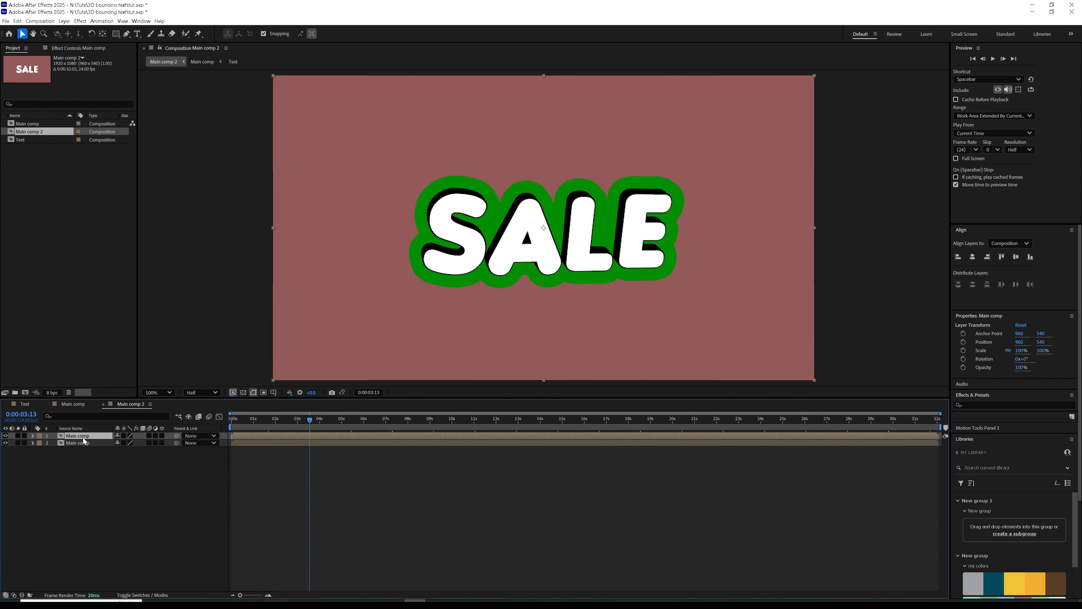
left_click(33, 436)
left_click(33, 436)
left_click(32, 443)
left_click(119, 487)
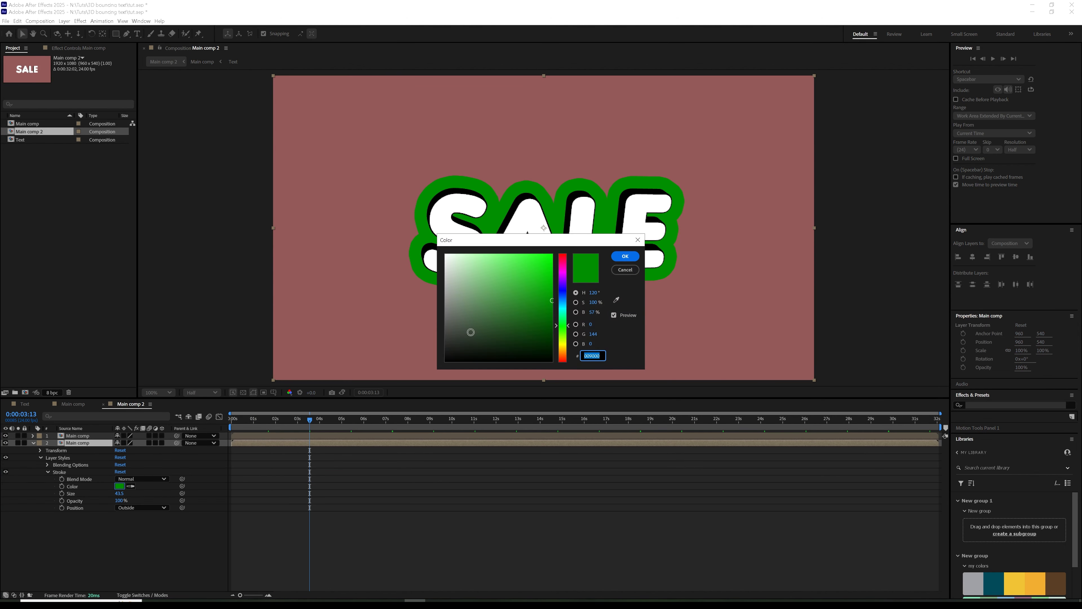
left_click_drag(471, 332, 400, 379)
left_click(625, 256)
Offset the black-stroked copy down and to the left as a shadow, at about position 934, 578, previewing the motion.
left_click_drag(651, 258, 648, 269)
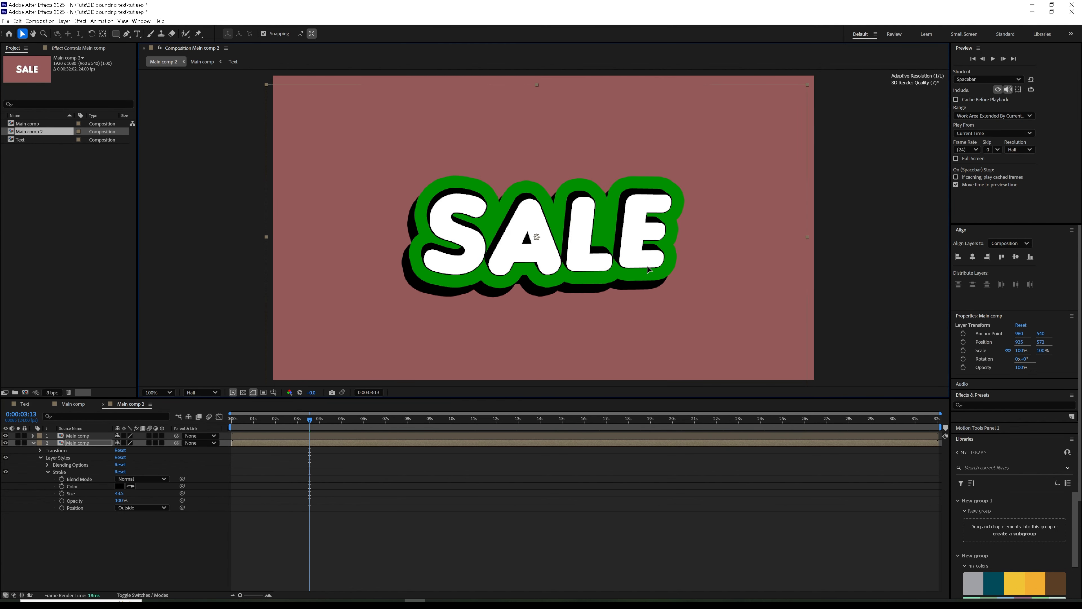
key("space")
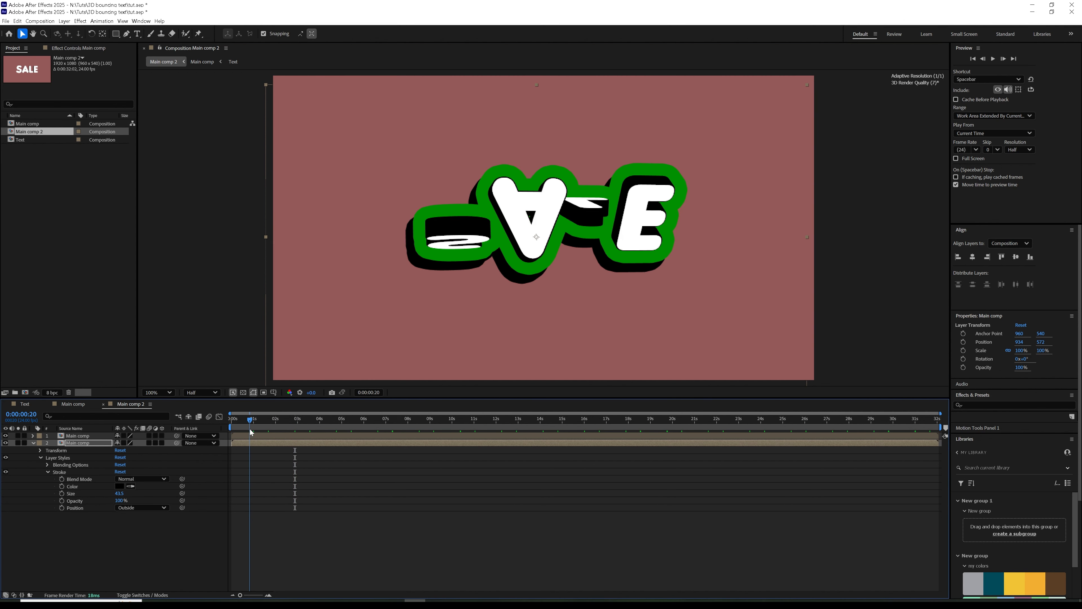
left_click_drag(603, 234, 604, 236)
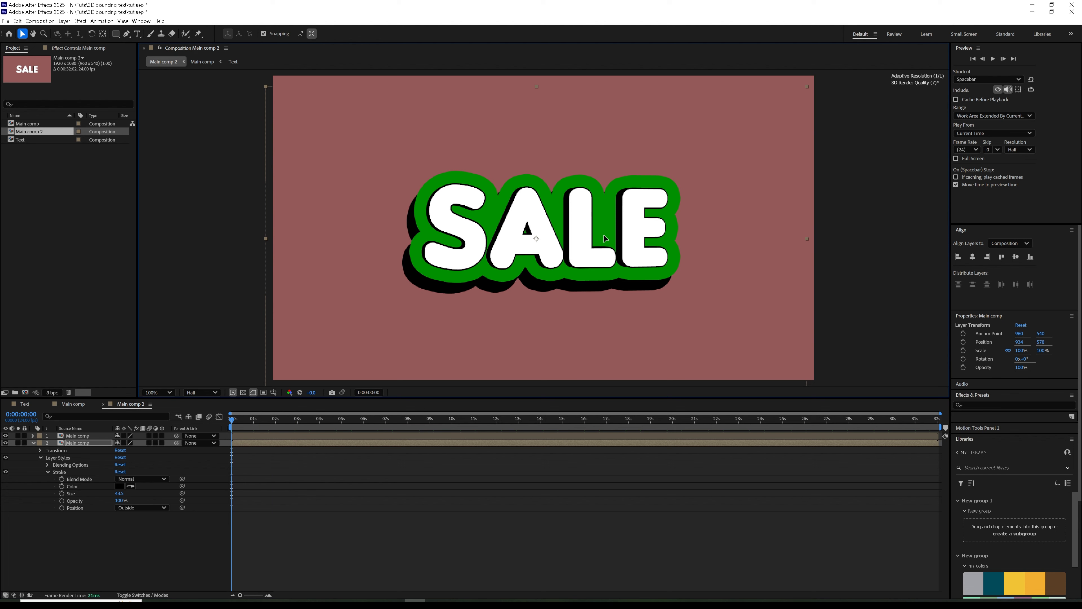
Enlarge the shadow copy's stroke to about 64.5, shift it to about position 929, 574, and preview.
left_click_drag(120, 495, 180, 464)
left_click_drag(655, 240, 614, 248)
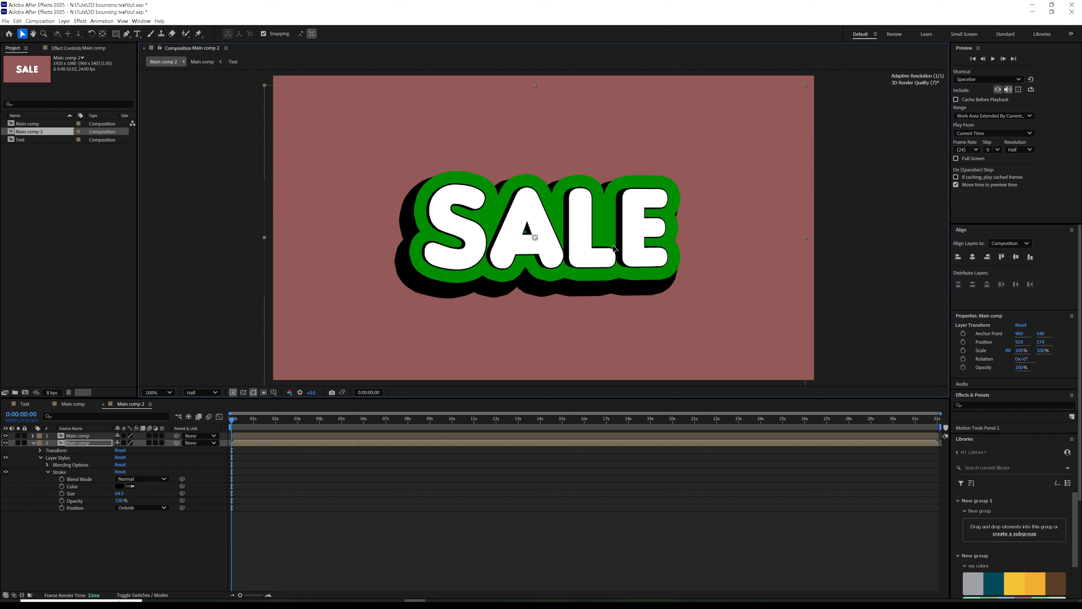
key("space")
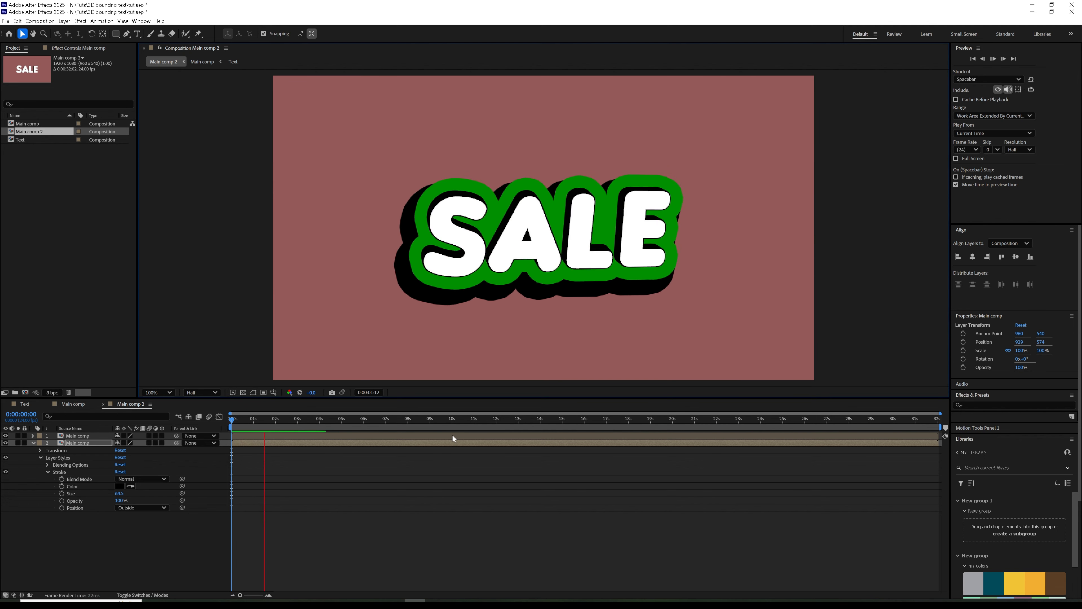
key("space")
key("Home")
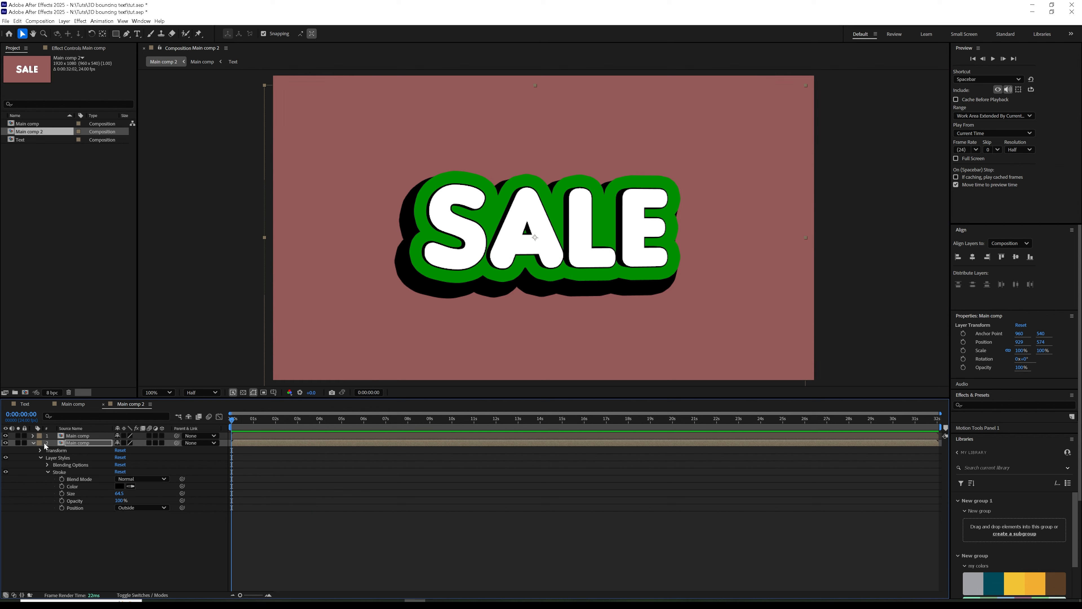
Isolate the shadow copy, apply a black Fill effect so its letters turn solid black, and show all layers again.
left_click(18, 443)
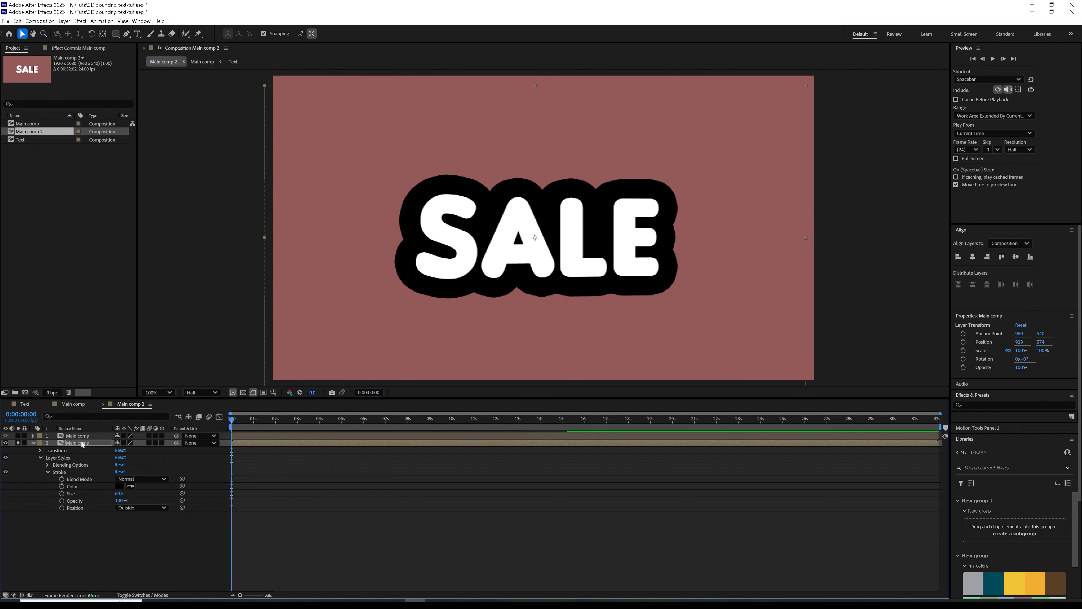
left_click(65, 21)
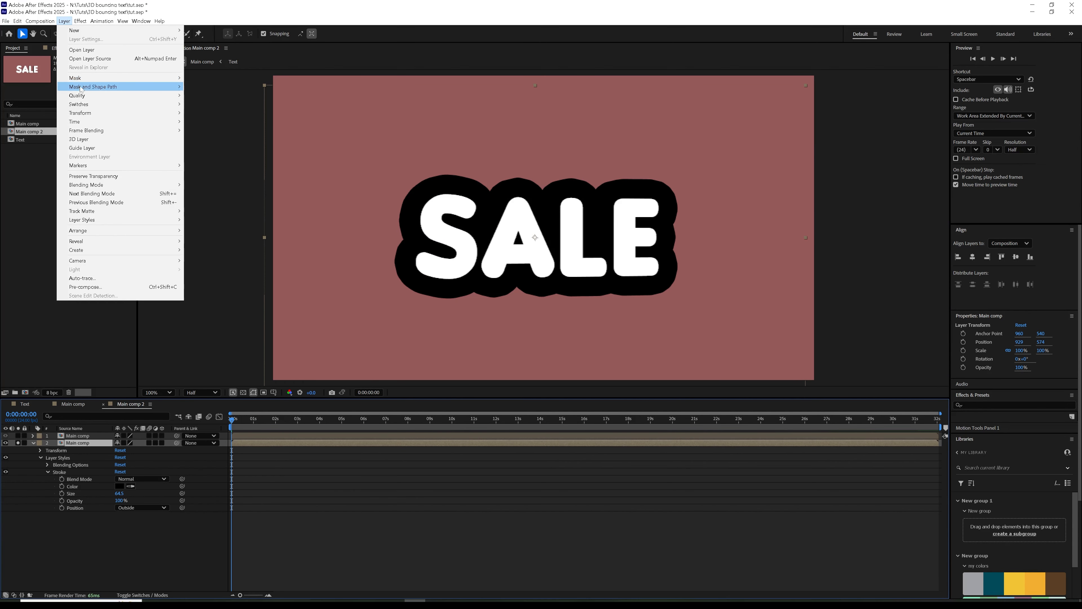
mouse_move(80, 21)
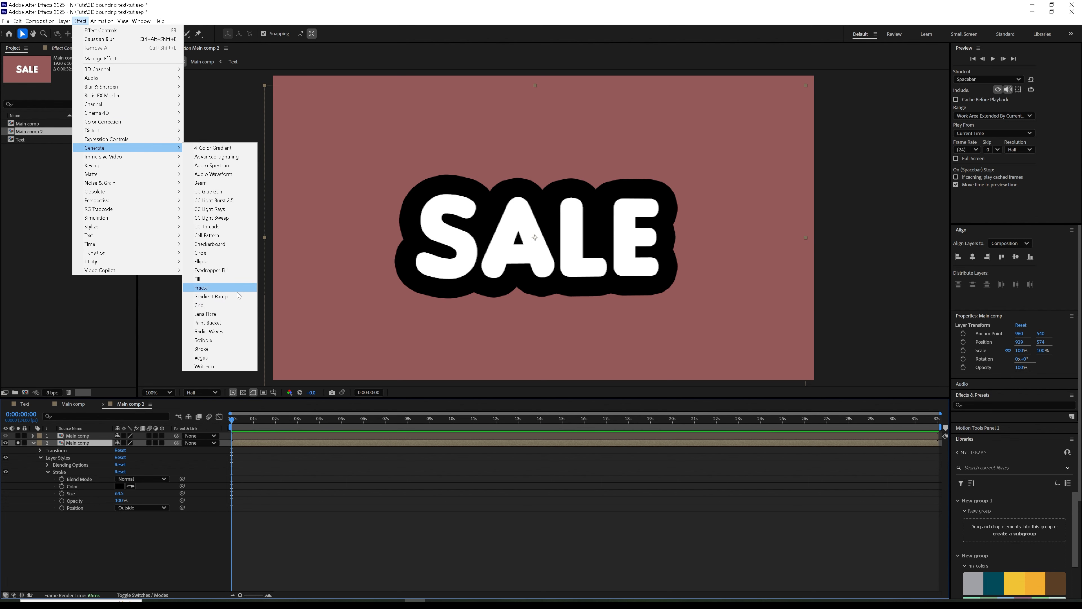
left_click(205, 279)
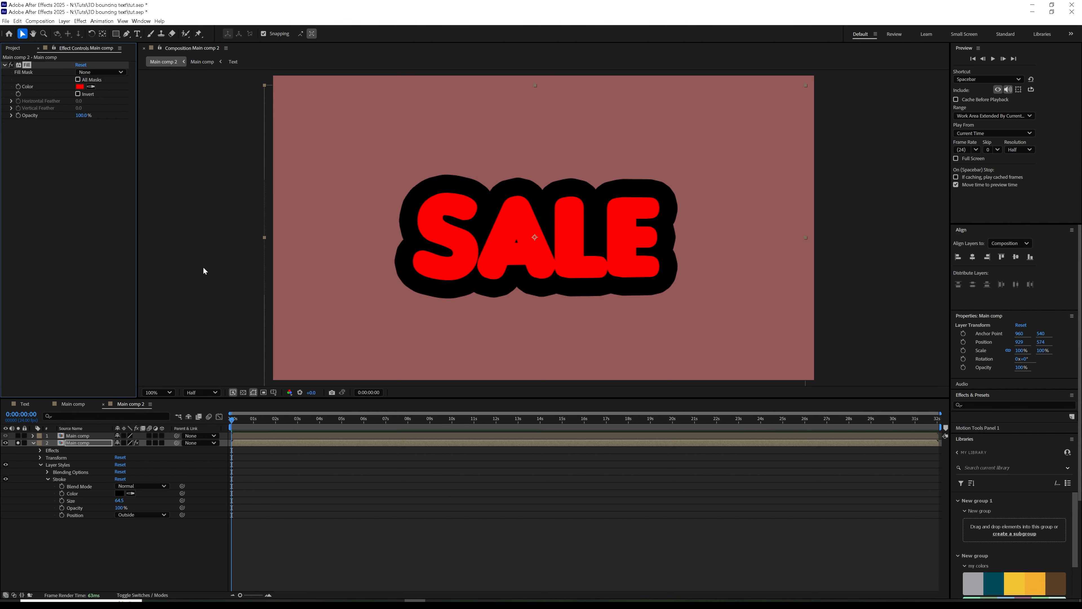
left_click(83, 89)
left_click(443, 365)
left_click(625, 255)
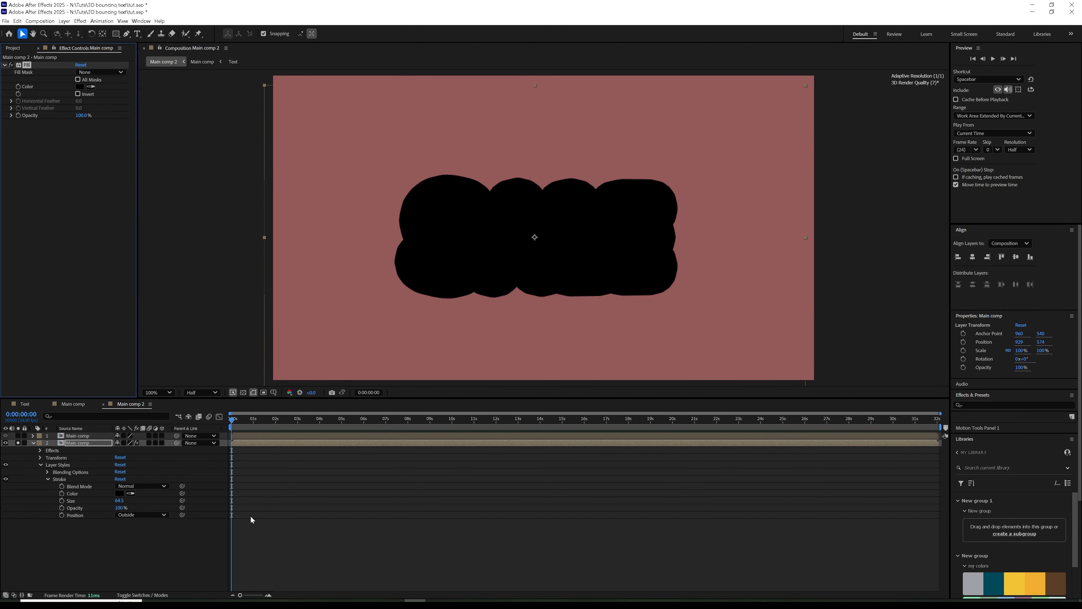
left_click(92, 450)
left_click(19, 443)
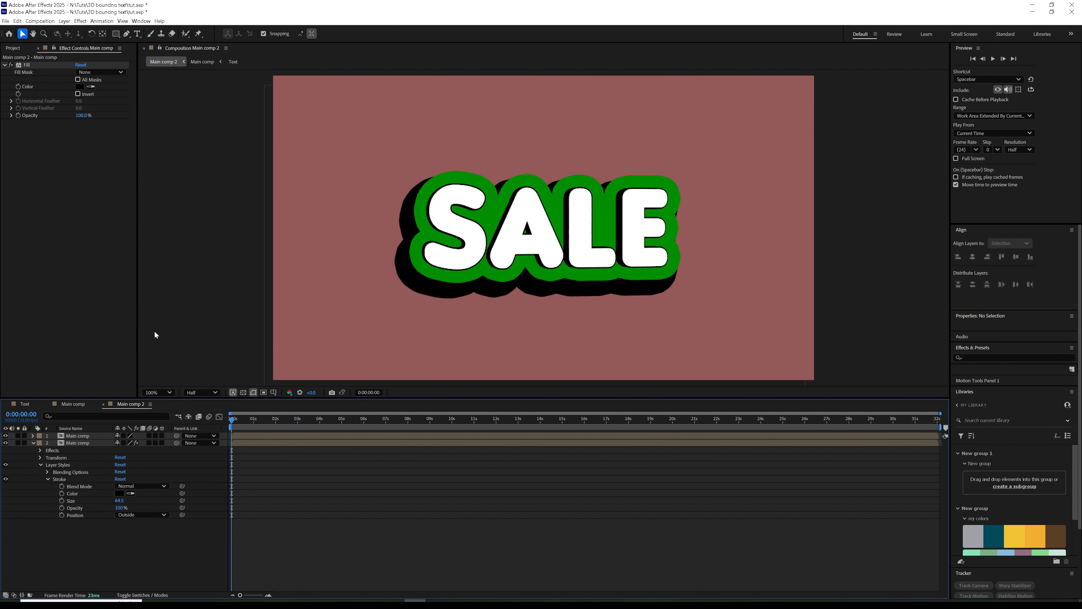
Reposition the top layer to about 956, 550 and the shadow copy to about 908, 624, reducing the shadow's stroke to about 57.4.
left_click(106, 434)
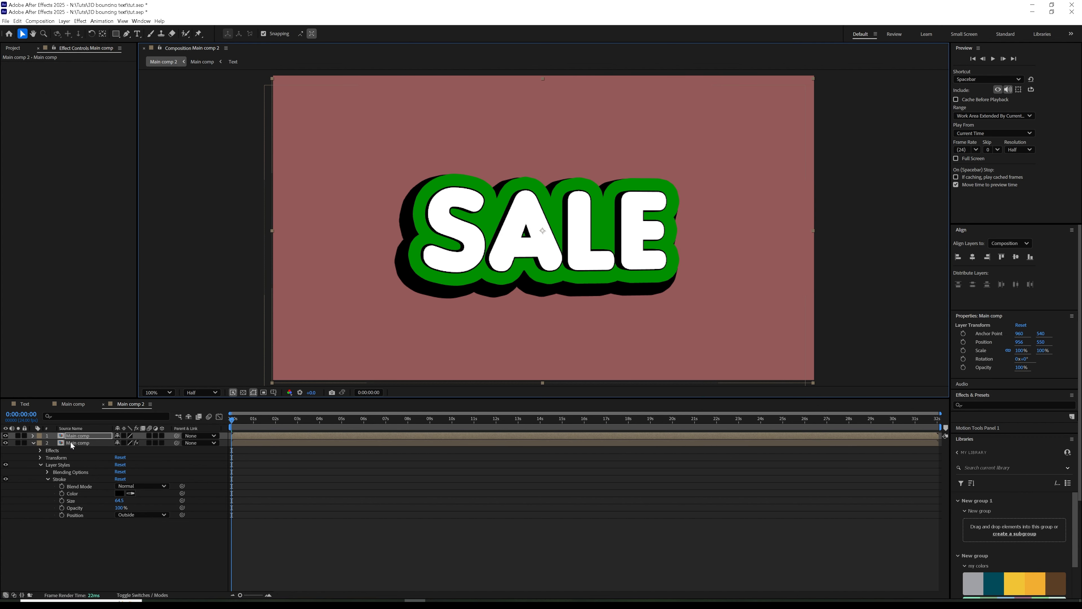
left_click(81, 442)
left_click_drag(574, 254, 556, 272)
left_click_drag(119, 501, 96, 505)
left_click_drag(595, 302, 599, 300)
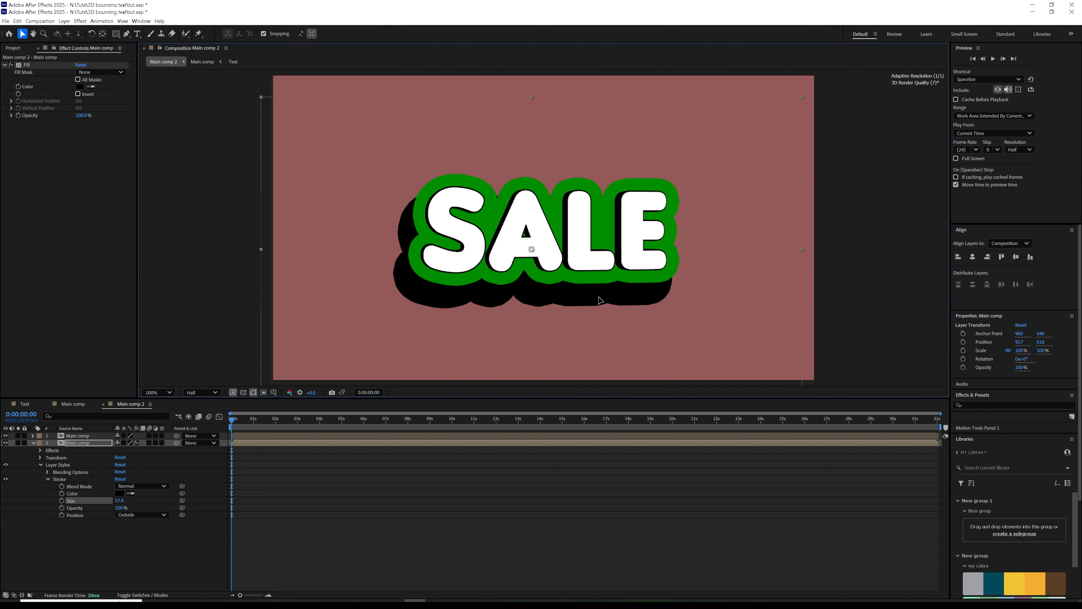
left_click_drag(232, 420, 262, 434)
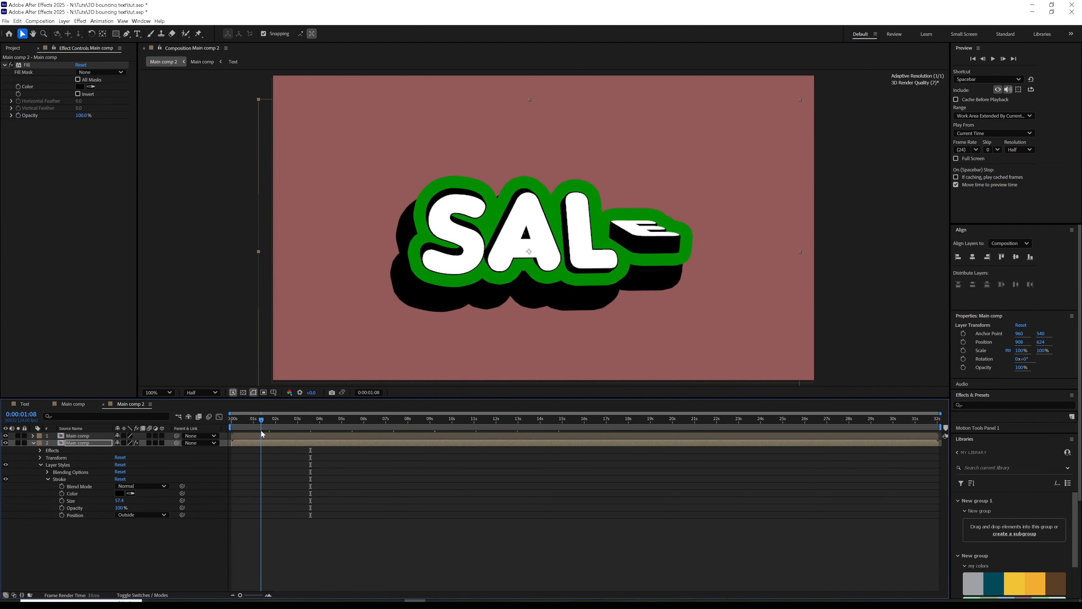
Duplicate the green-outlined top layer and set the middle copy's stroke colour to black (000000).
left_click(33, 443)
left_click(81, 435)
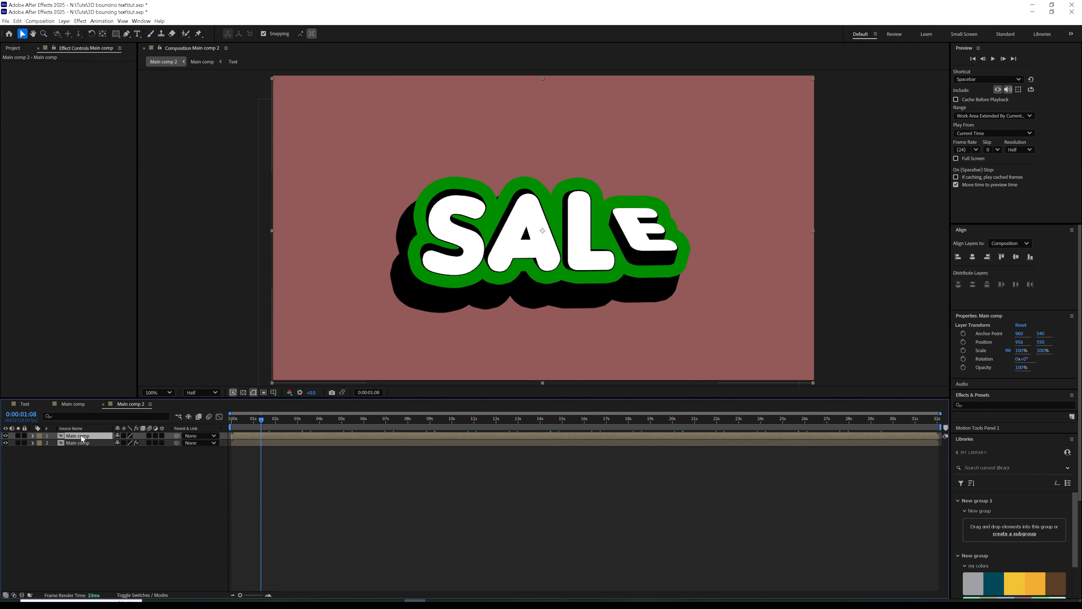
key("ctrl+d")
left_click(81, 445)
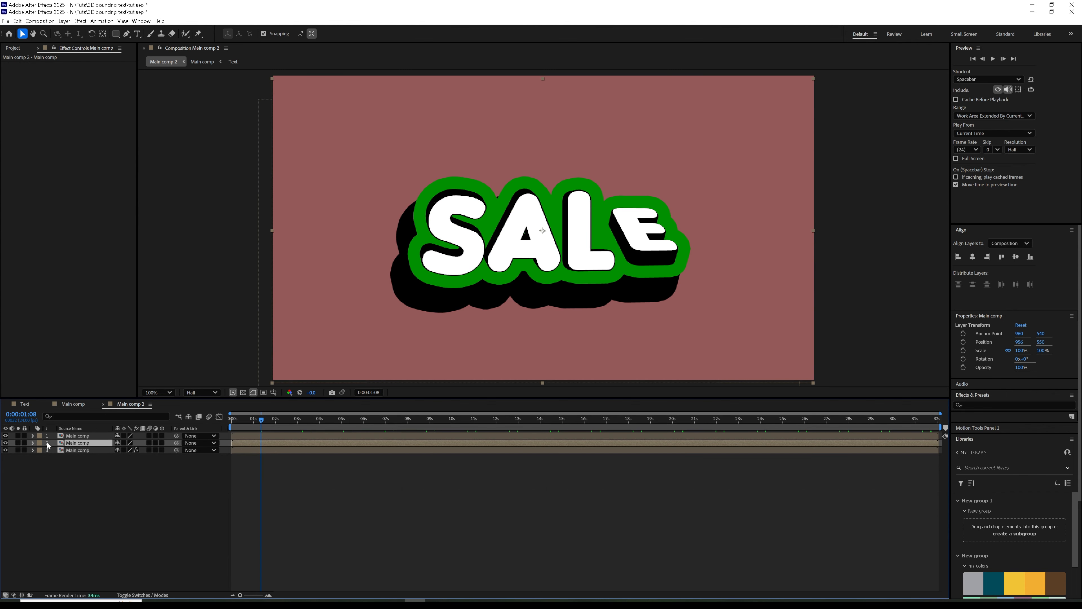
left_click(32, 443)
left_click(41, 458)
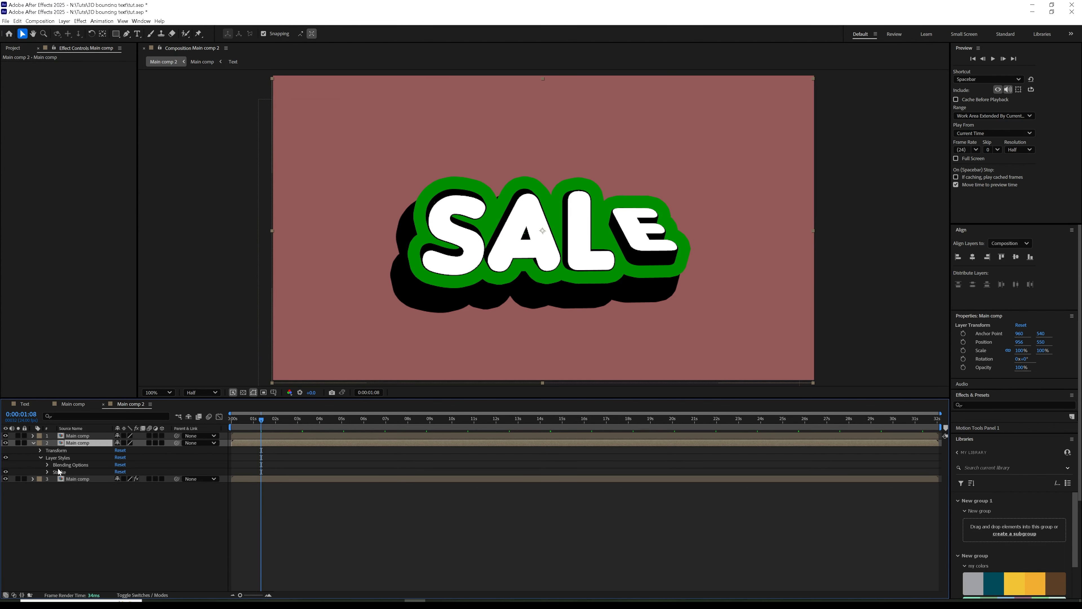
left_click(47, 471)
left_click(120, 486)
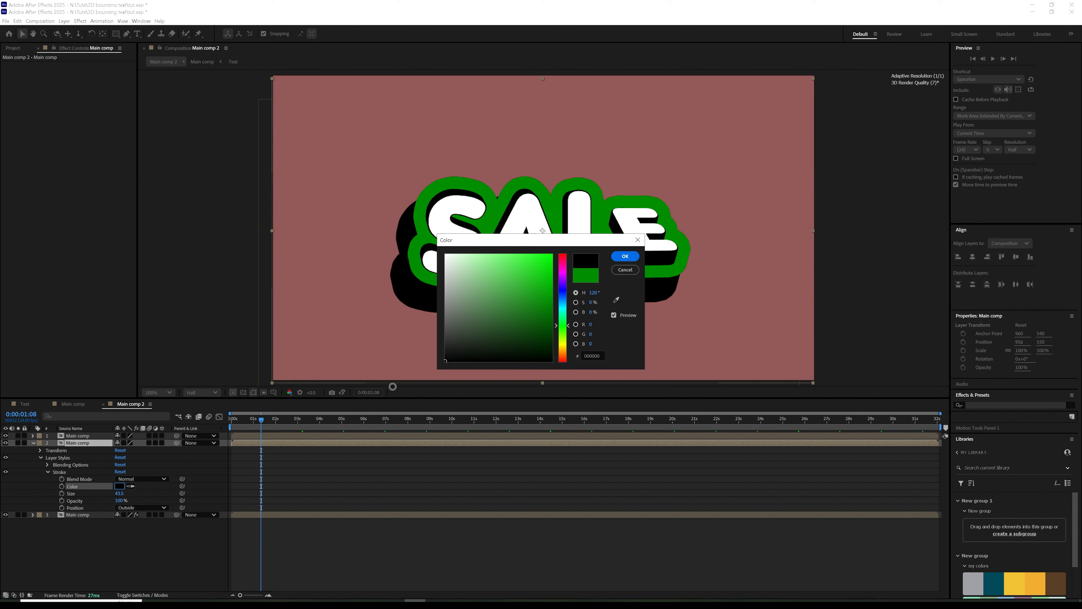
left_click(624, 256)
Increase the middle copy's stroke size to about 45.9 for a thin outer outline, and preview the animation.
left_click_drag(121, 493, 126, 490)
key("space")
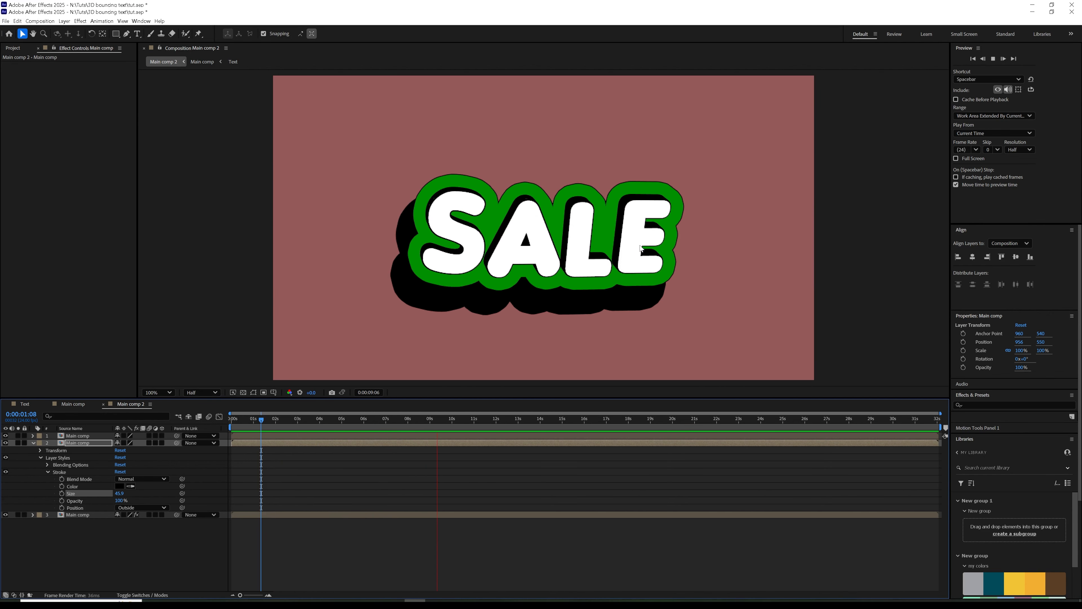
key("space")
Move the shadow copy closer behind the text, to about position 933, 579, and preview from the composition start.
left_click(404, 318)
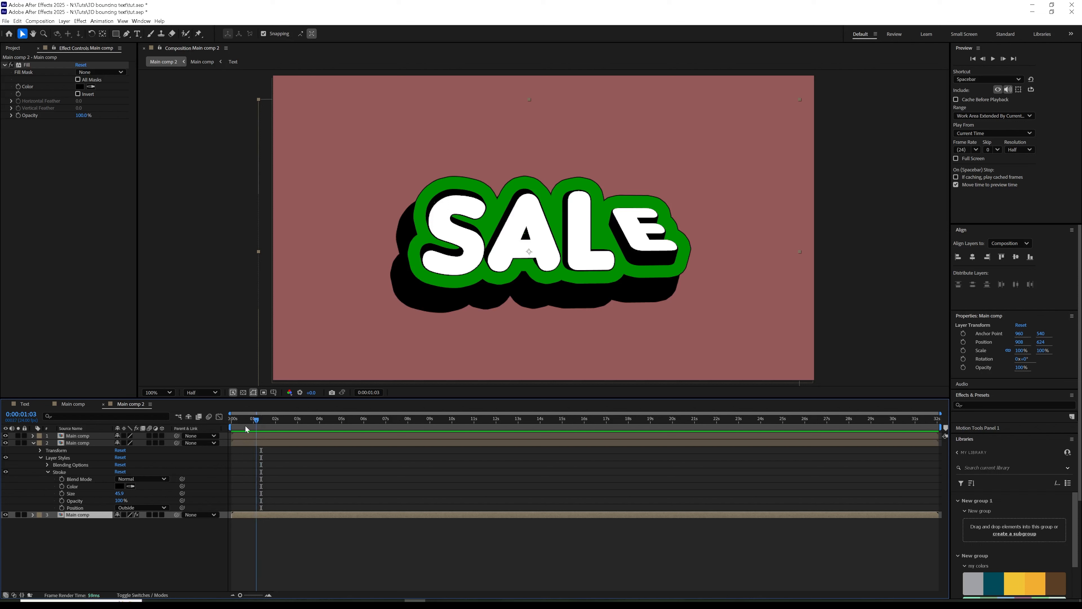
key("Home")
left_click_drag(589, 284, 588, 278)
key("space")
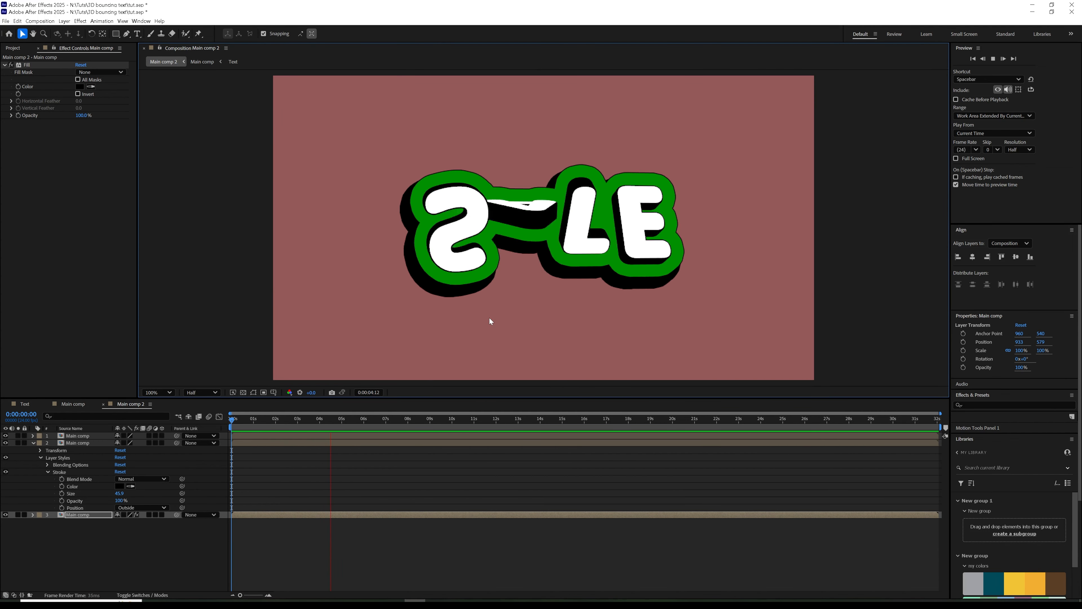
key("comma")
key("comma")
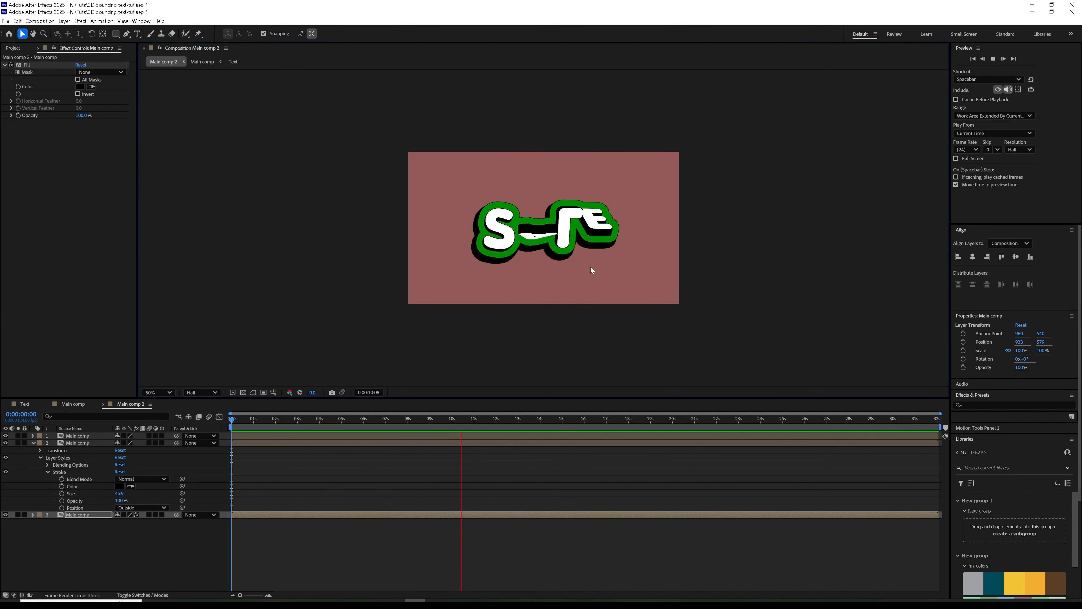
key("space")
key("period")
key("period")
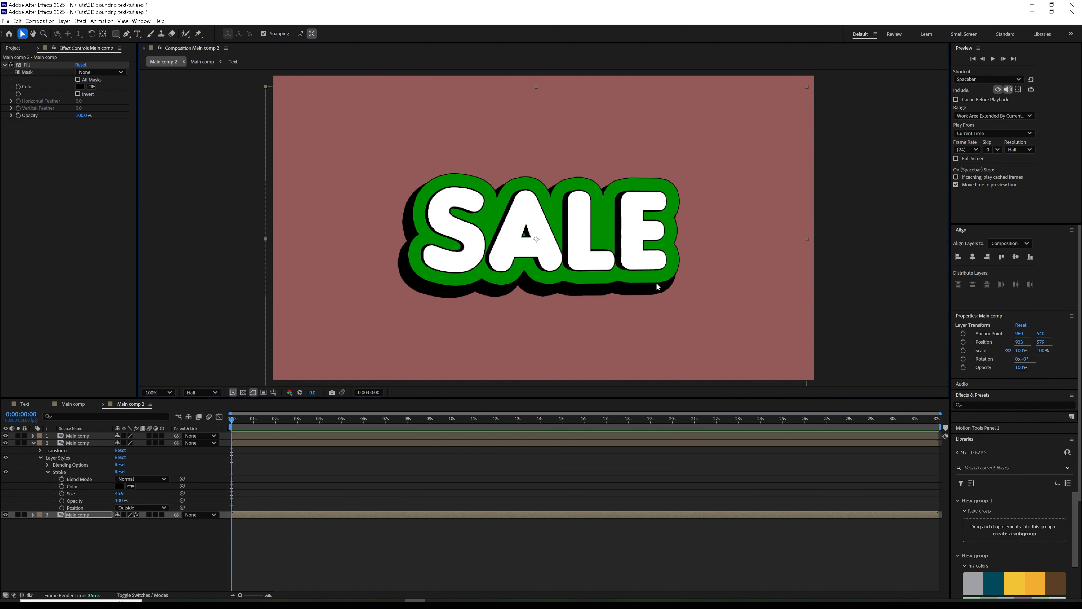
Nudge the black shadow copy to about position 936, 572 so it sits closer behind the text, and preview it.
key("Up")
key("Up")
key("Up")
key("Up")
key("Up")
key("Up")
key("Up")
key("Up")
key("Up")
key("Up")
key("Up")
key("Up")
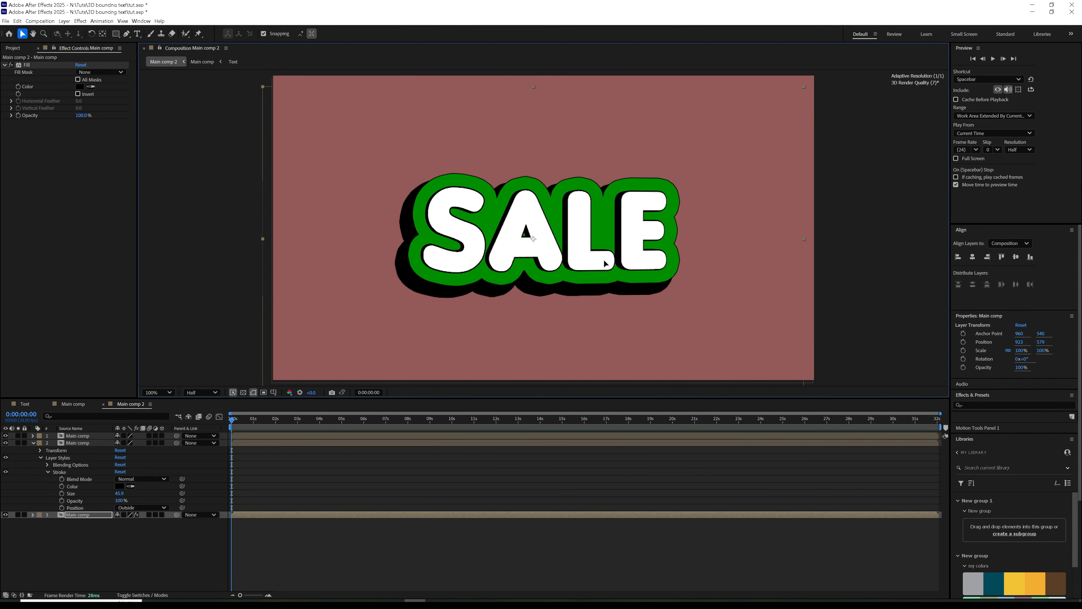
key("Right")
key("Right")
key("Right")
key("Right")
key("Right")
key("Down")
key("Down")
key("Down")
key("Left")
key("Left")
key("Left")
key("Right")
key("Down")
key("Down")
key("Down")
key("space")
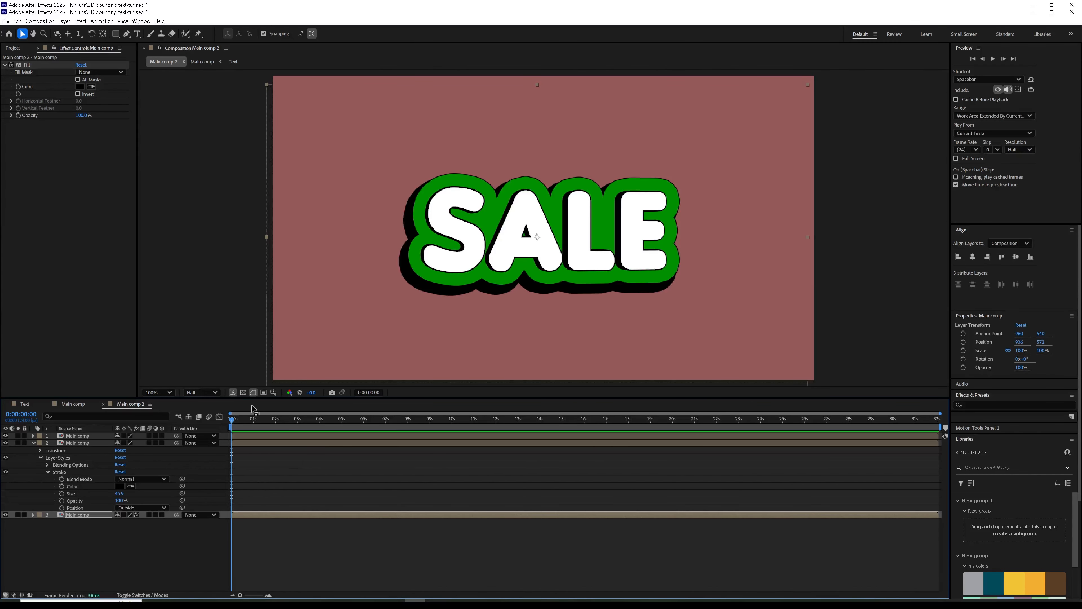
Orbit the camera slightly in Main comp to adjust the 3D angle of the SALE text, and return to Main comp 2.
left_click(78, 404)
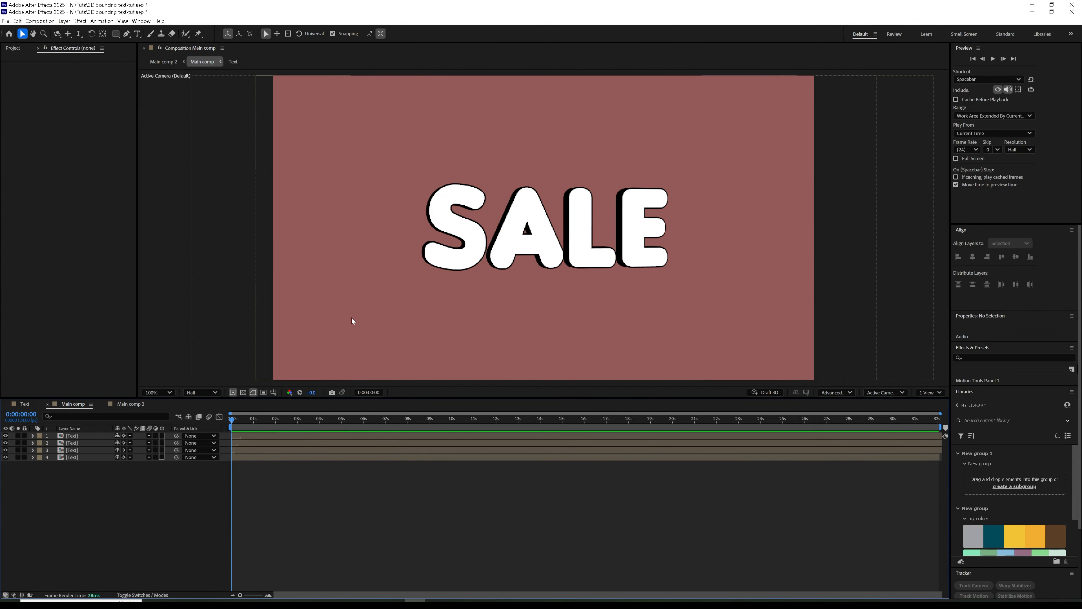
left_click(58, 33)
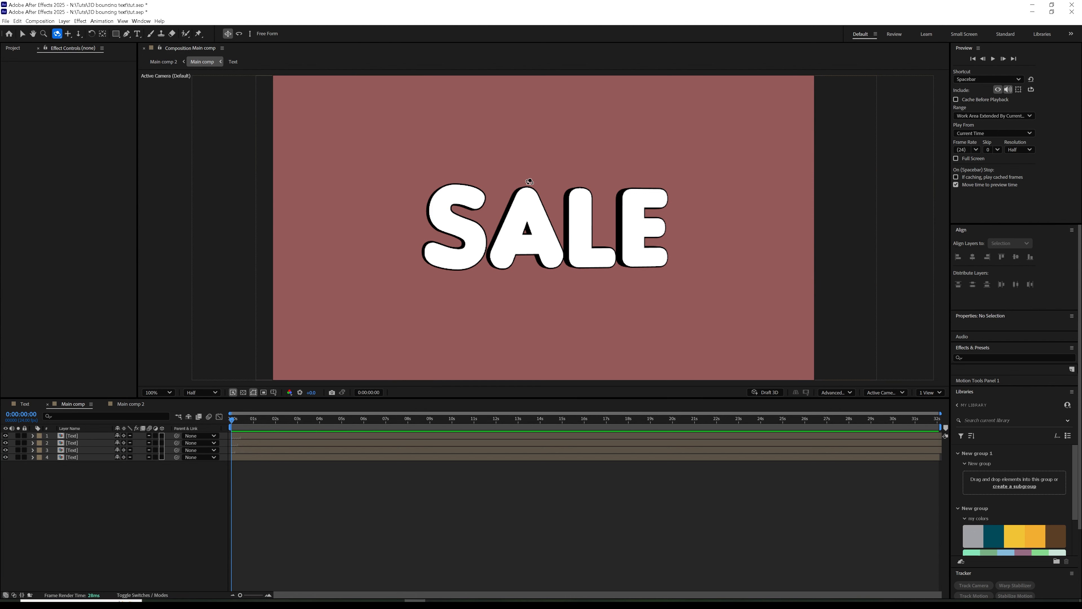
left_click_drag(533, 212, 541, 213)
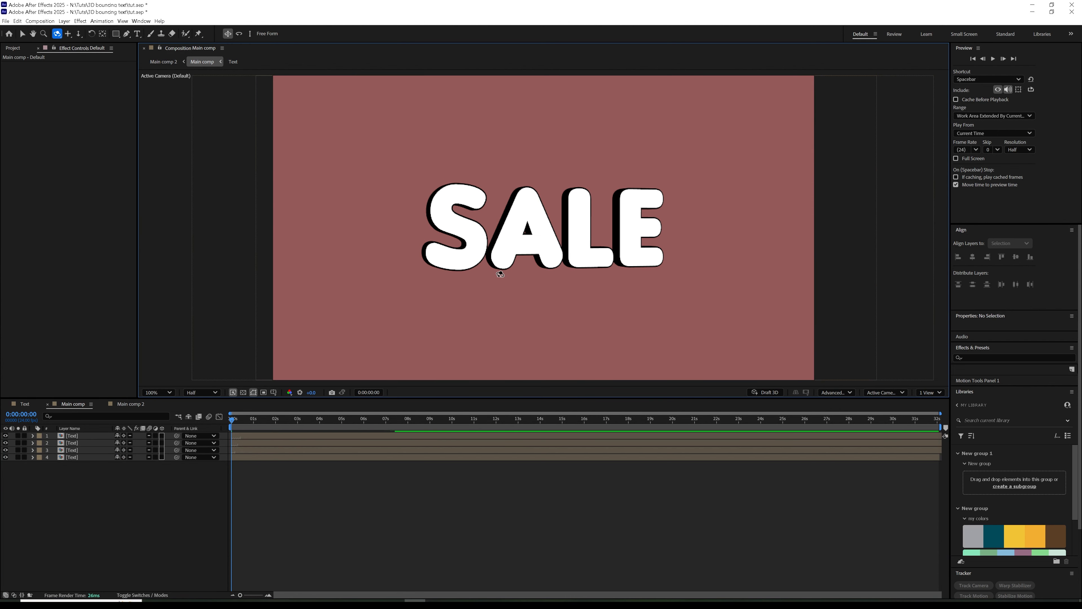
left_click_drag(500, 274, 502, 274)
left_click(136, 404)
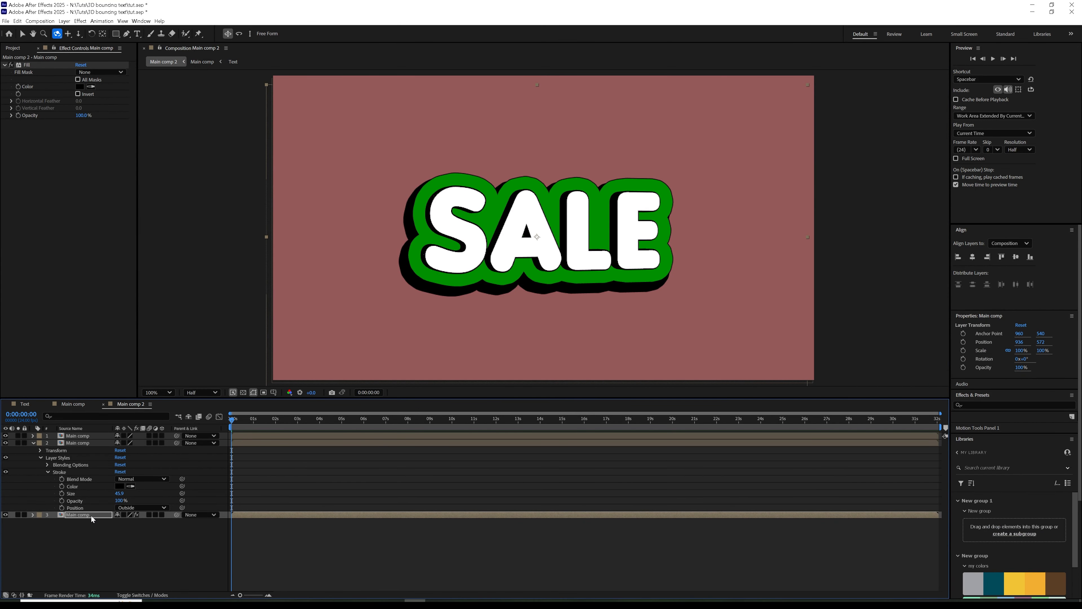
Reposition the black shadow copy further to the side of the text, to about 912, 569.
left_click(23, 32)
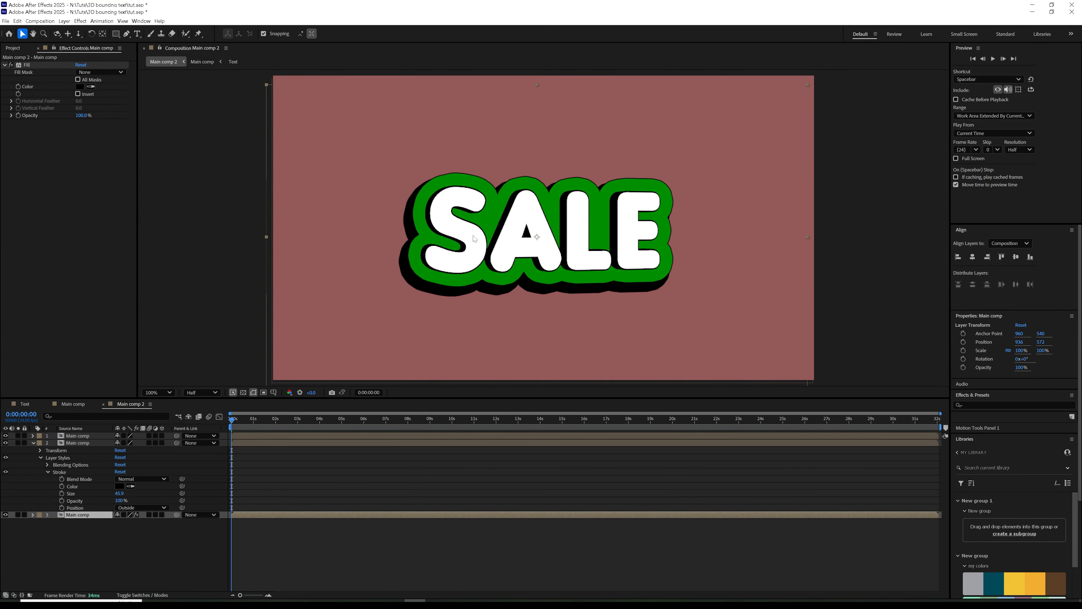
left_click_drag(528, 285, 520, 278)
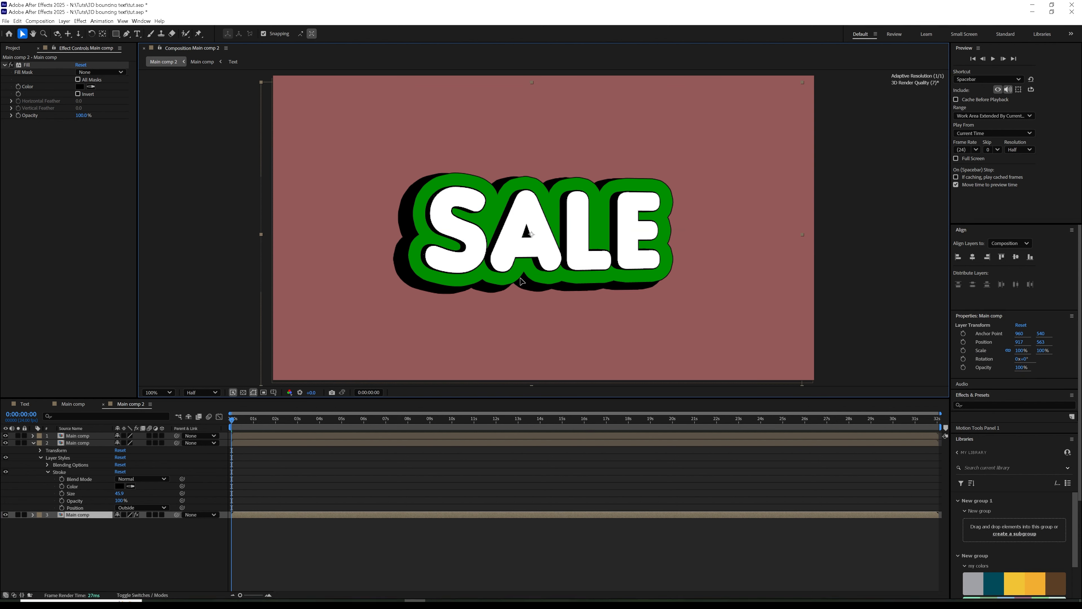
key("Down")
key("Down")
key("Down")
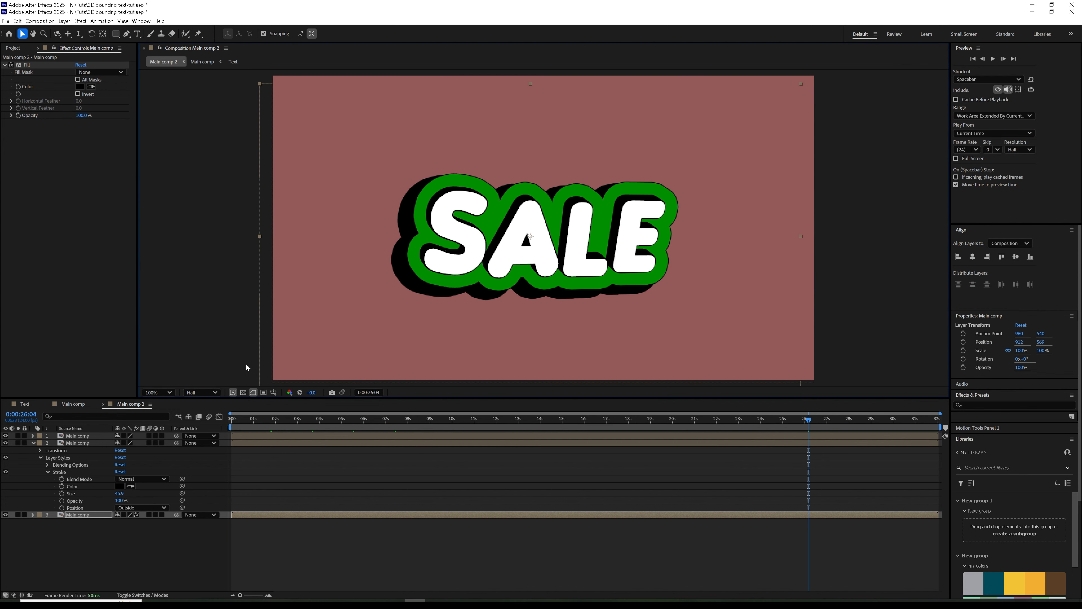
Duplicate the black shadow layer and set the bottom copy's stroke colour to white (FFFFFF).
left_click(78, 514)
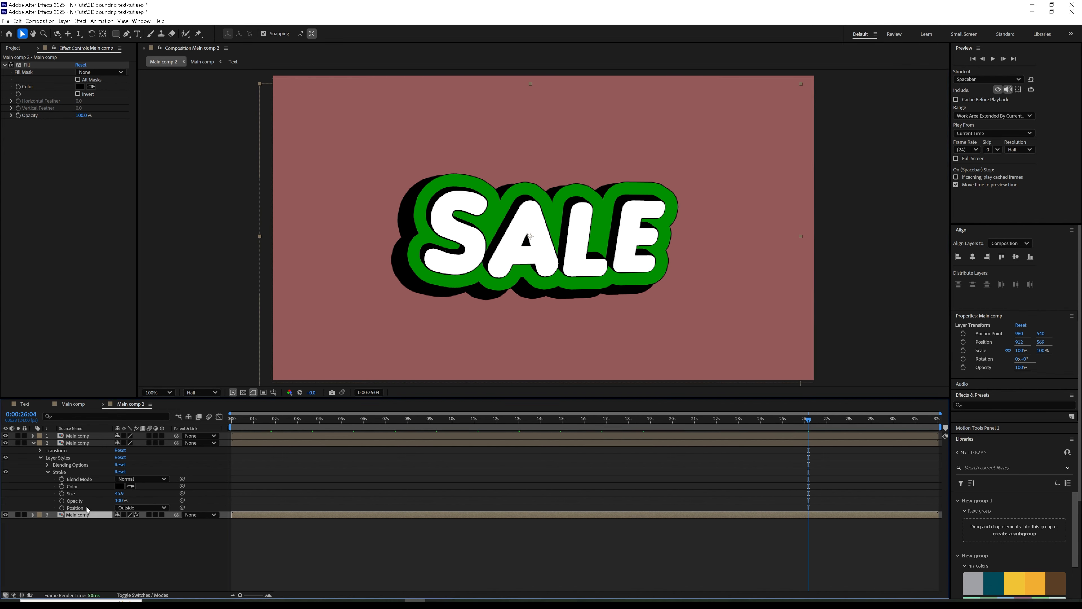
key("ctrl+d")
left_click(87, 522)
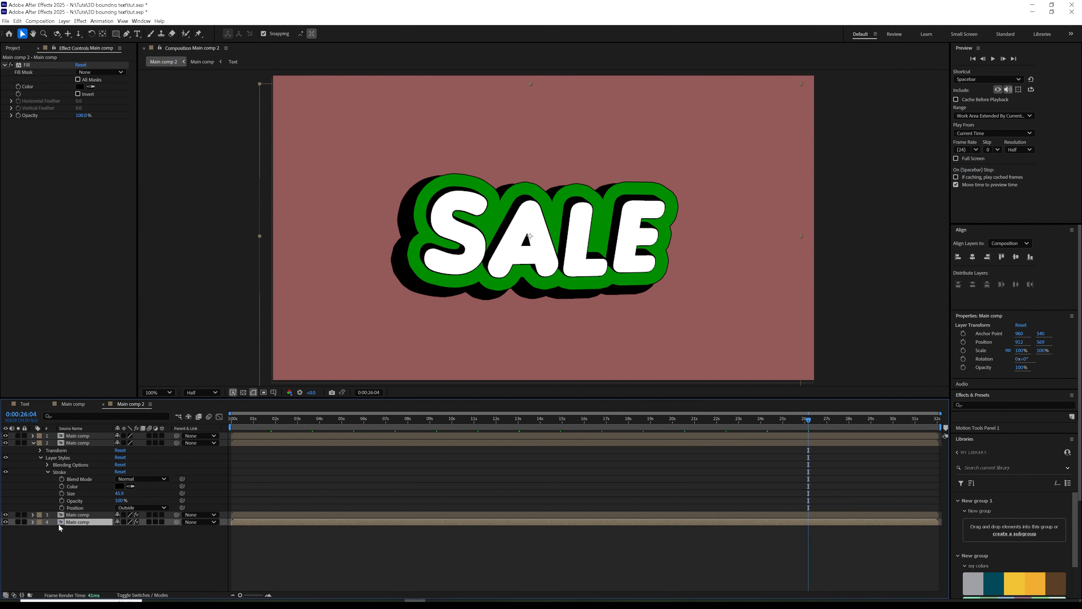
left_click(36, 523)
left_click(33, 522)
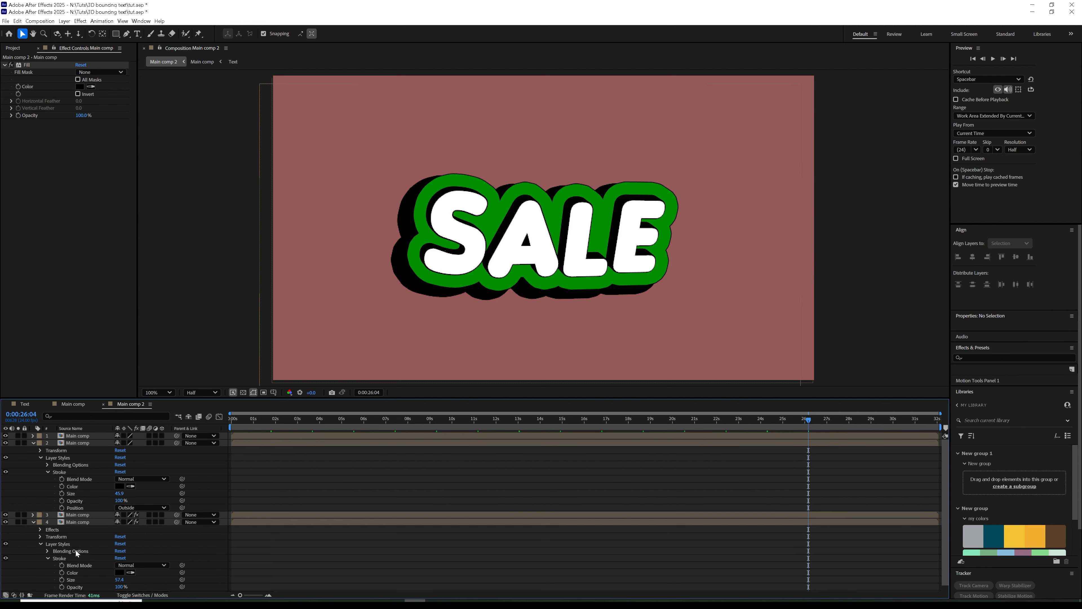
left_click(119, 572)
left_click(446, 255)
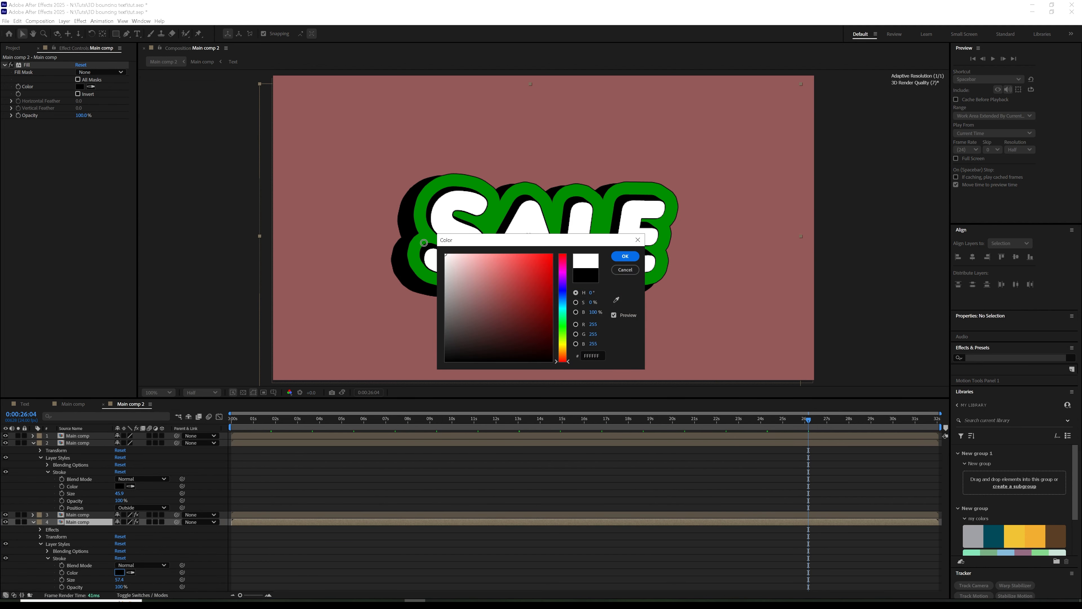
left_click(629, 258)
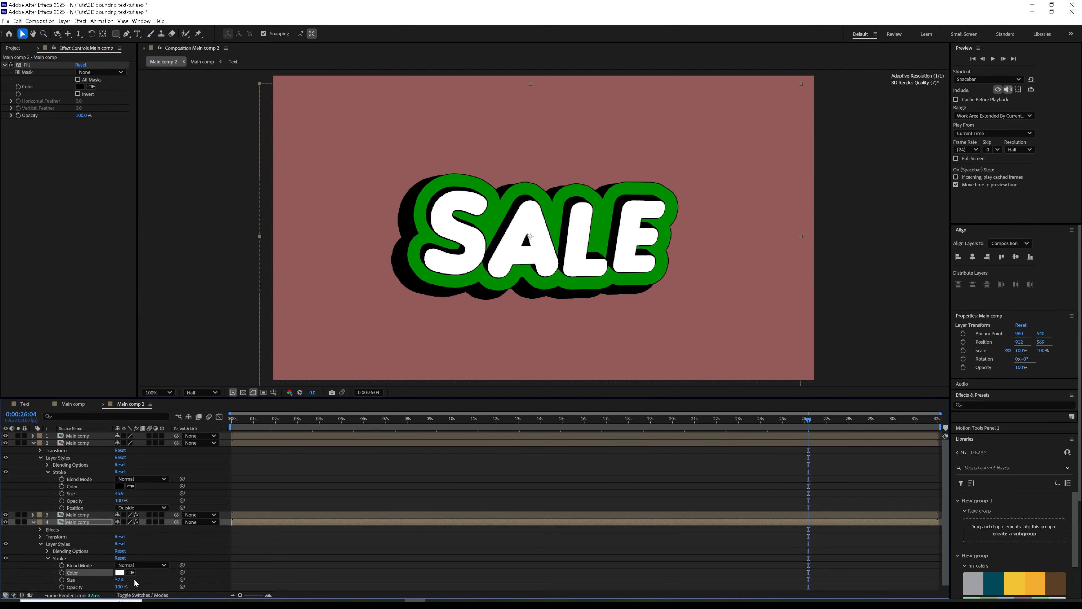
Increase the bottom copy's stroke size to about 60.4 for a thin white outer edge, preview the animation and collapse the layer properties.
left_click_drag(125, 579, 134, 577)
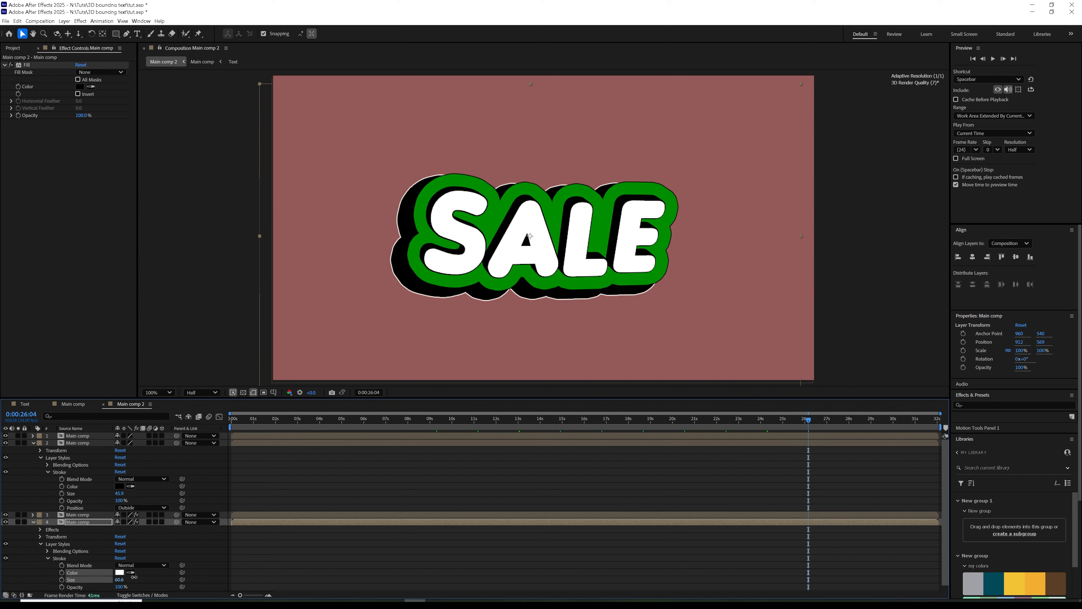
left_click(279, 565)
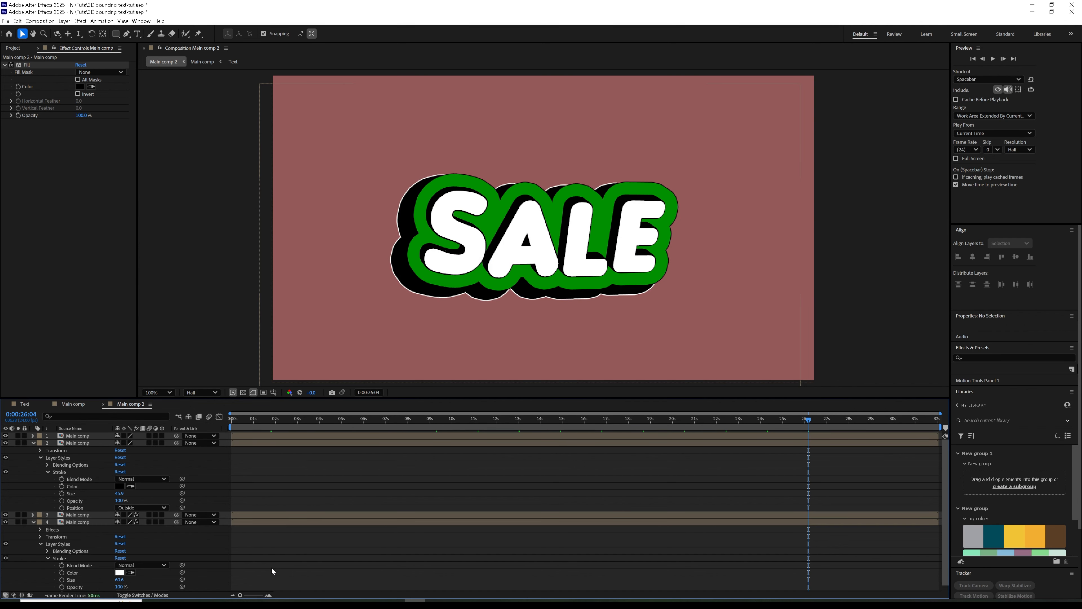
key("space")
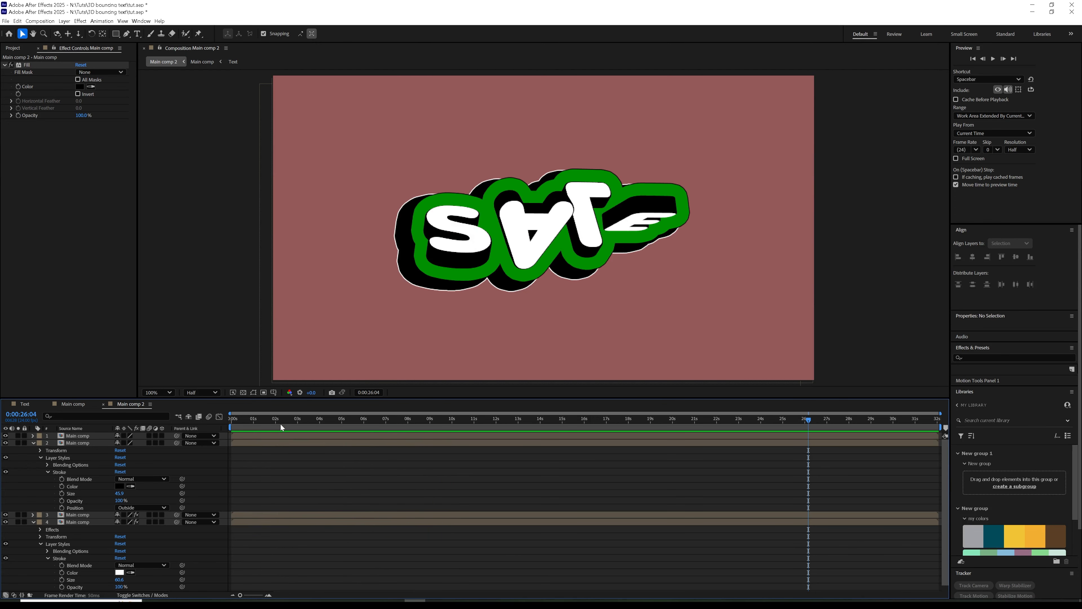
left_click(281, 421)
left_click(32, 443)
left_click(33, 457)
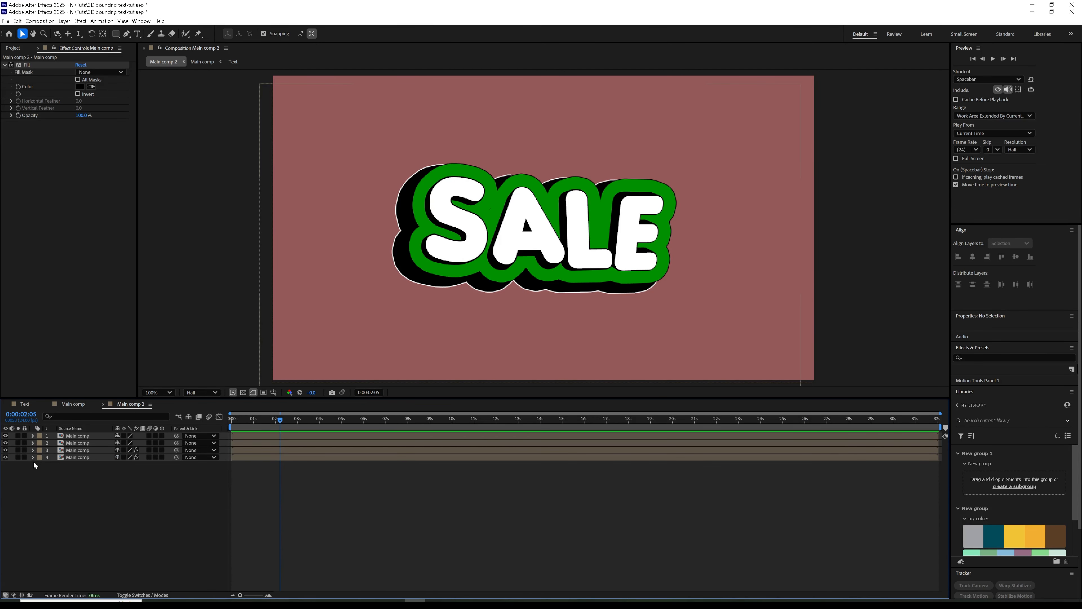
Change the top layer's stroke colour from green to orange (about DB7A00) and preview the animation.
left_click(80, 436)
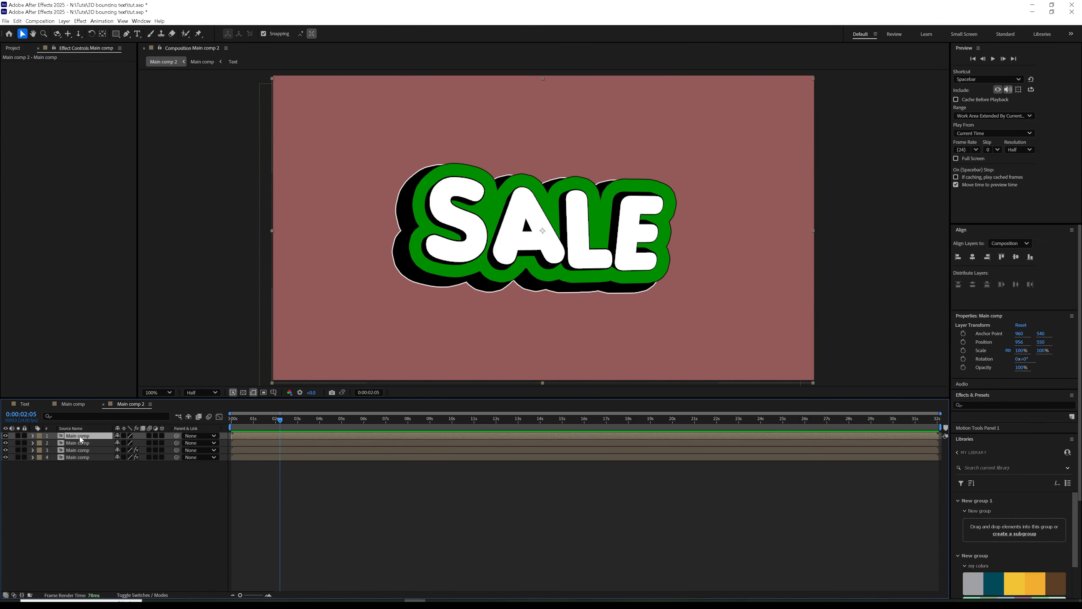
left_click(33, 436)
left_click(40, 450)
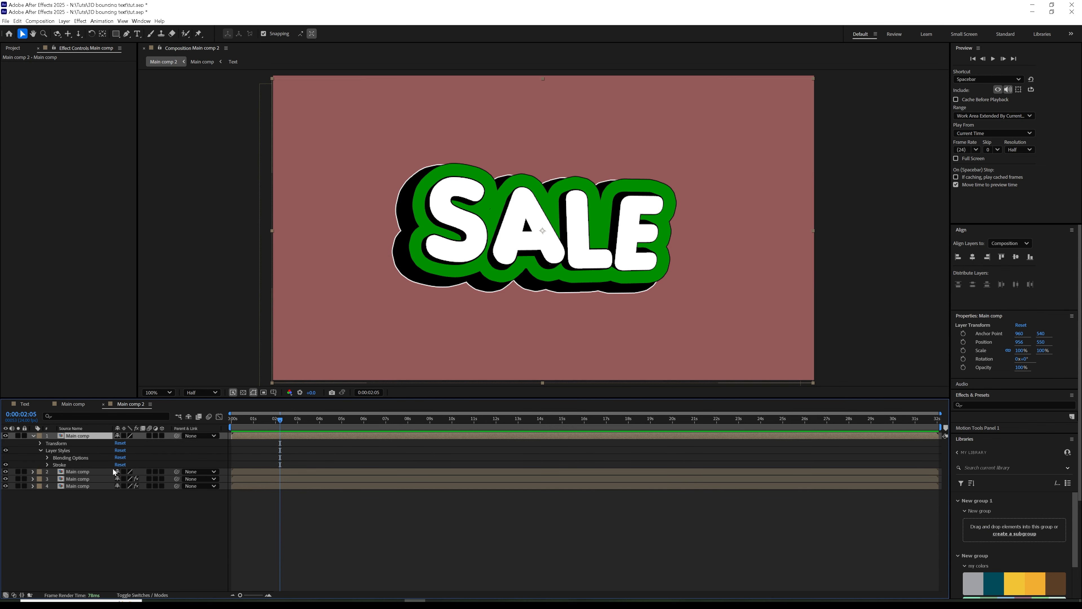
left_click(47, 465)
left_click(118, 478)
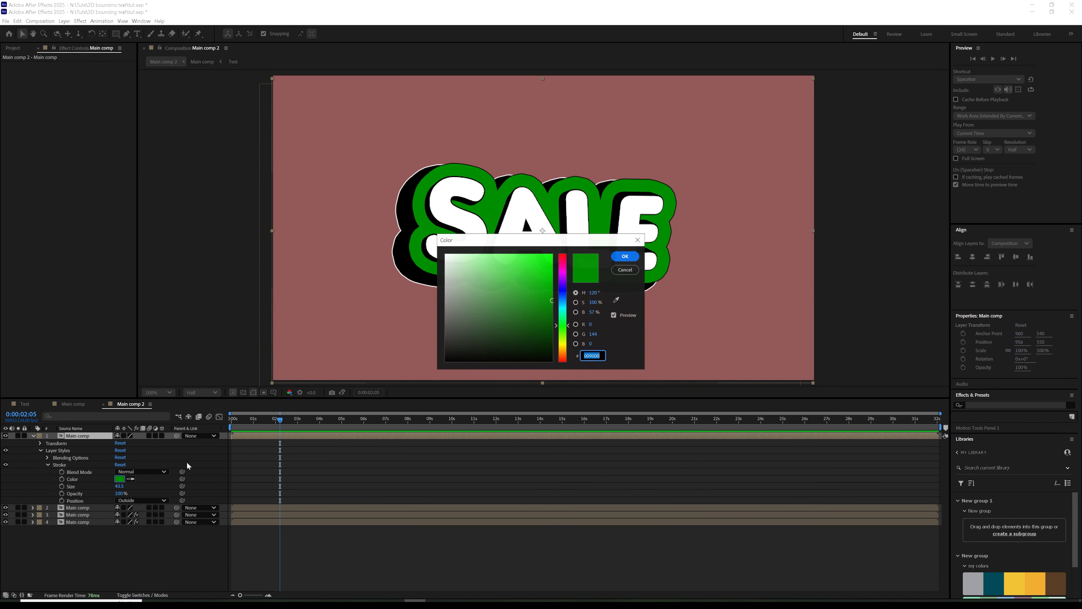
left_click(561, 353)
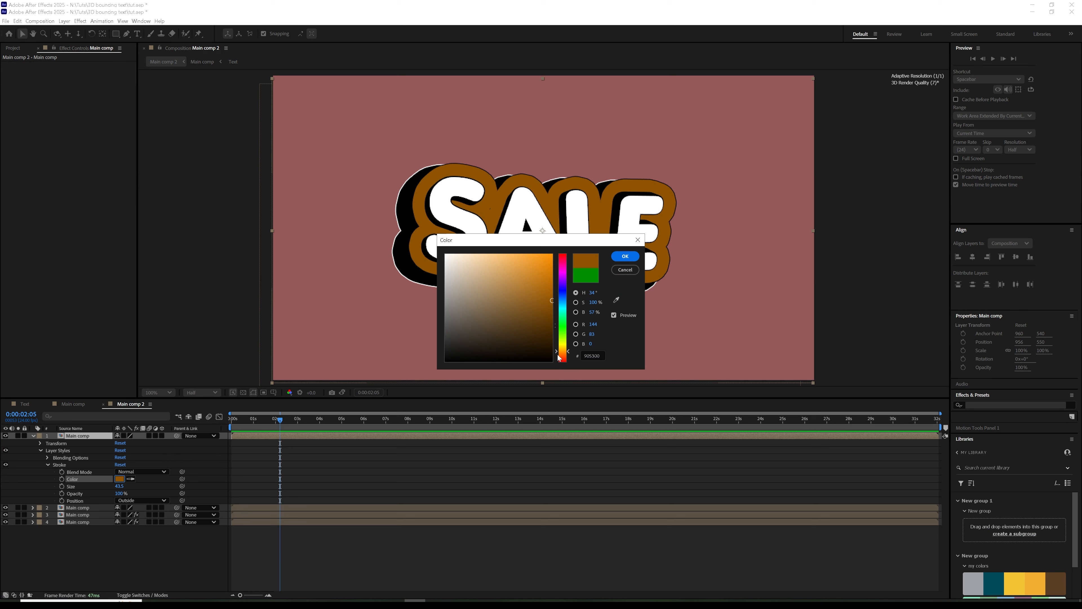
left_click_drag(563, 341, 566, 352)
left_click_drag(551, 273, 554, 268)
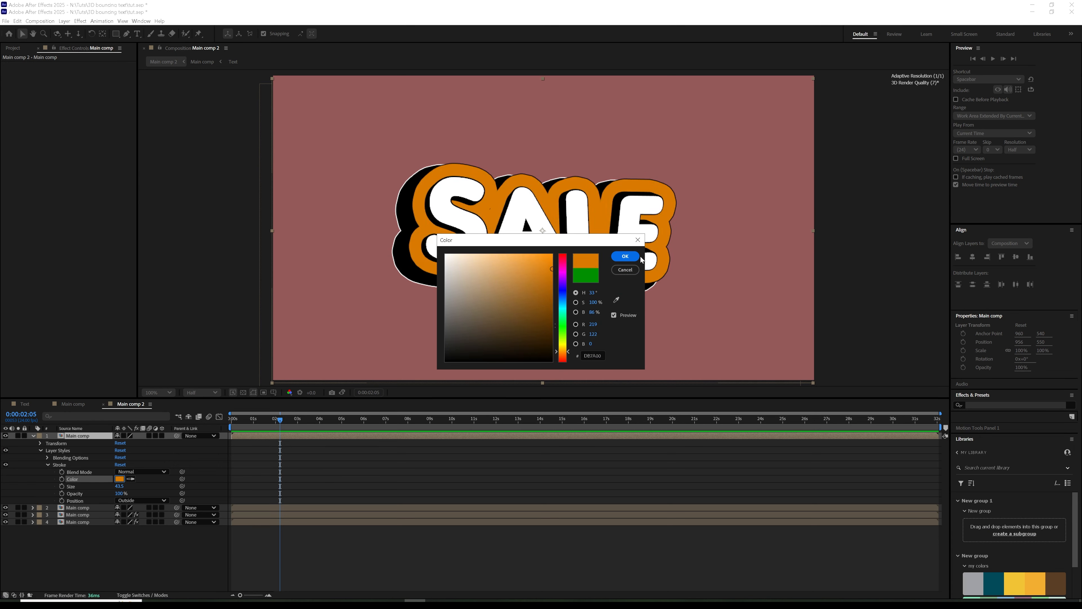
left_click(625, 257)
left_click(991, 59)
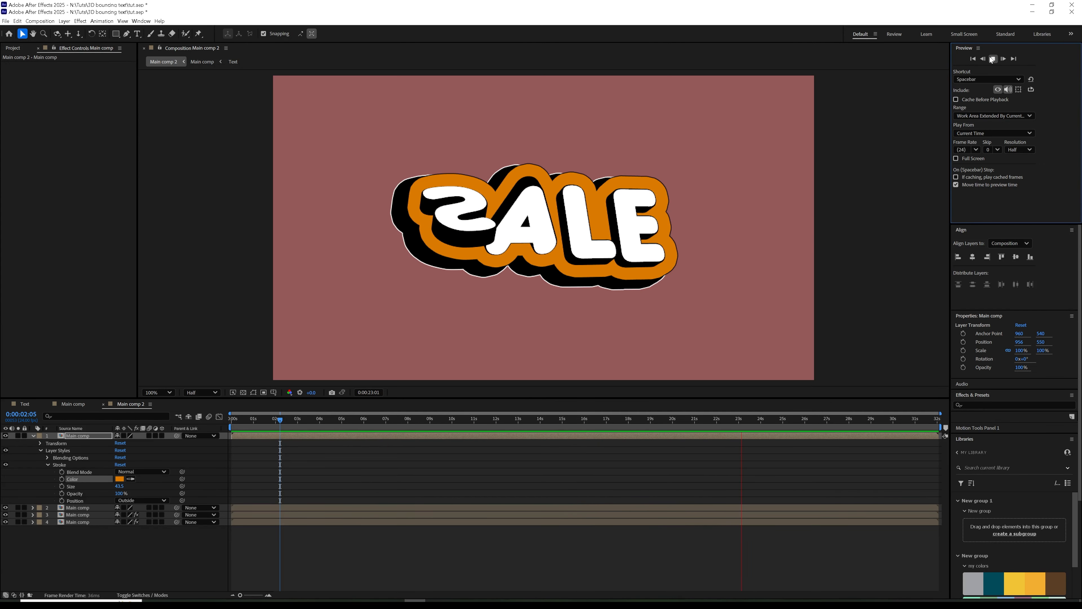
left_click(993, 59)
Set the second layer's stroke colour to white (FFFFFF) and preview the animation.
left_click(78, 437)
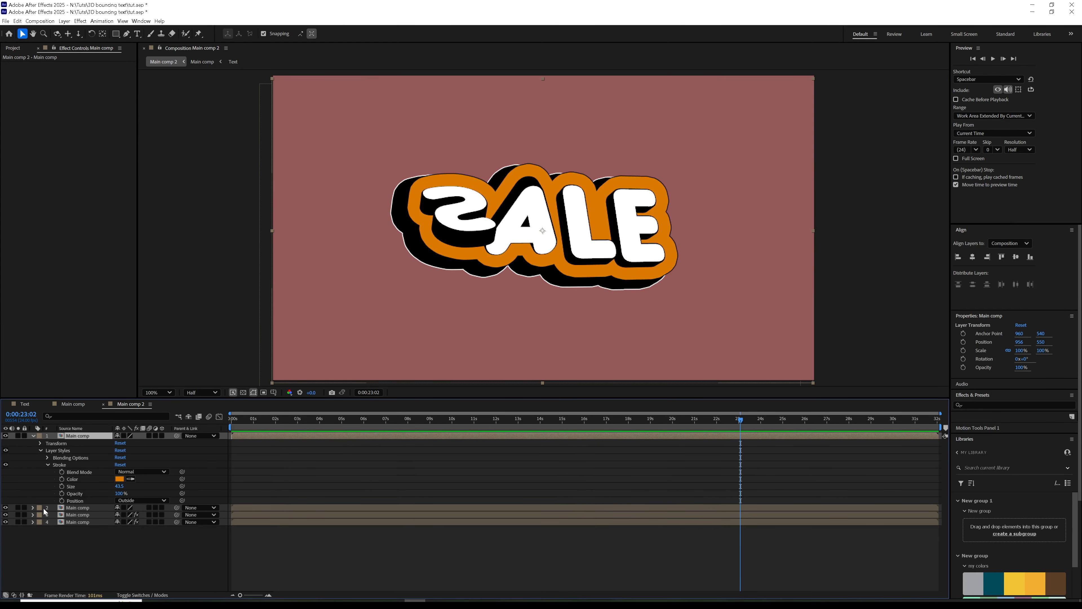
left_click(32, 507)
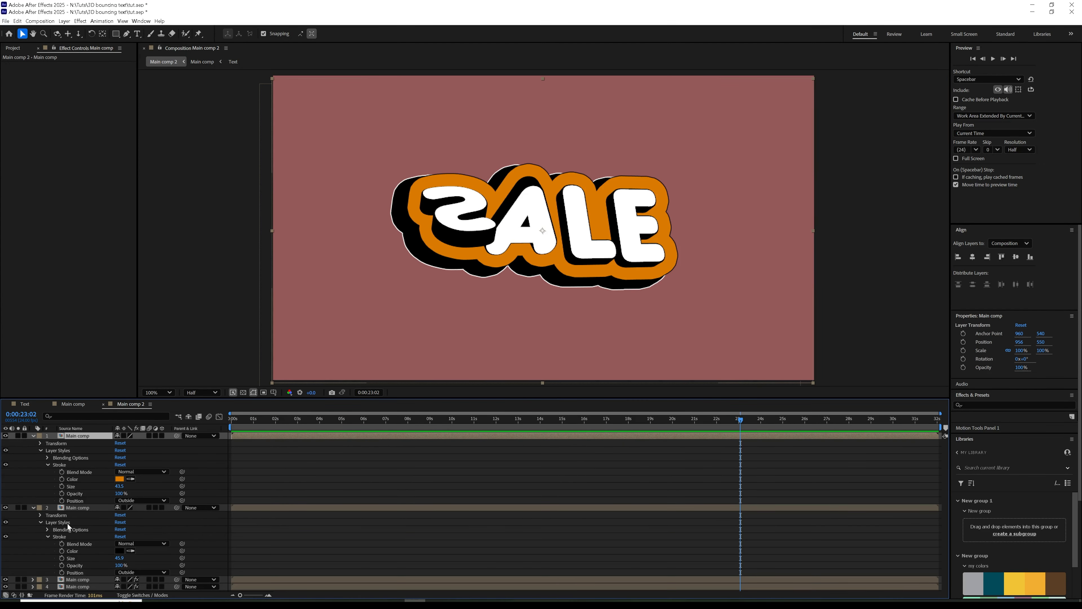
left_click(119, 551)
type("FFFFFF")
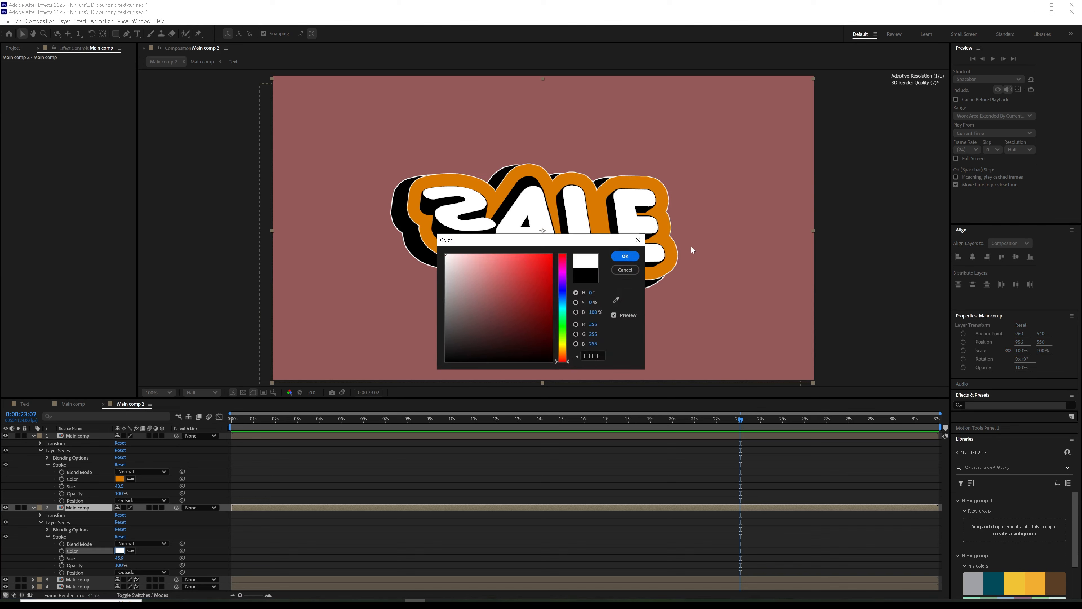
left_click(625, 257)
left_click(992, 58)
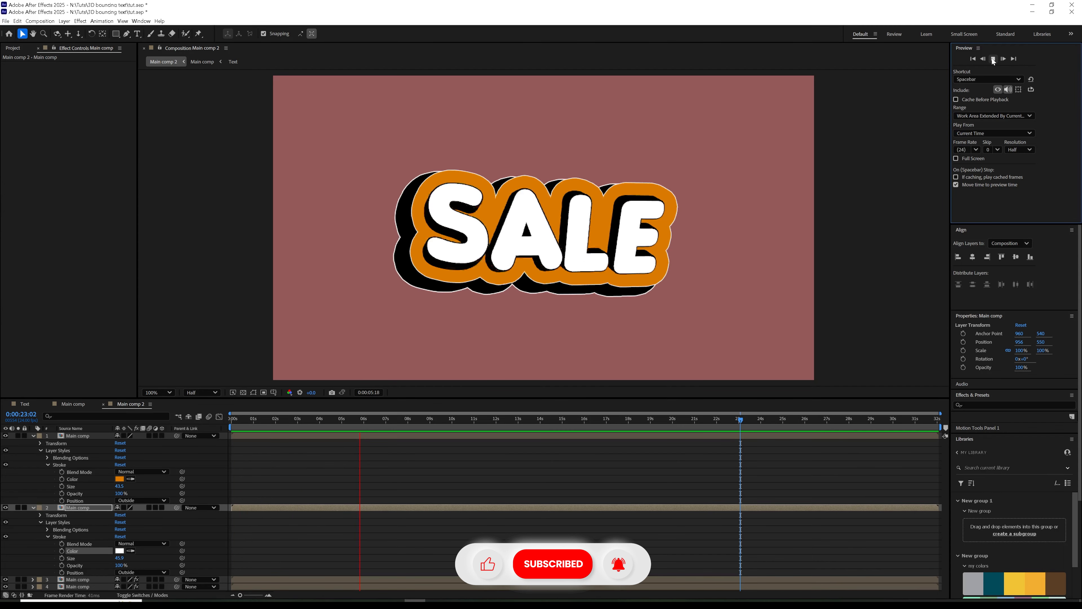
left_click(993, 60)
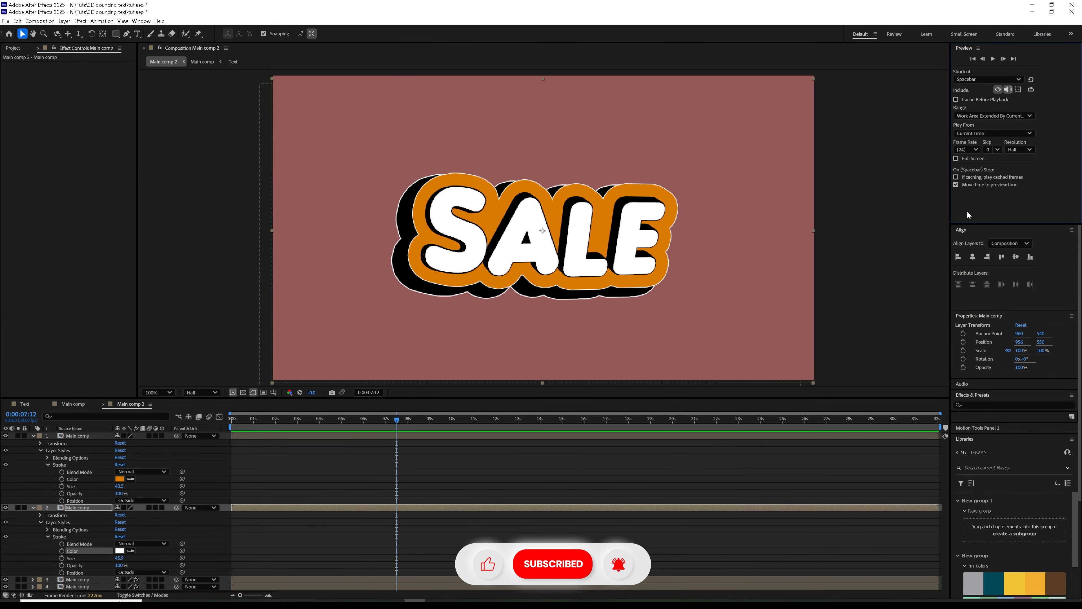
Collapse the properties of the first and second layers and deselect all layers.
left_click(33, 435)
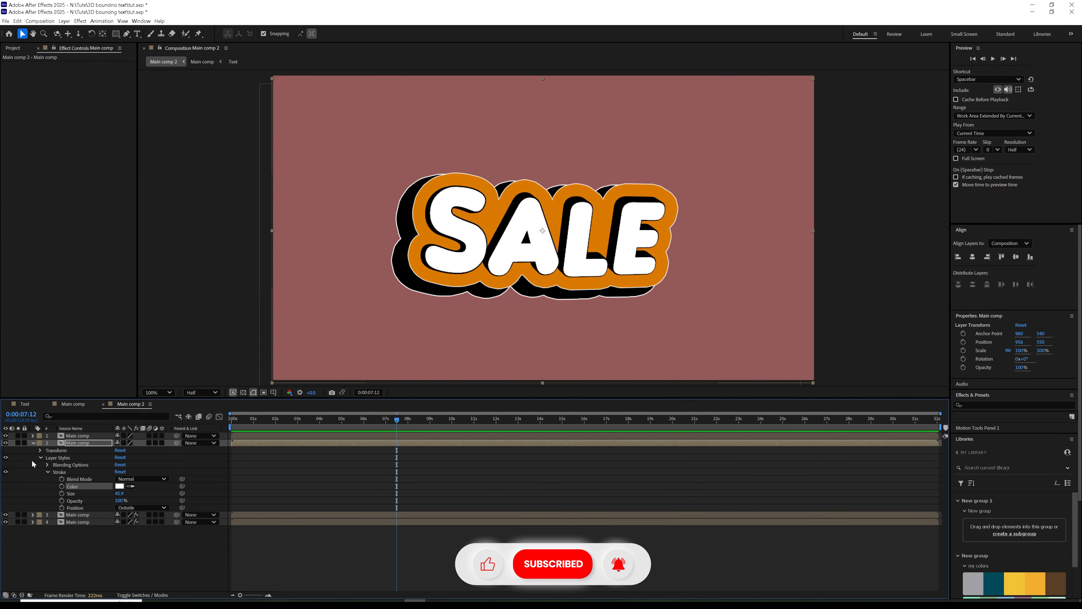
left_click(33, 443)
left_click(55, 492)
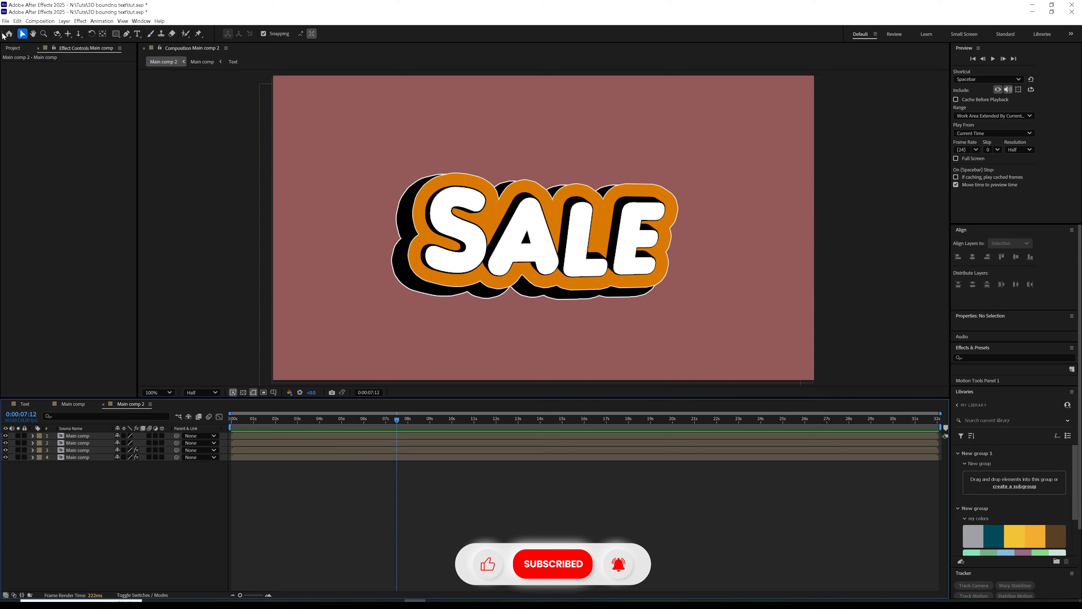